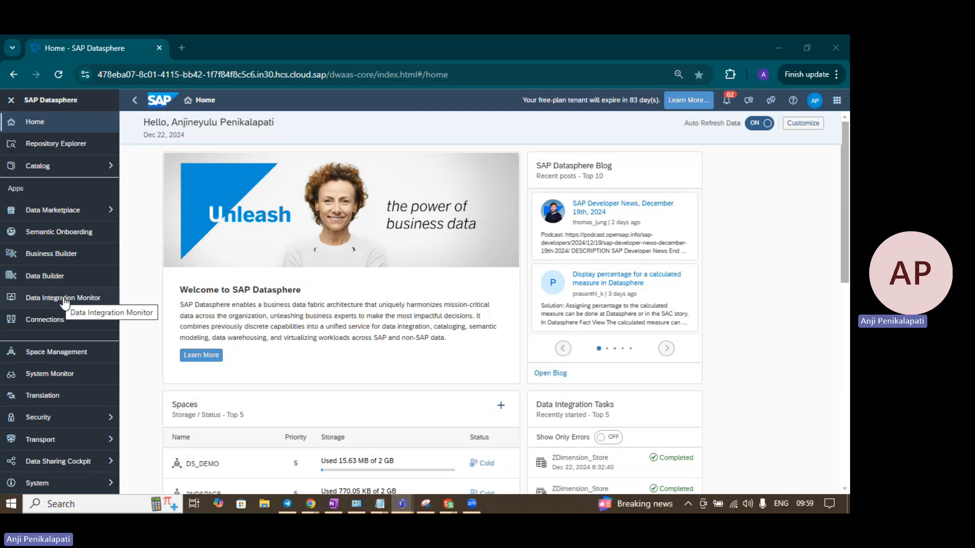
Open the Dimension Store view from the Views folder under Datasphere in the Data Builder and preview its output node's data
{"action": "left_click", "coordinate": [74, 279]}
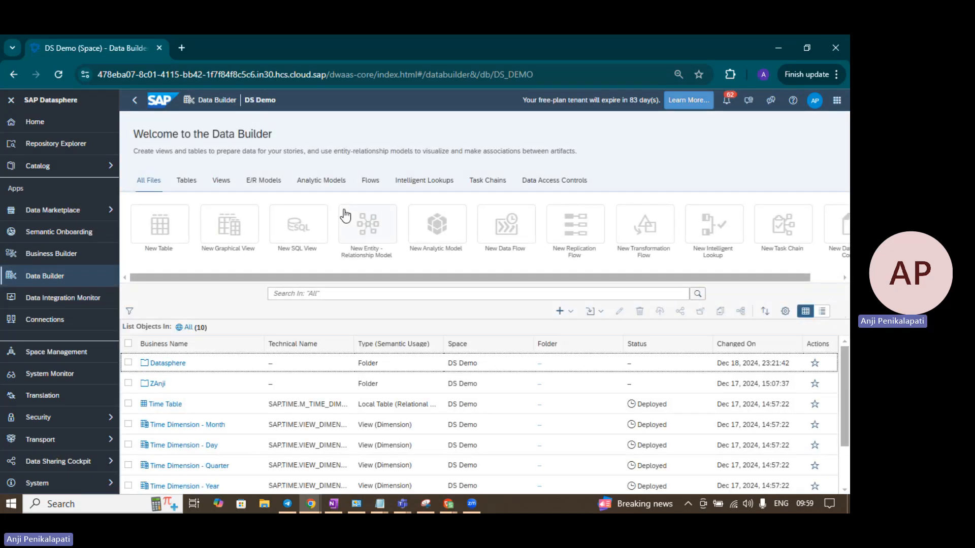
{"action": "left_click", "coordinate": [175, 368]}
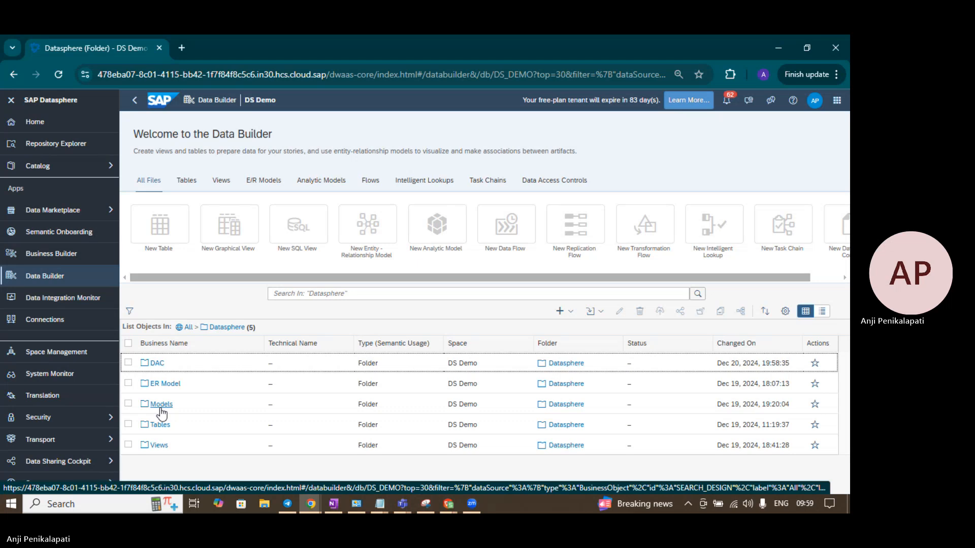
{"action": "left_click", "coordinate": [160, 448]}
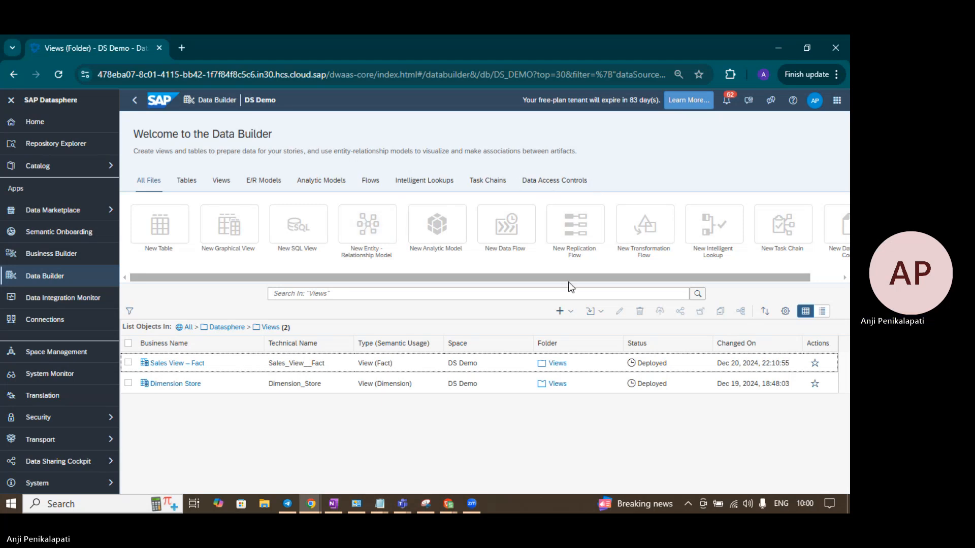
{"action": "left_click", "coordinate": [192, 386]}
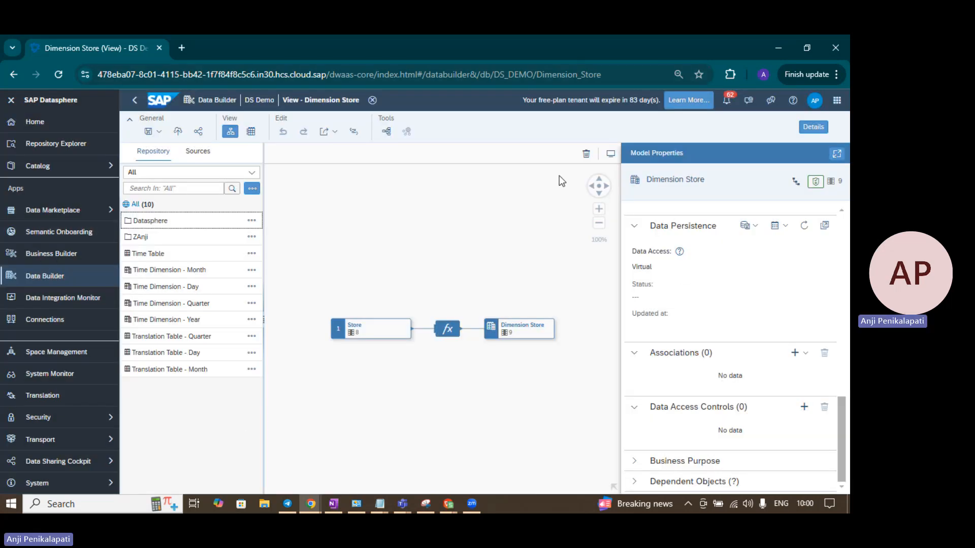
{"action": "left_click", "coordinate": [523, 328]}
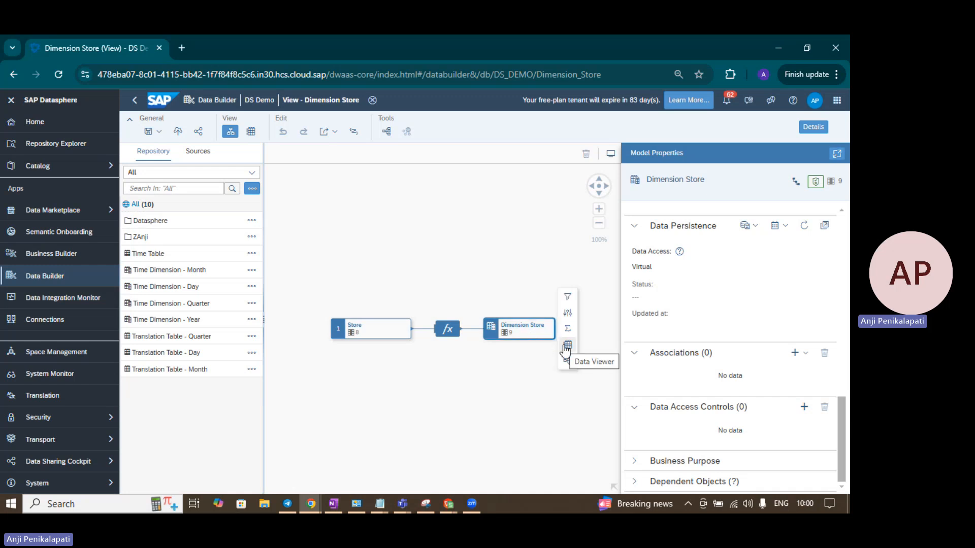
{"action": "left_click", "coordinate": [566, 346]}
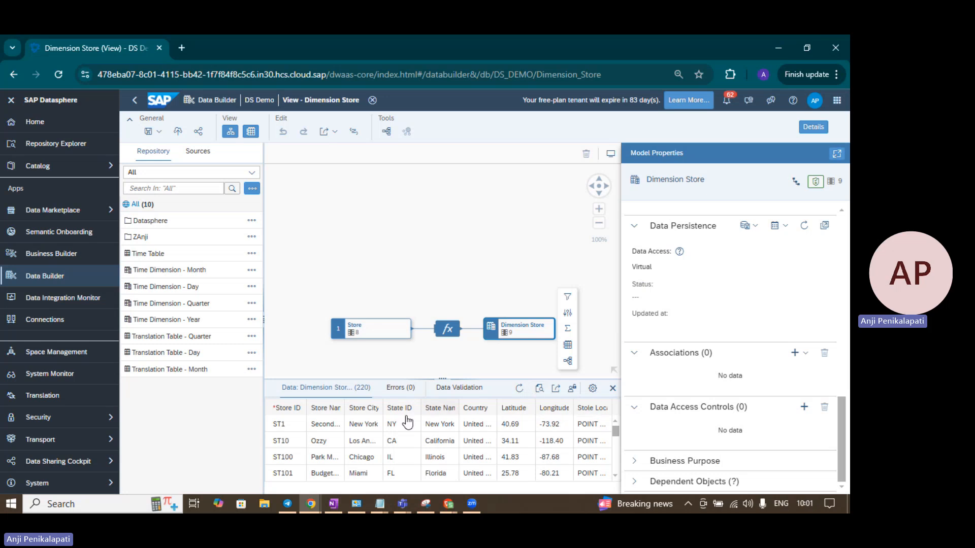
Preview the SQL and errors for the Dimension Store view, and copy the SQL statement
{"action": "left_click", "coordinate": [539, 389]}
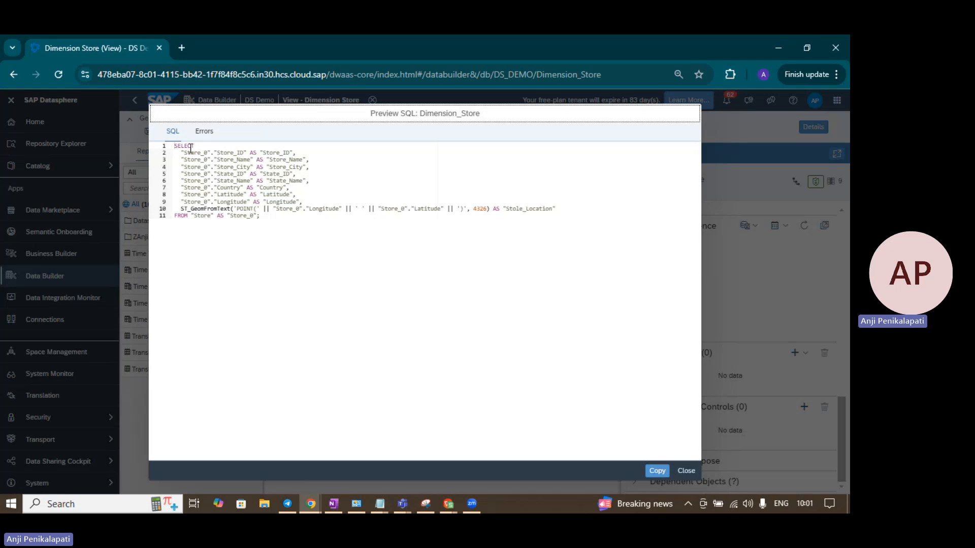
{"action": "left_click", "coordinate": [218, 146]}
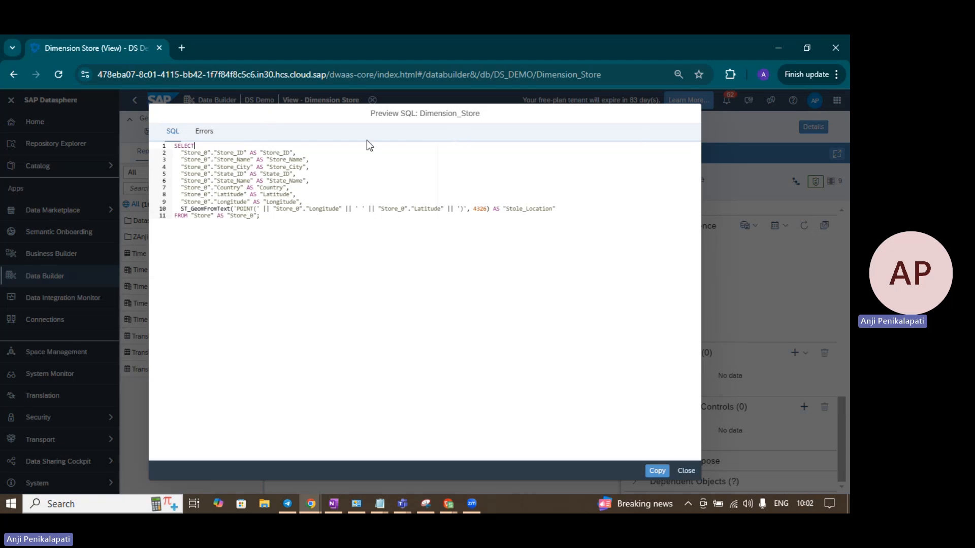
{"action": "left_click", "coordinate": [206, 133]}
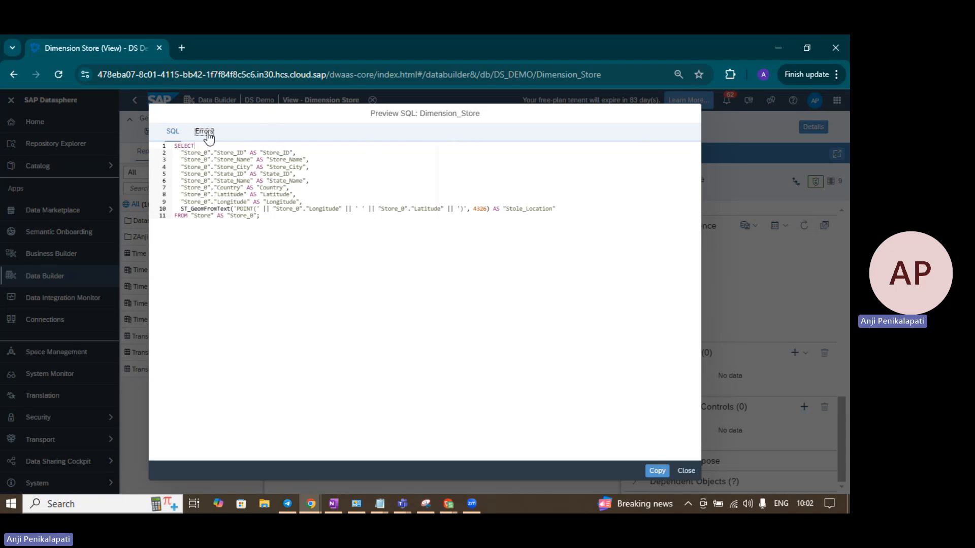
{"action": "left_click", "coordinate": [172, 141]}
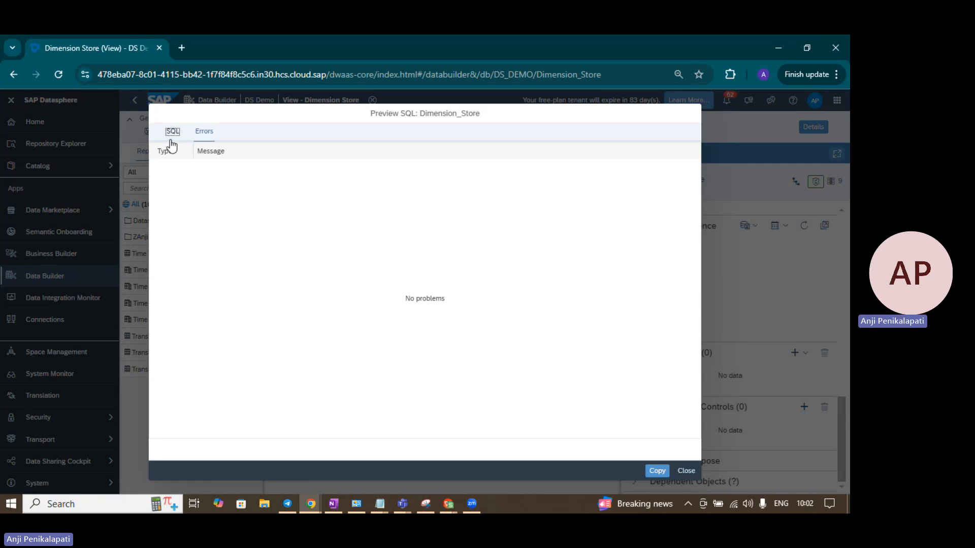
{"action": "left_click", "coordinate": [657, 472]}
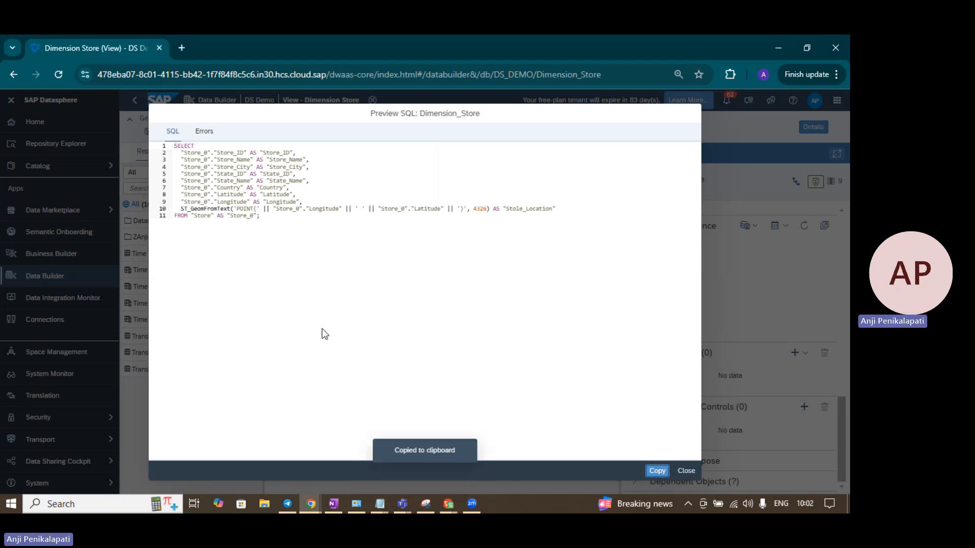
{"action": "left_click", "coordinate": [693, 472]}
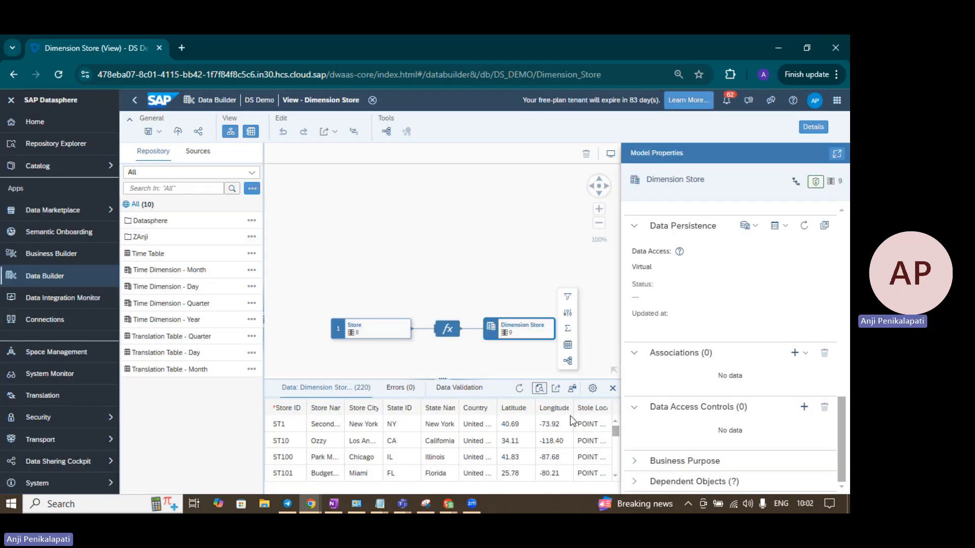
Export the Dimension Store view's CSN definition and look through the resulting Dimension_Store.json file
{"action": "left_click", "coordinate": [556, 394]}
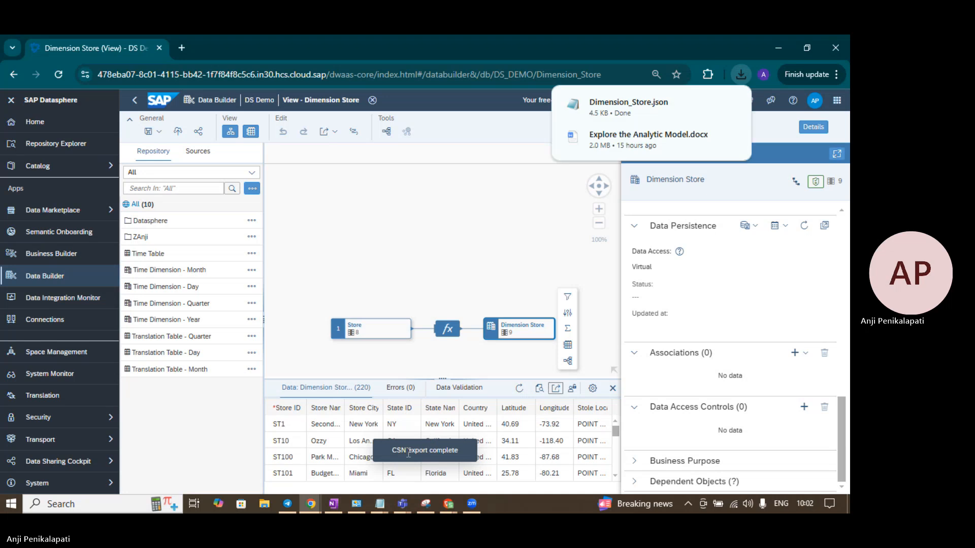
{"action": "left_click", "coordinate": [626, 110]}
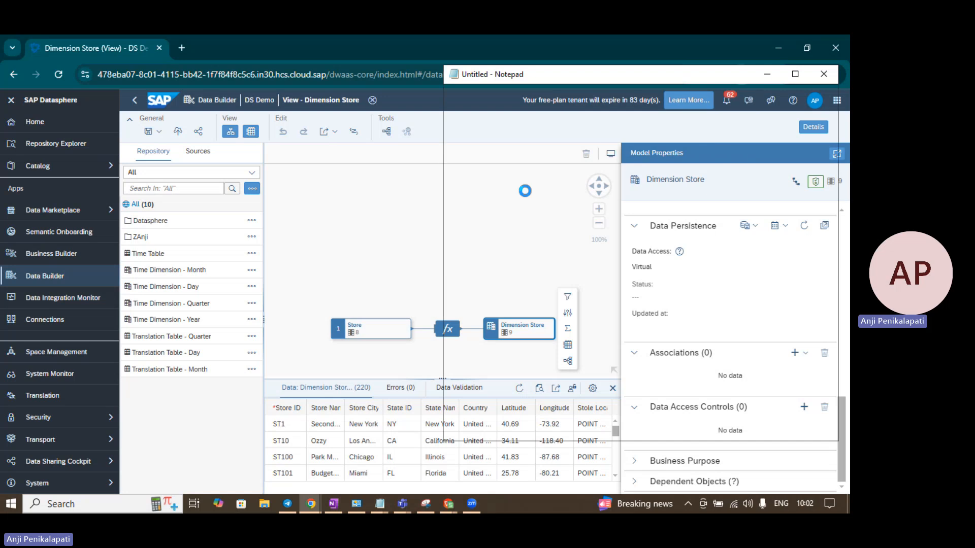
{"action": "scroll", "coordinate": [546, 211], "scroll_direction": "down", "scroll_amount": 7}
{"action": "scroll", "coordinate": [545, 210], "scroll_direction": "down", "scroll_amount": 20}
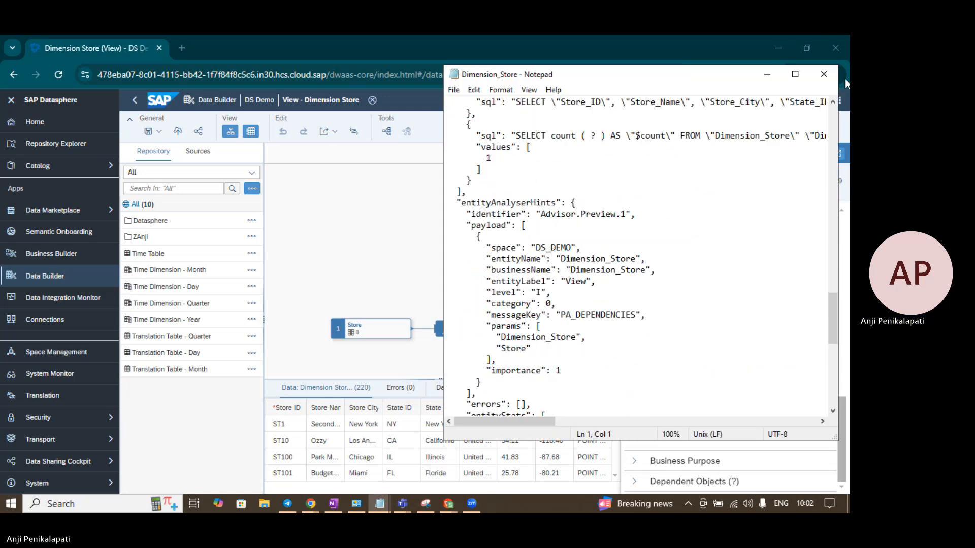
{"action": "left_click", "coordinate": [824, 74]}
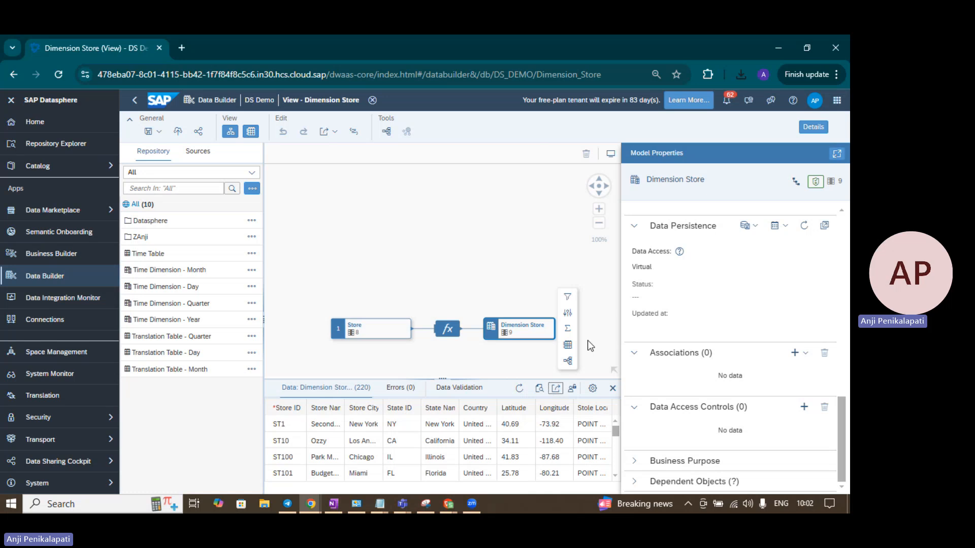
Look at the View as User options for previewing the data with another user's permissions
{"action": "left_click", "coordinate": [572, 389]}
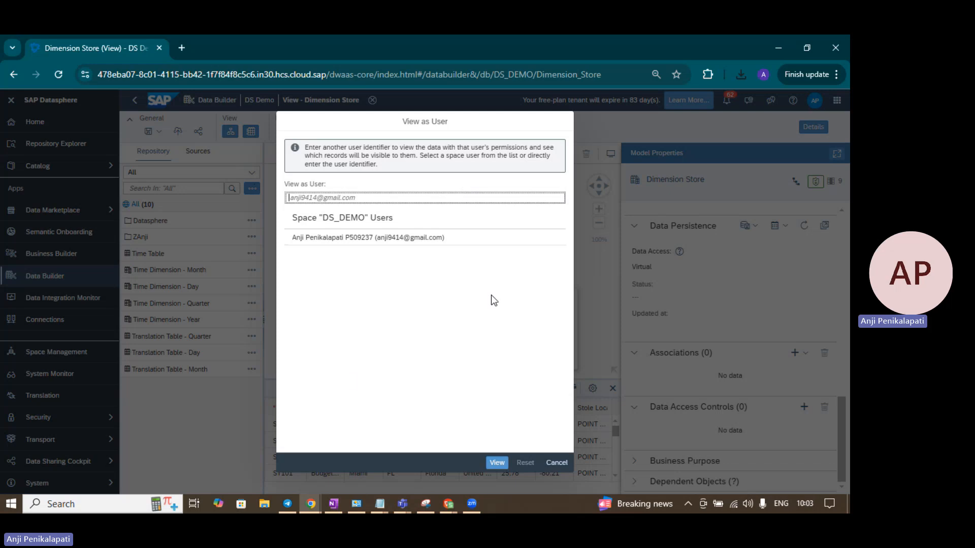
{"action": "left_click", "coordinate": [556, 462]}
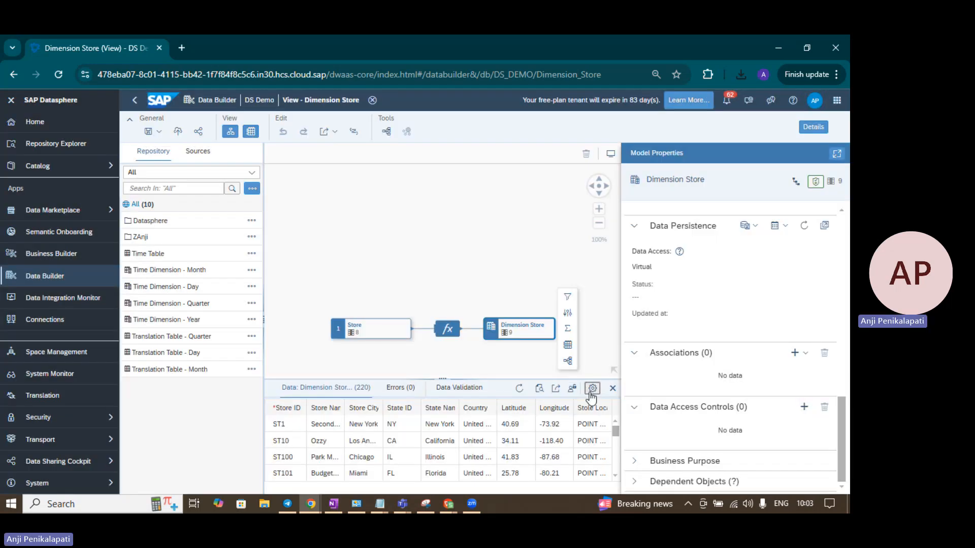
Make Stole Location the first column in the data preview
{"action": "left_click", "coordinate": [591, 390]}
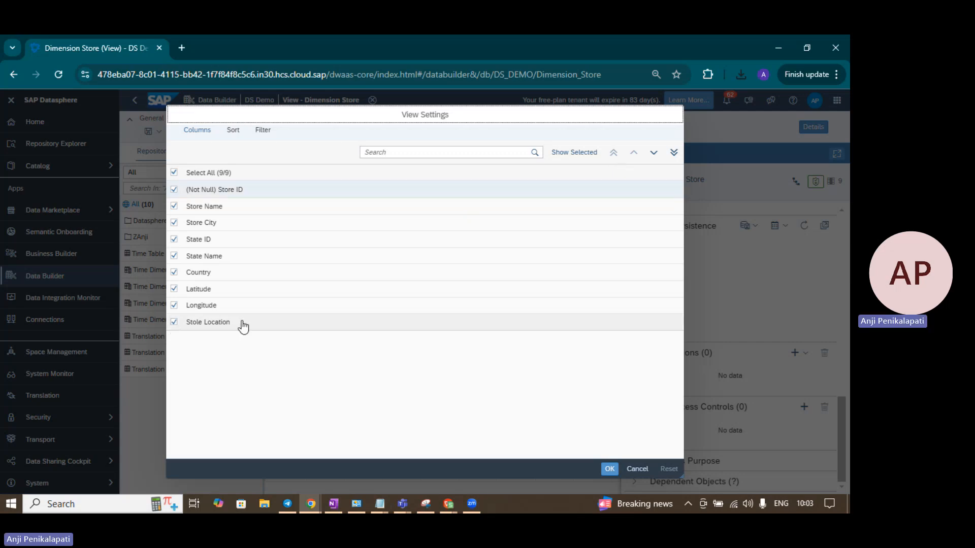
{"action": "left_click", "coordinate": [336, 326]}
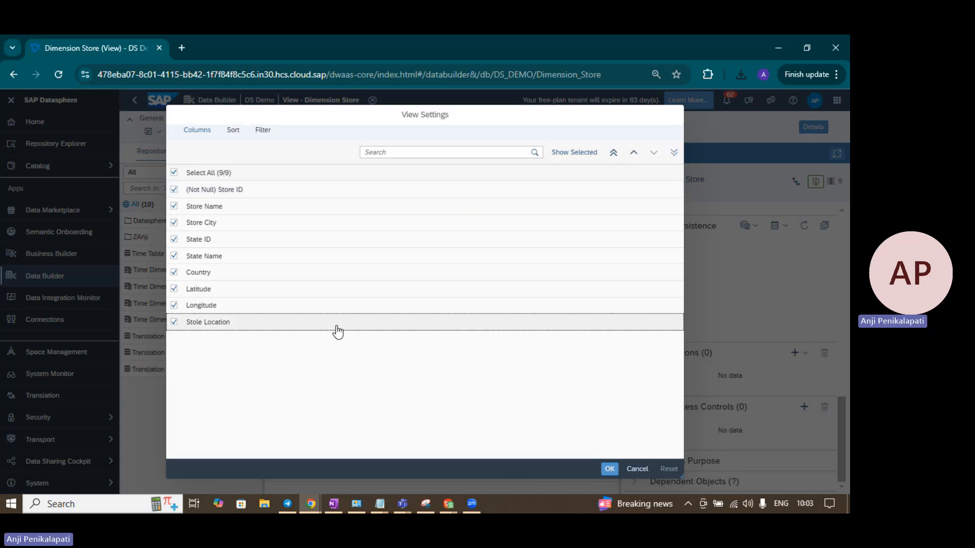
{"action": "left_click", "coordinate": [613, 155]}
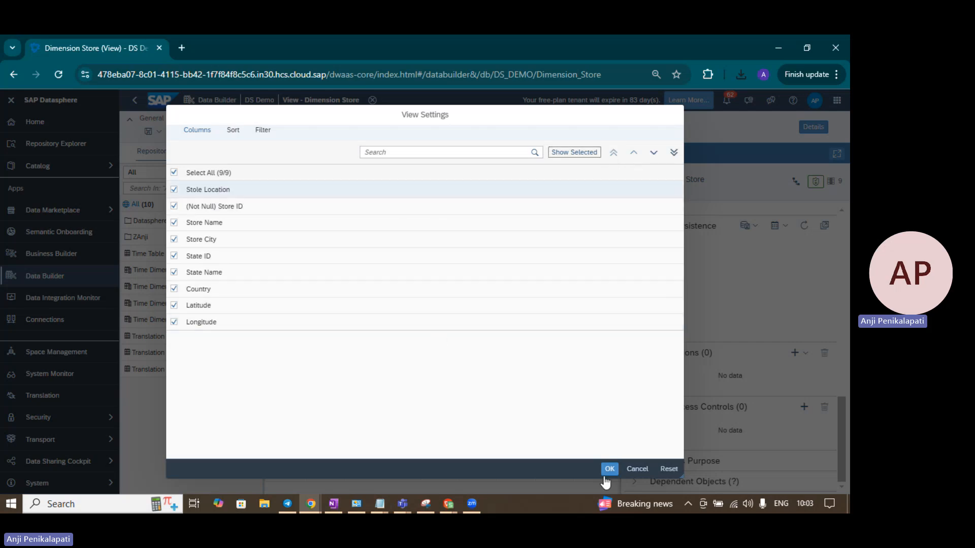
{"action": "left_click", "coordinate": [609, 470]}
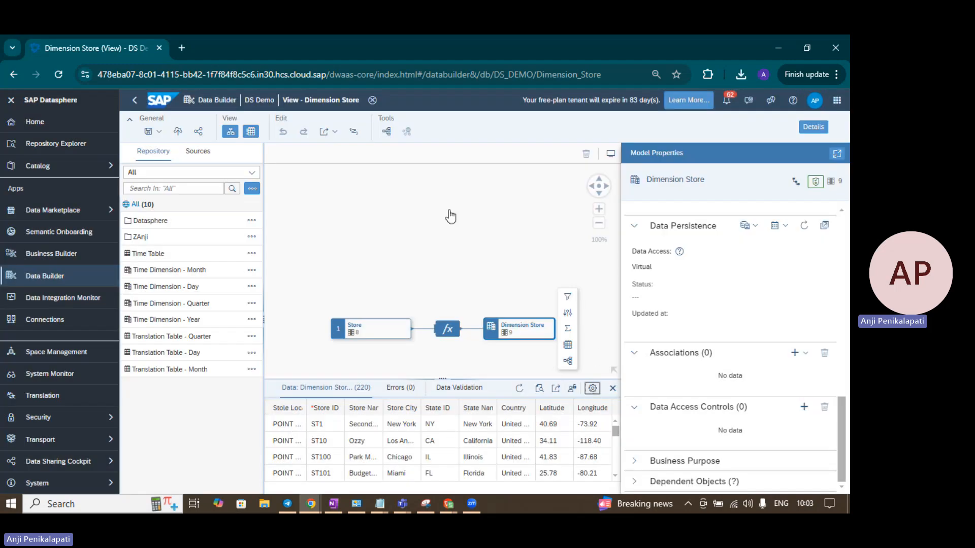
Review which columns are available for sorting in the data preview's view settings
{"action": "key", "text": "Return"}
{"action": "left_click", "coordinate": [233, 131]}
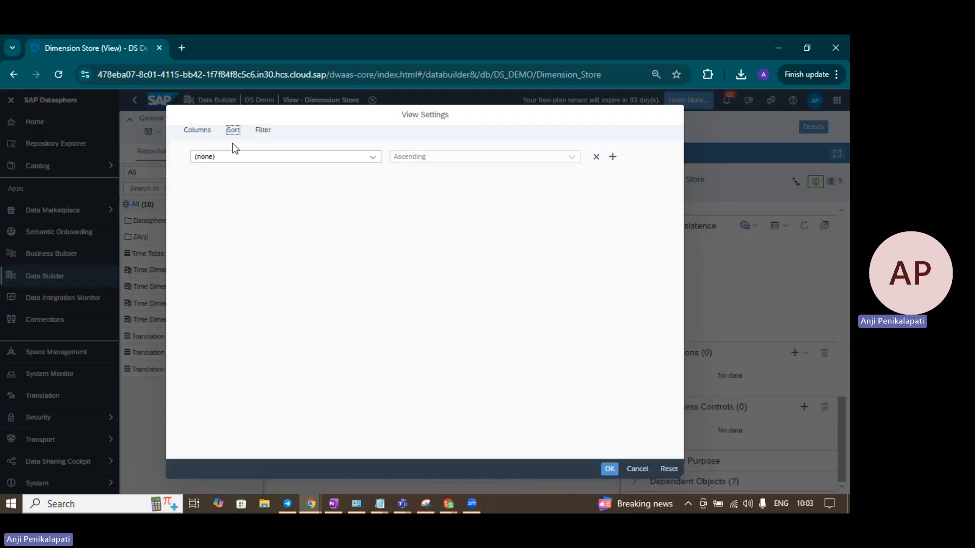
{"action": "left_click", "coordinate": [371, 158]}
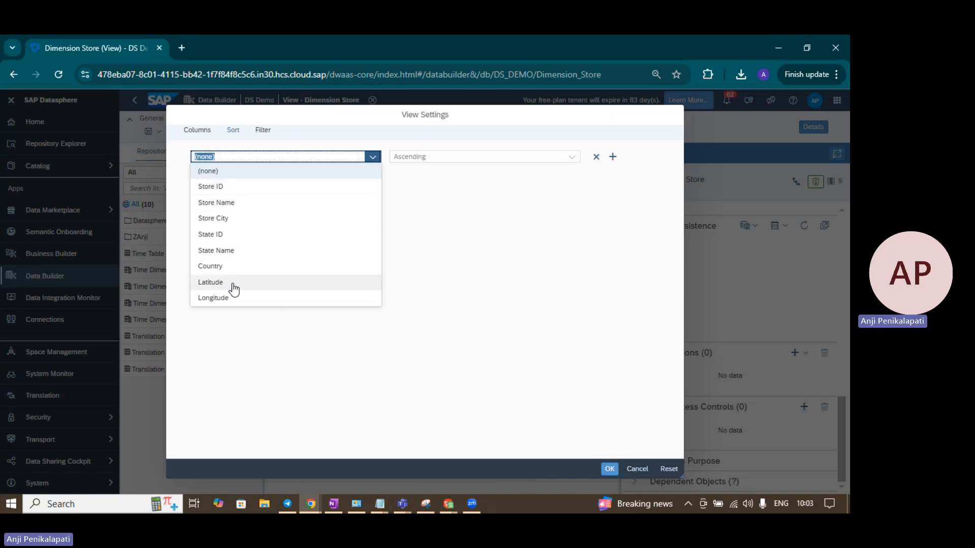
Try Store ID as the include and exclude filter column for the data preview, and discard these settings
{"action": "left_click", "coordinate": [268, 132]}
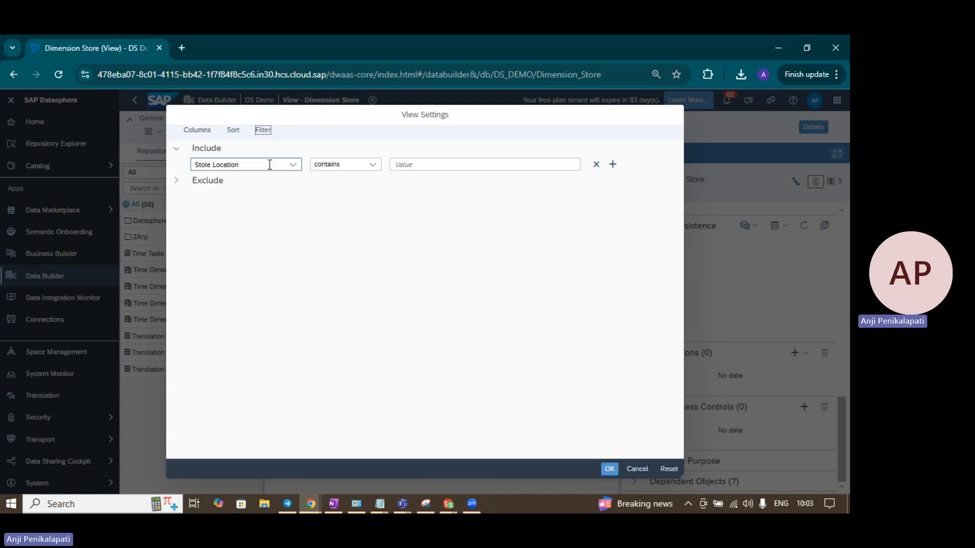
{"action": "left_click", "coordinate": [293, 166]}
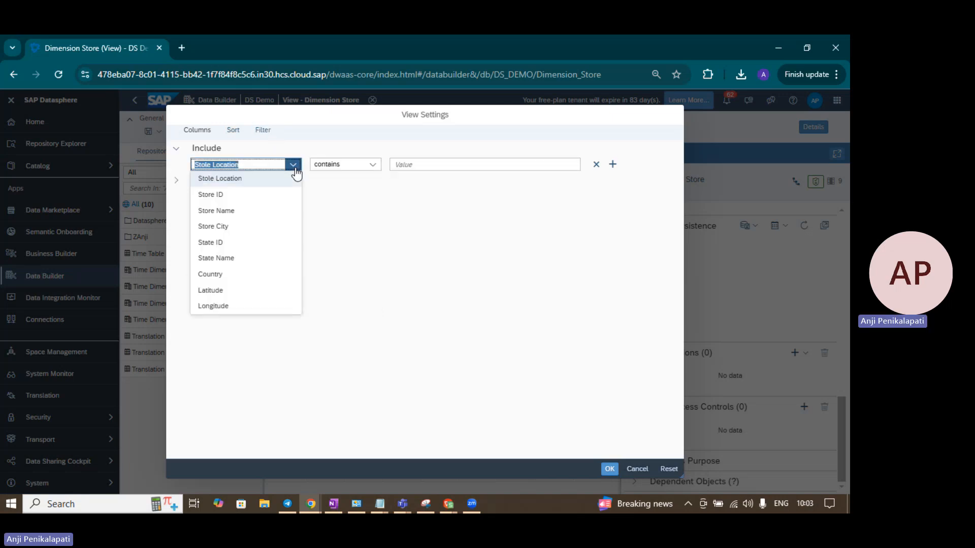
{"action": "left_click", "coordinate": [232, 199]}
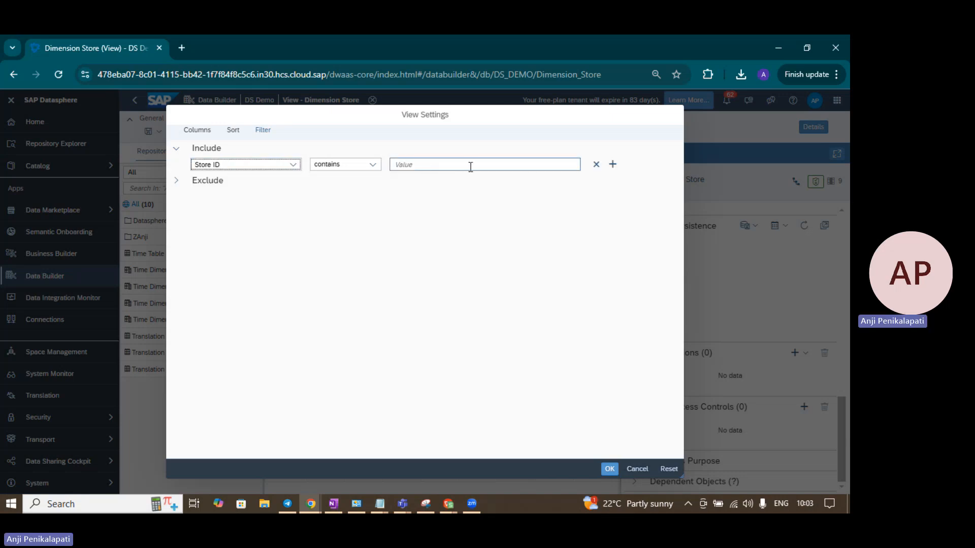
{"action": "left_click", "coordinate": [179, 184]}
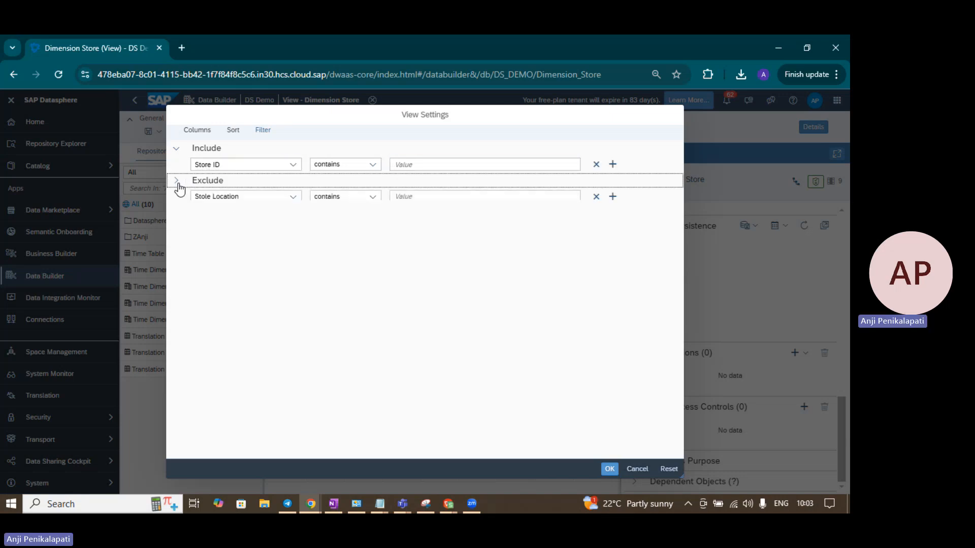
{"action": "left_click", "coordinate": [298, 202]}
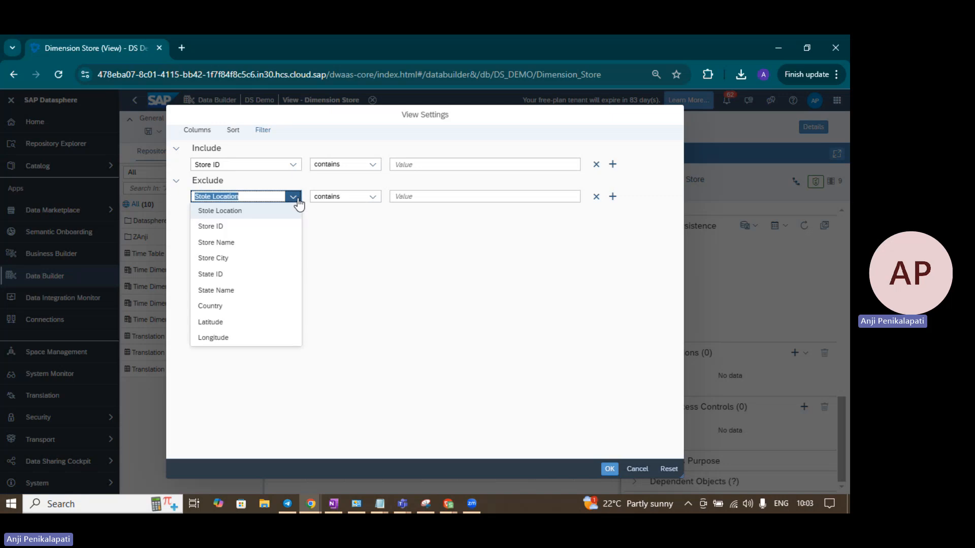
{"action": "left_click", "coordinate": [232, 228]}
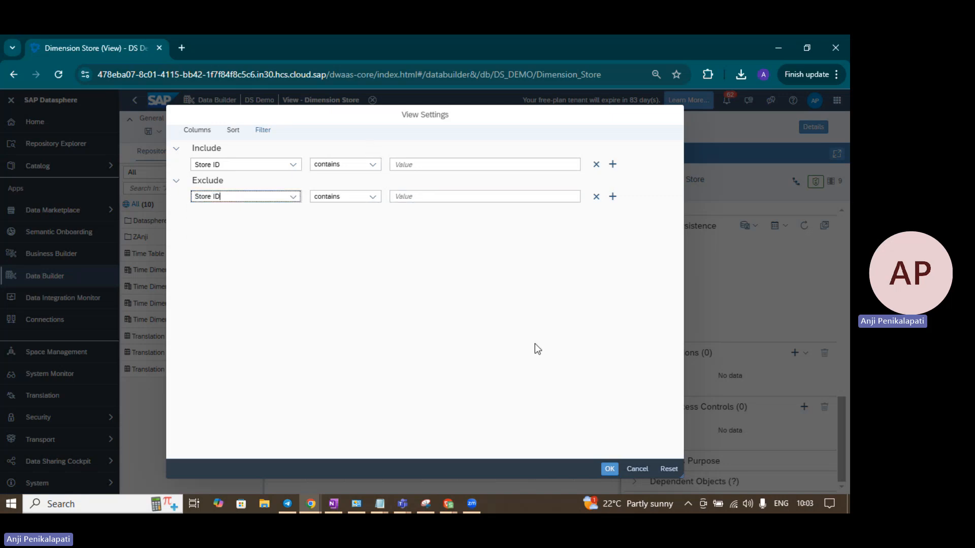
{"action": "left_click", "coordinate": [667, 472]}
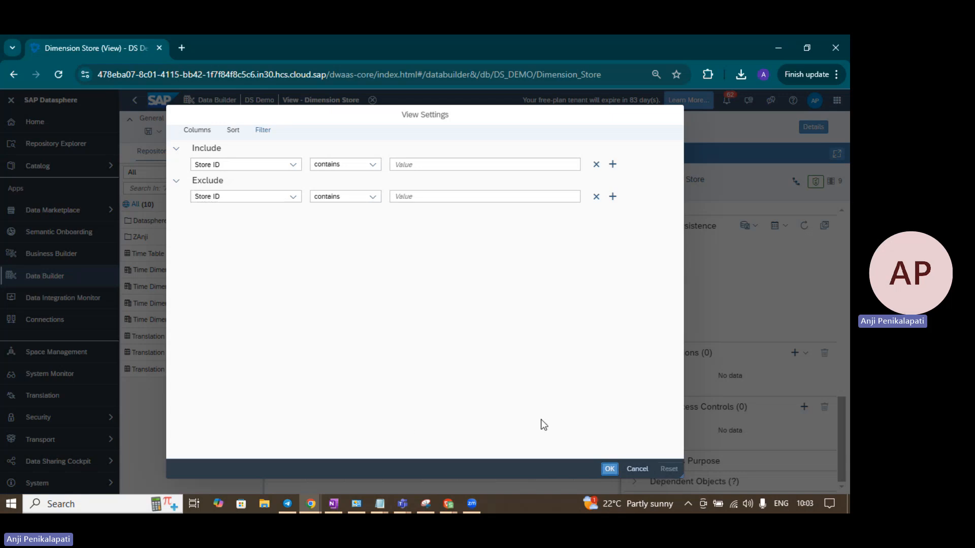
{"action": "left_click", "coordinate": [638, 470]}
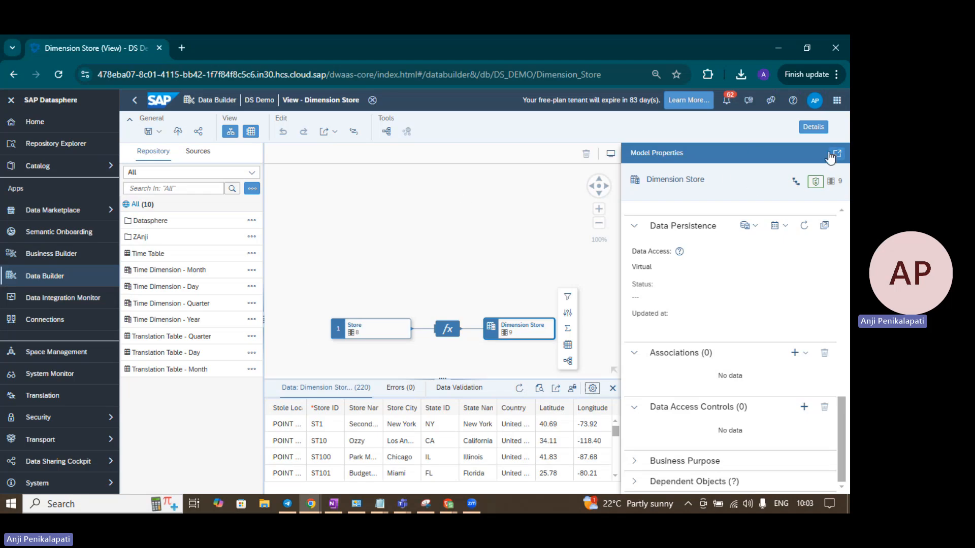
Examine the Dimension Store view's model properties, from its general details and attributes to input parameters and data persistence
{"action": "scroll", "coordinate": [774, 240], "scroll_direction": "up", "scroll_amount": 10}
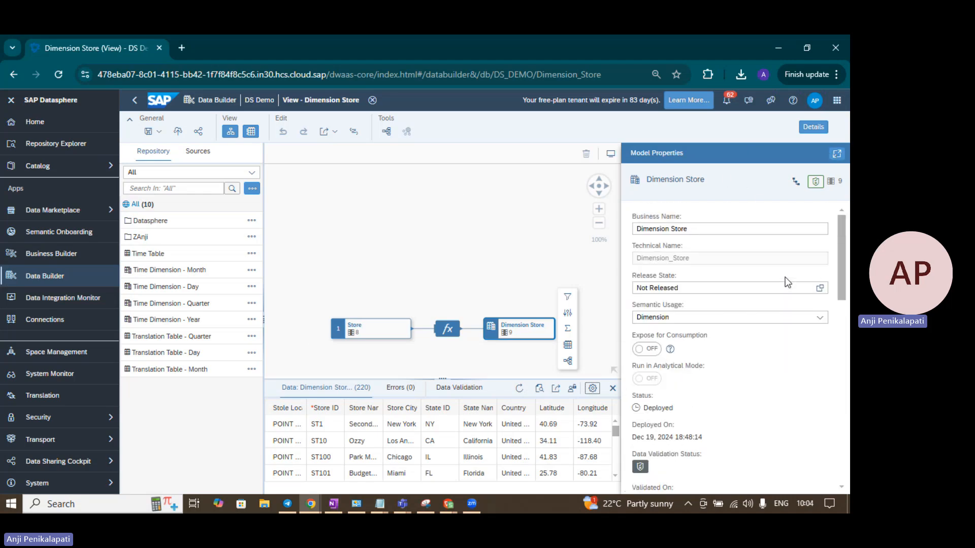
{"action": "scroll", "coordinate": [692, 318], "scroll_direction": "down", "scroll_amount": 5}
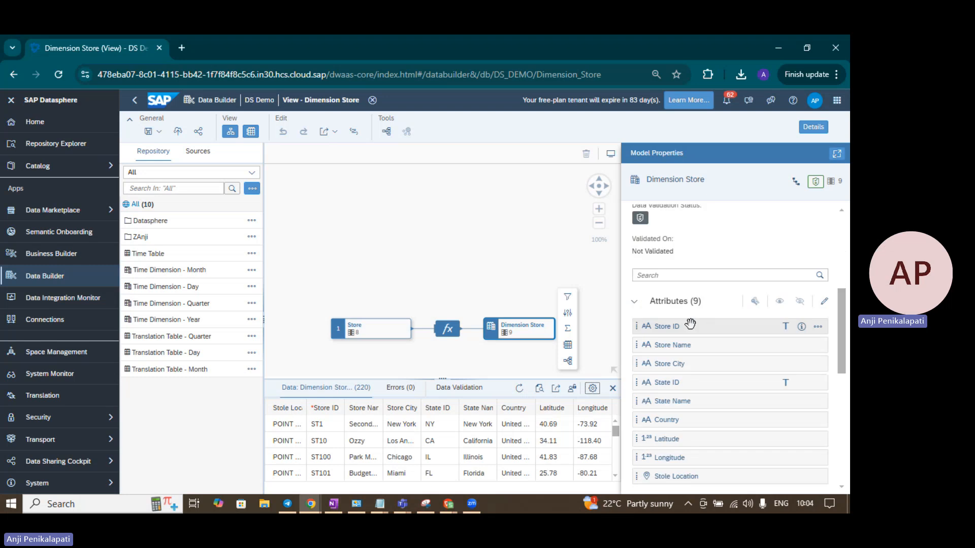
{"action": "scroll", "coordinate": [691, 323], "scroll_direction": "down", "scroll_amount": 6}
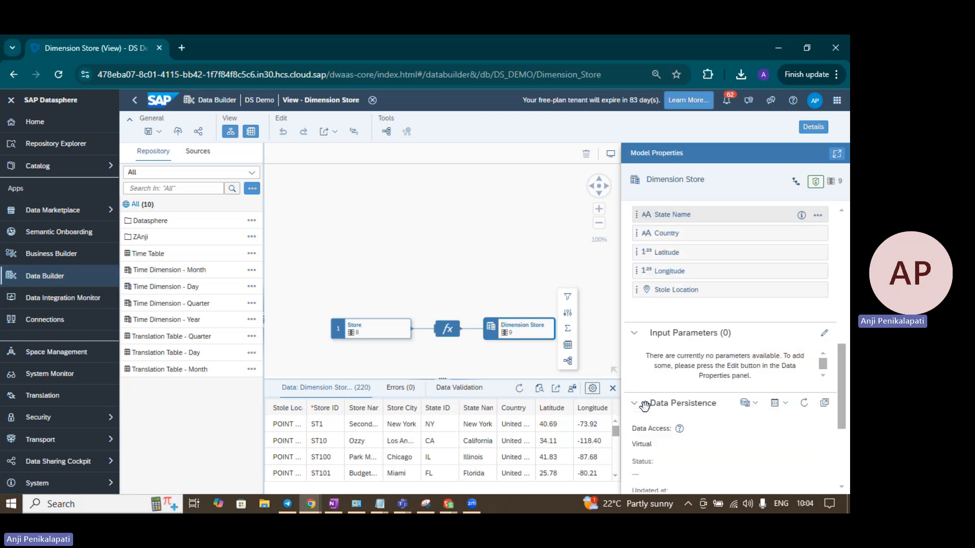
Collapse the Input Parameters, Data Persistence, Associations and Data Access Controls sections in the Dimension Store view's properties
{"action": "scroll", "coordinate": [815, 298], "scroll_direction": "up", "scroll_amount": 5}
{"action": "scroll", "coordinate": [841, 307], "scroll_direction": "down", "scroll_amount": 5}
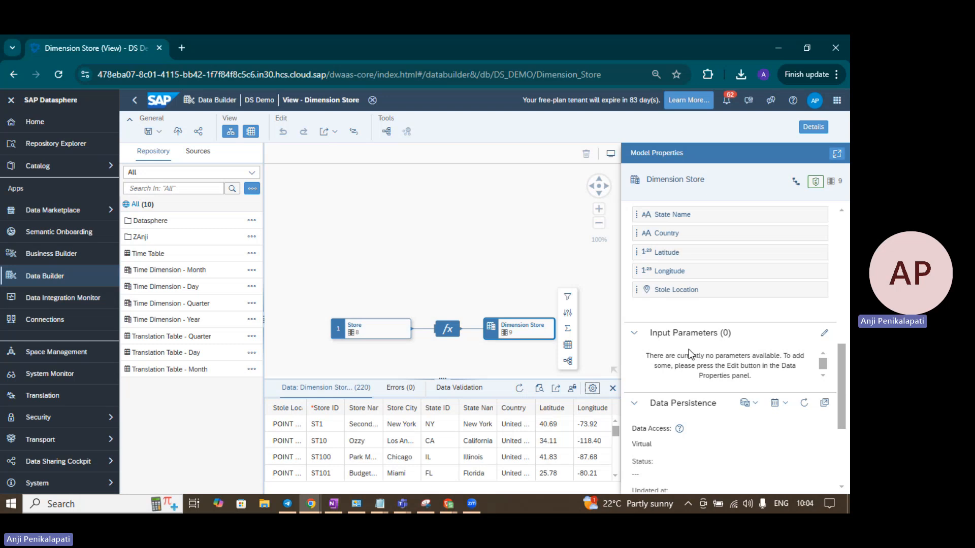
{"action": "scroll", "coordinate": [688, 350], "scroll_direction": "down", "scroll_amount": 1}
{"action": "left_click", "coordinate": [635, 333]}
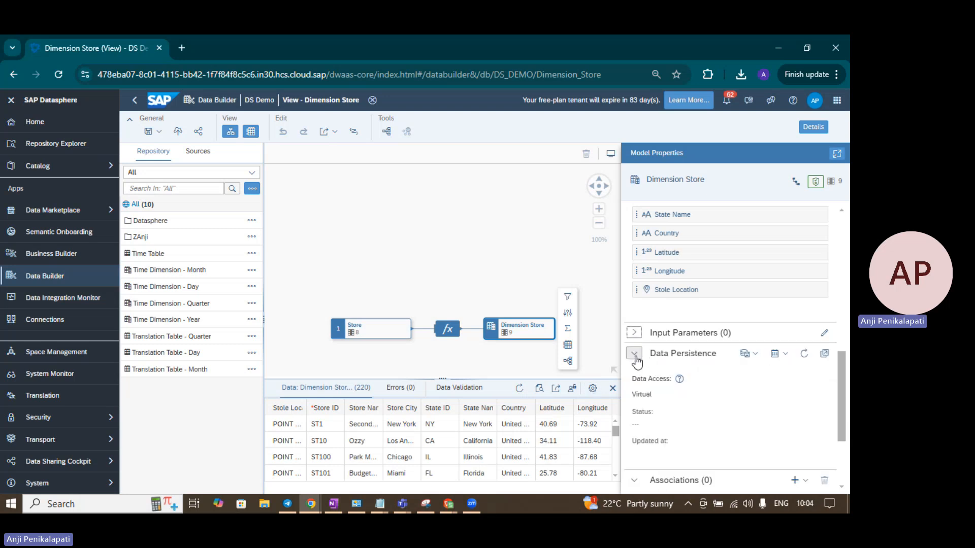
{"action": "left_click", "coordinate": [635, 353]}
{"action": "left_click", "coordinate": [634, 374]}
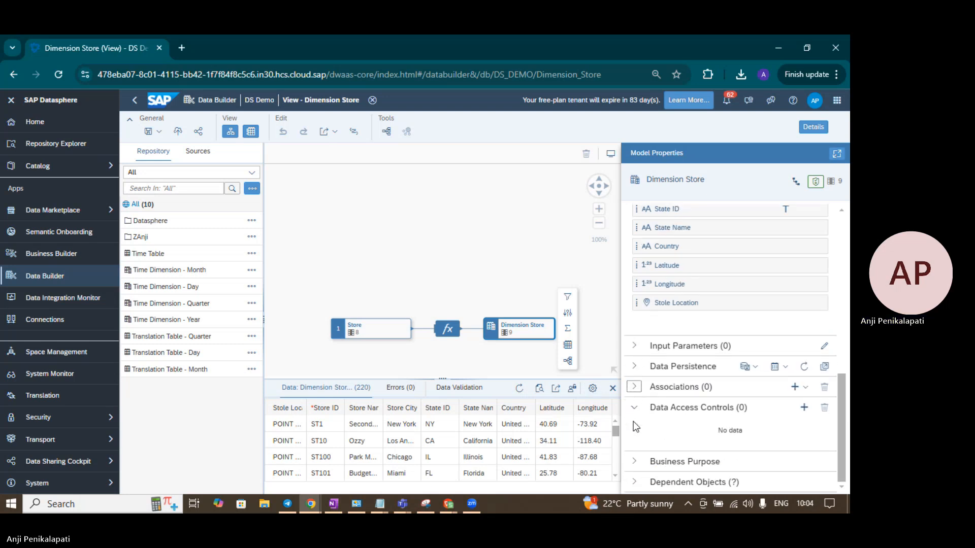
{"action": "left_click", "coordinate": [635, 409]}
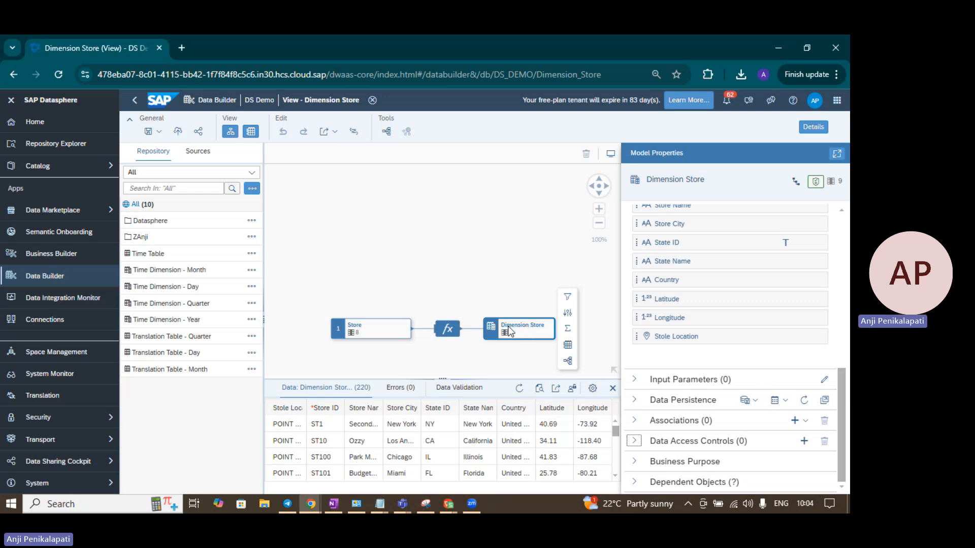
Try to edit the input parameters of the Dimension Store view
{"action": "left_click", "coordinate": [826, 382]}
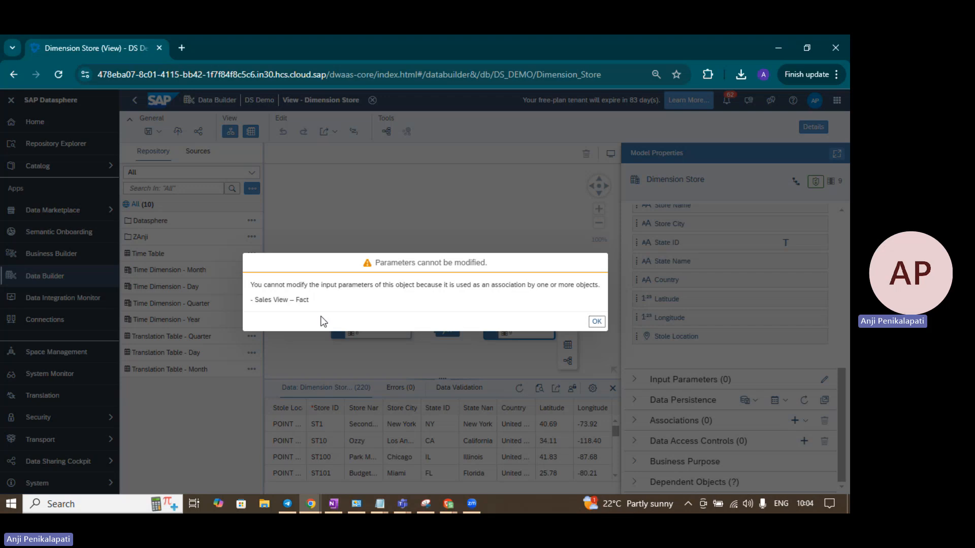
{"action": "left_click", "coordinate": [309, 303]}
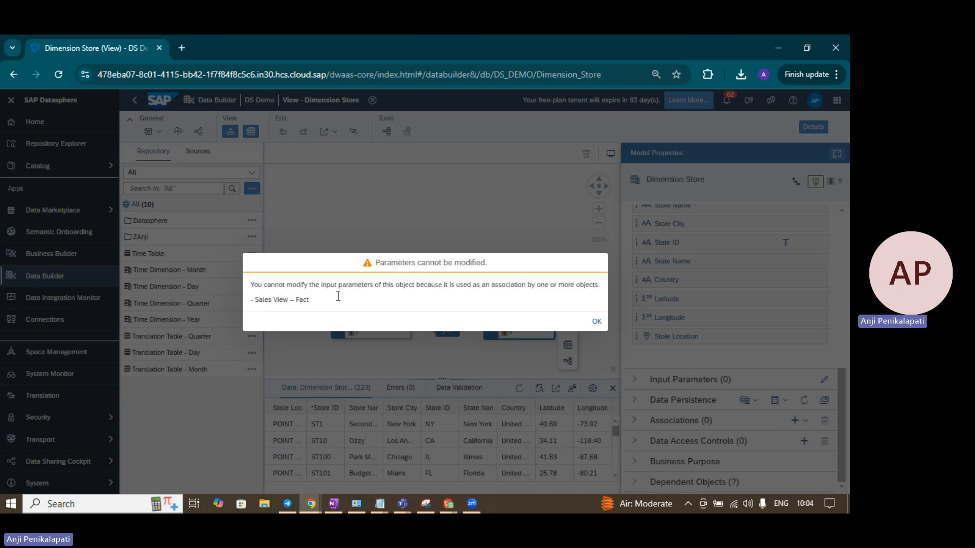
{"action": "left_click", "coordinate": [597, 325]}
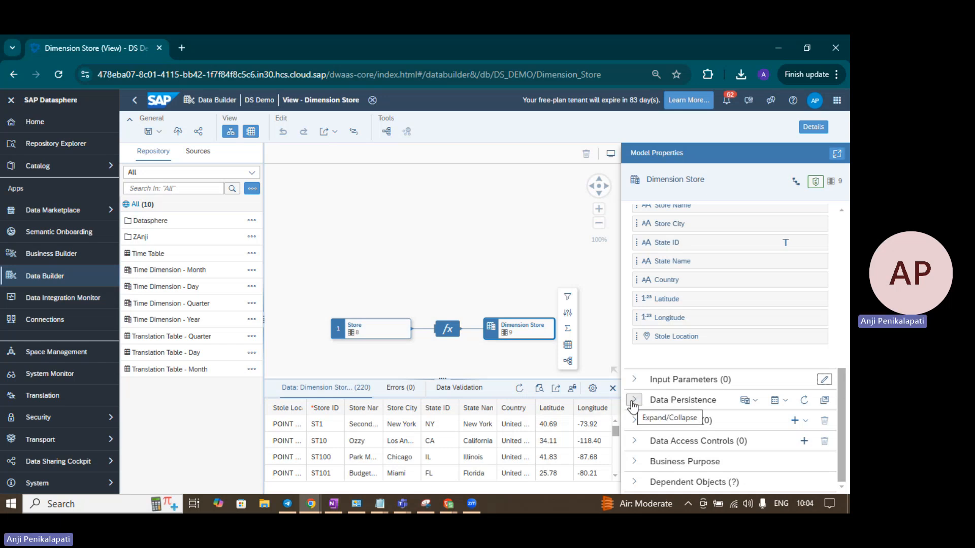
Expand the view's data persistence details, inspect the Store source table's properties, and reselect the Dimension Store node
{"action": "left_click", "coordinate": [633, 401]}
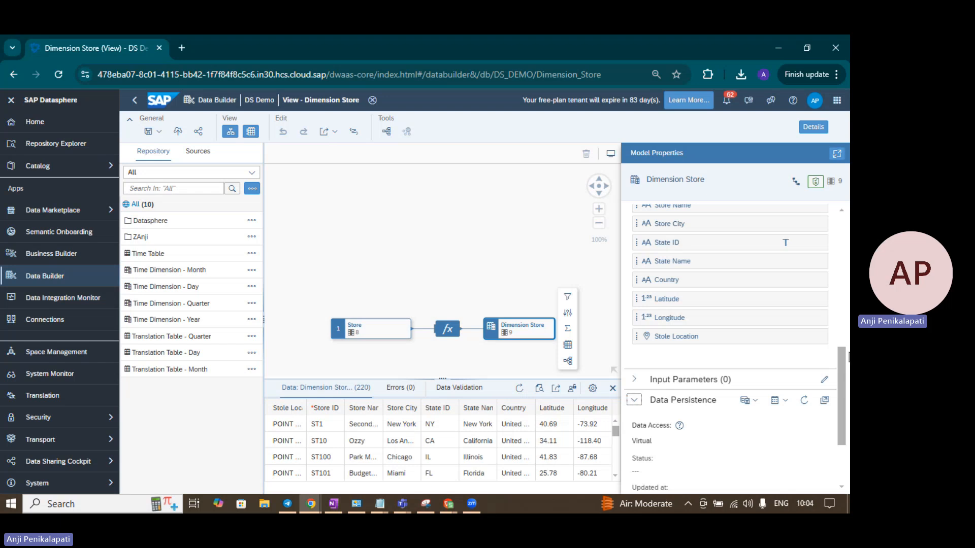
{"action": "left_click_drag", "start_coordinate": [839, 360], "coordinate": [836, 415]}
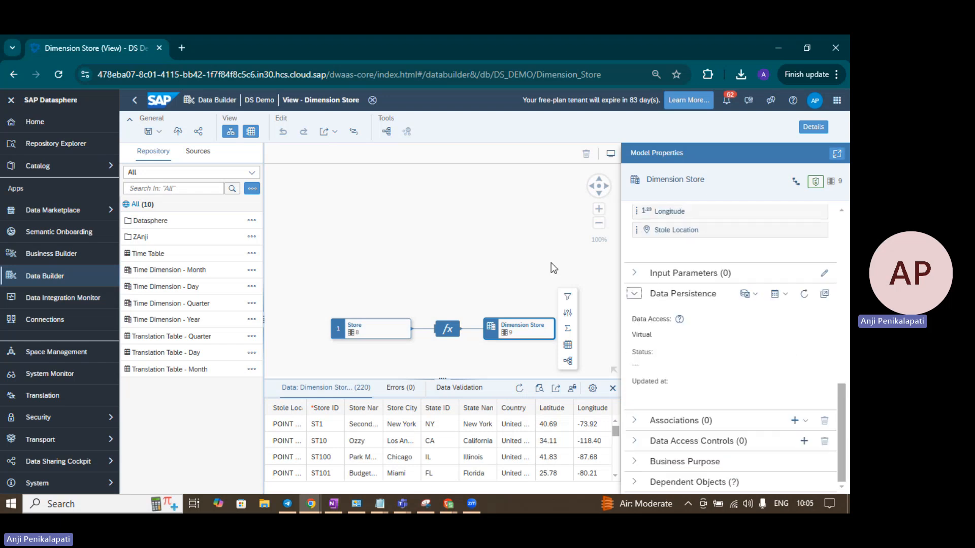
{"action": "left_click", "coordinate": [395, 328]}
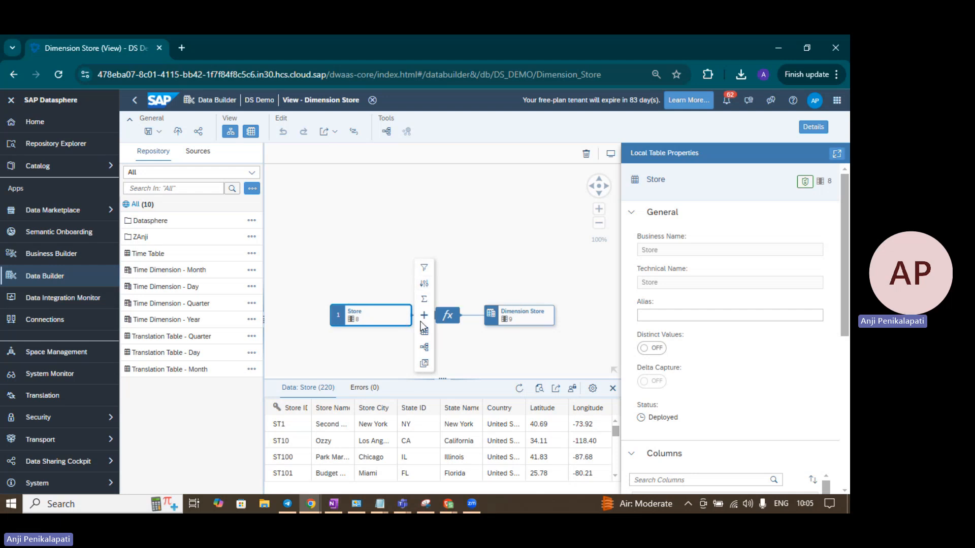
{"action": "left_click", "coordinate": [472, 217]}
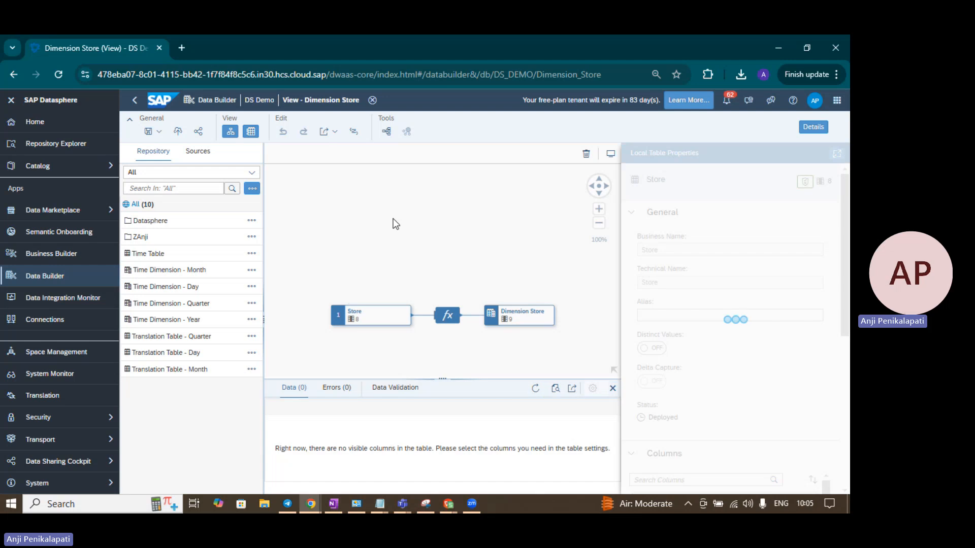
{"action": "left_click", "coordinate": [526, 314]}
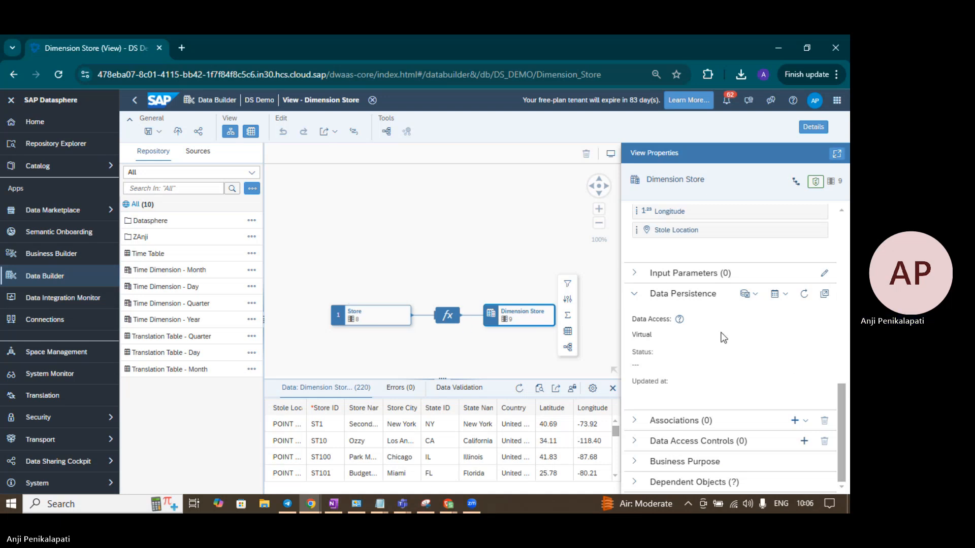
Run the View Analyzer on the Dimension Store view with the Generate SQL Analyzer Plan File option, after trying the memory consumption options
{"action": "left_click", "coordinate": [756, 295]}
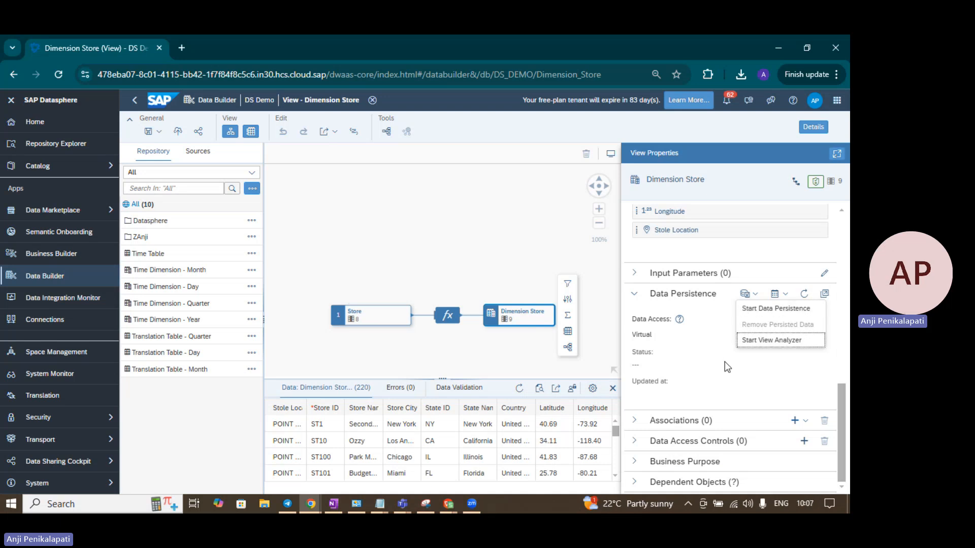
{"action": "left_click", "coordinate": [810, 344]}
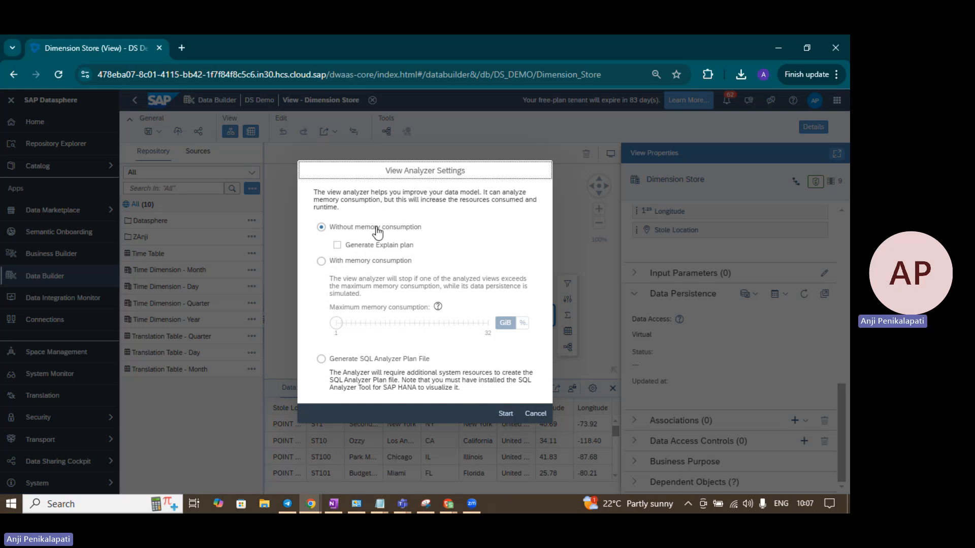
{"action": "left_click", "coordinate": [337, 244]}
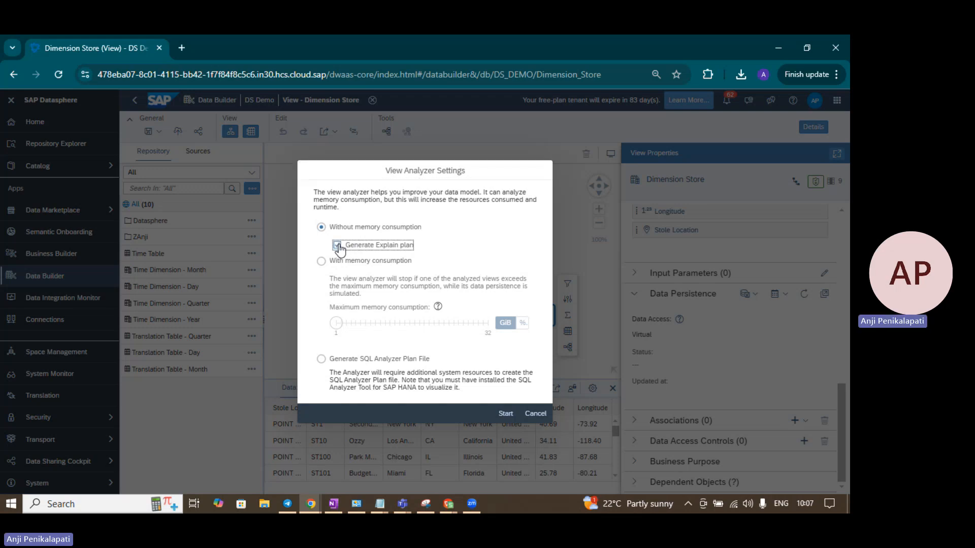
{"action": "left_click", "coordinate": [321, 261]}
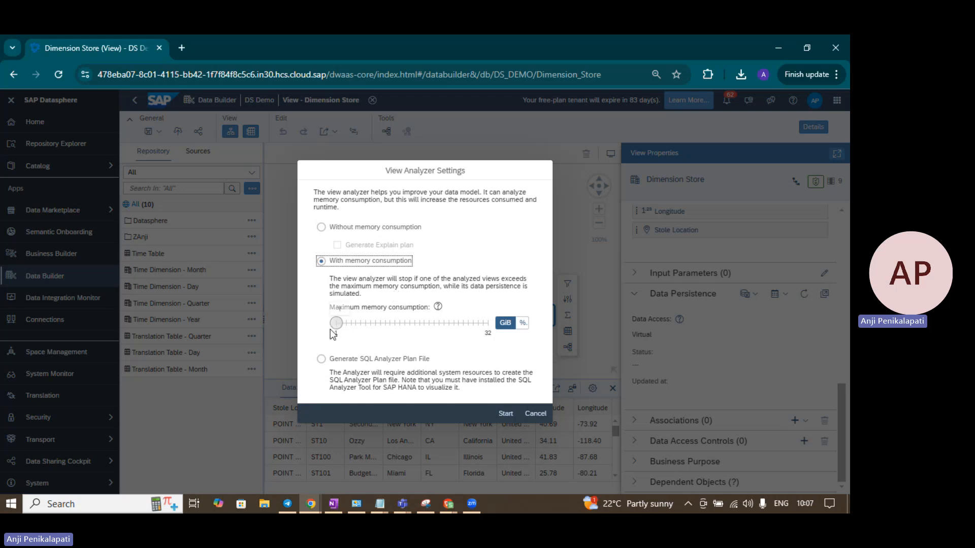
{"action": "left_click", "coordinate": [321, 359]}
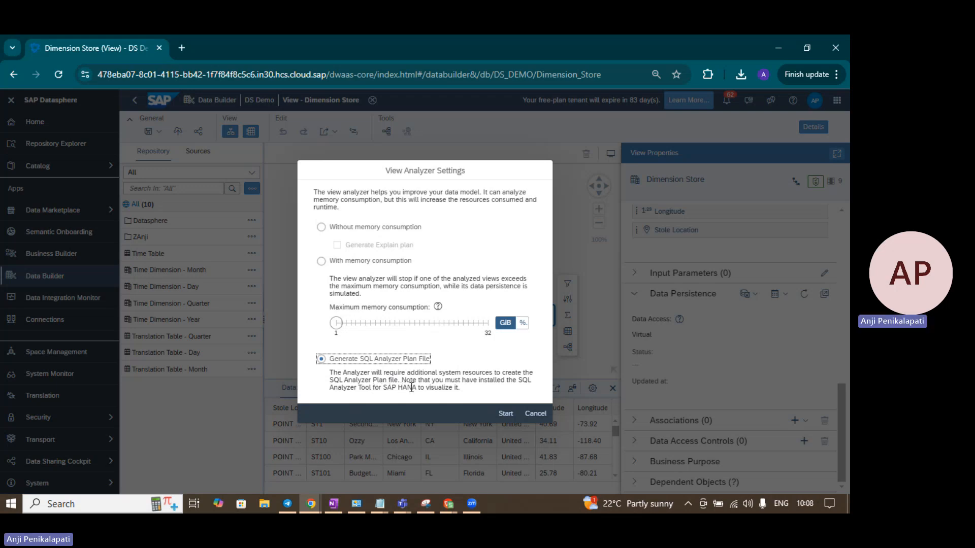
{"action": "left_click", "coordinate": [377, 228]}
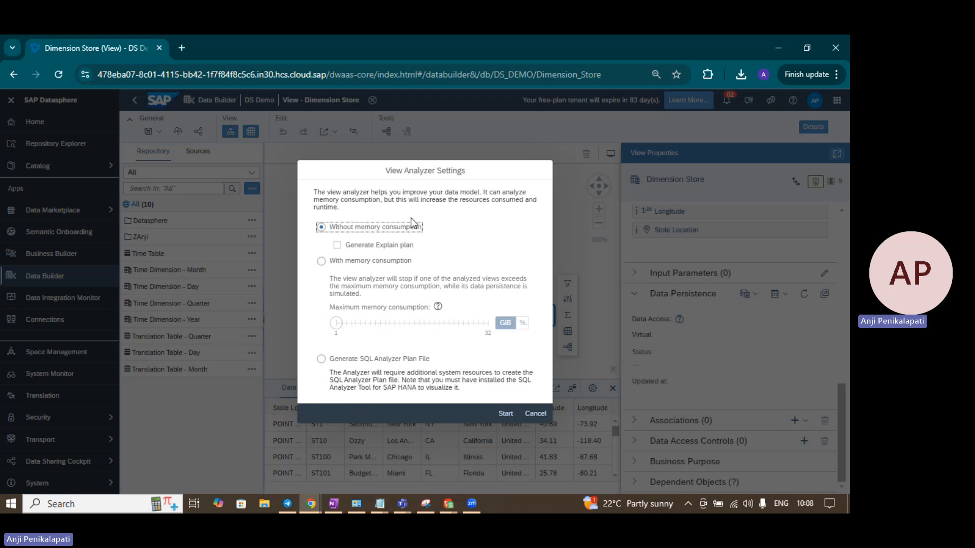
{"action": "left_click", "coordinate": [505, 414]}
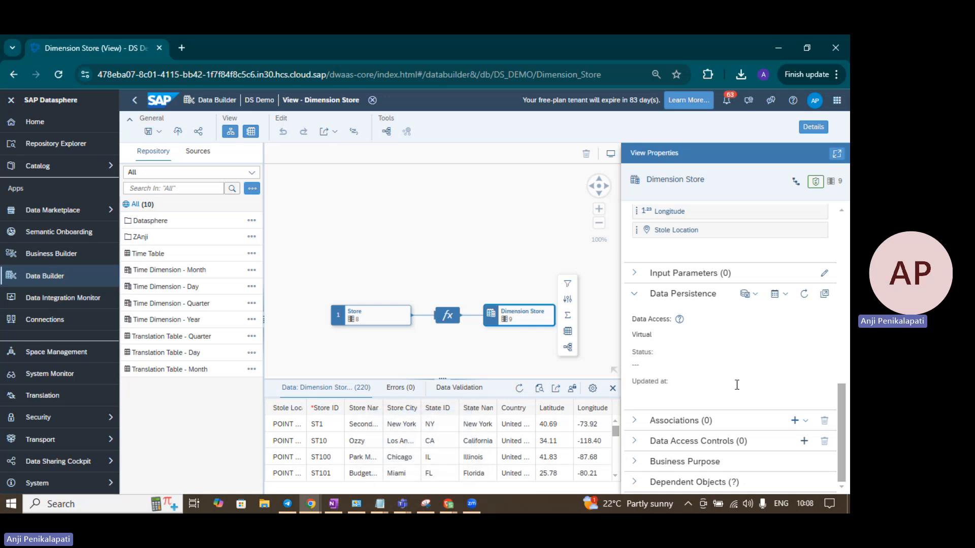
Open the Dimension Store view's run details in the Data Integration Monitor
{"action": "left_click", "coordinate": [751, 295]}
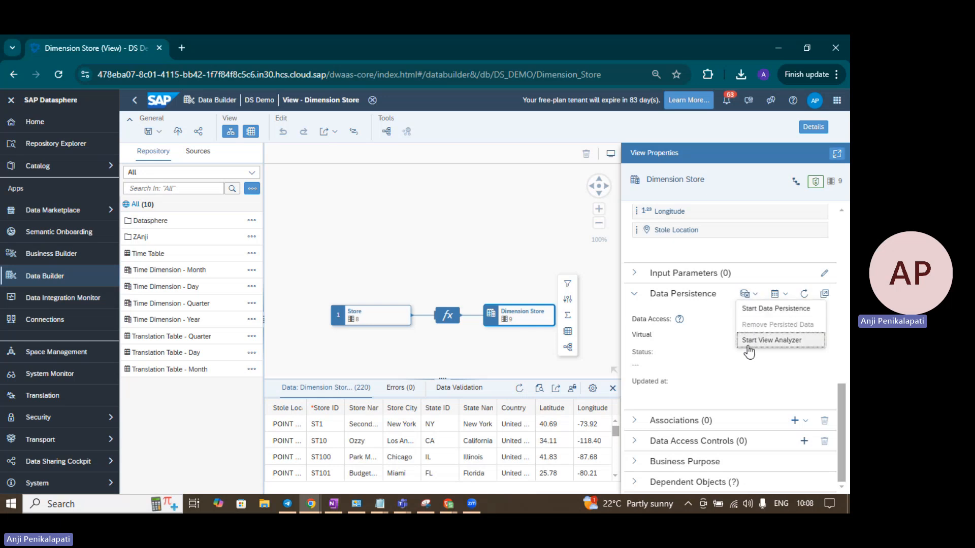
{"action": "left_click", "coordinate": [705, 309]}
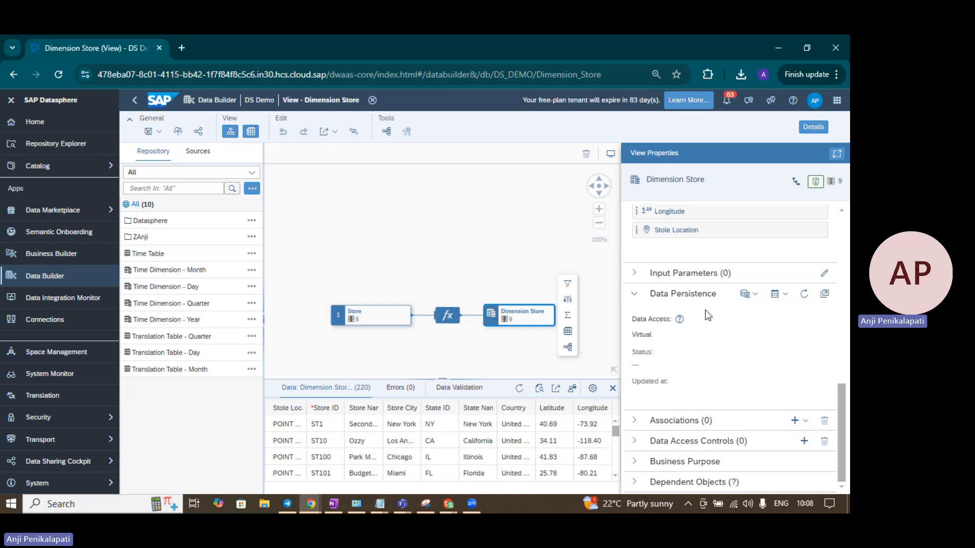
{"action": "left_click", "coordinate": [824, 296]}
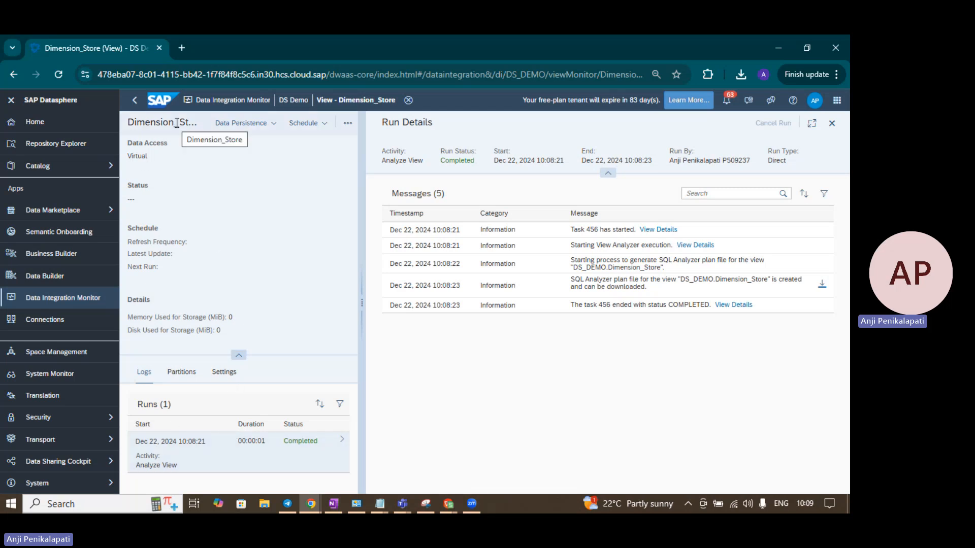
Review the data persistence actions and the additional actions available for Dimension_Store in the monitor
{"action": "left_click", "coordinate": [276, 126]}
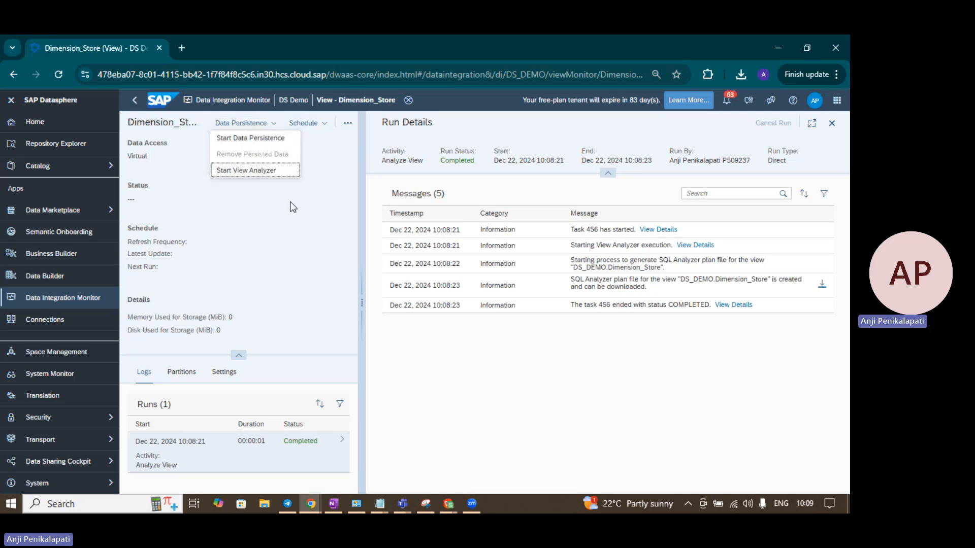
{"action": "left_click", "coordinate": [323, 197]}
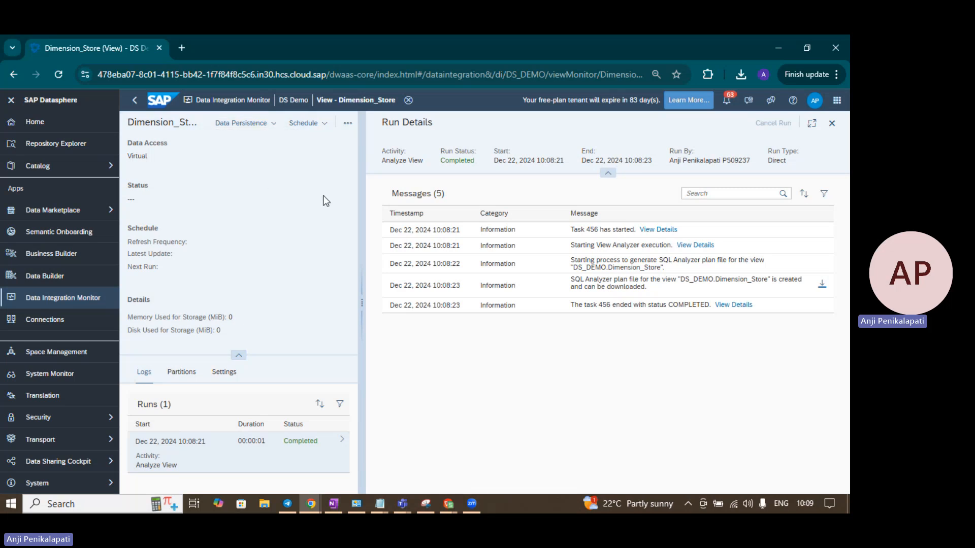
{"action": "left_click", "coordinate": [348, 125]}
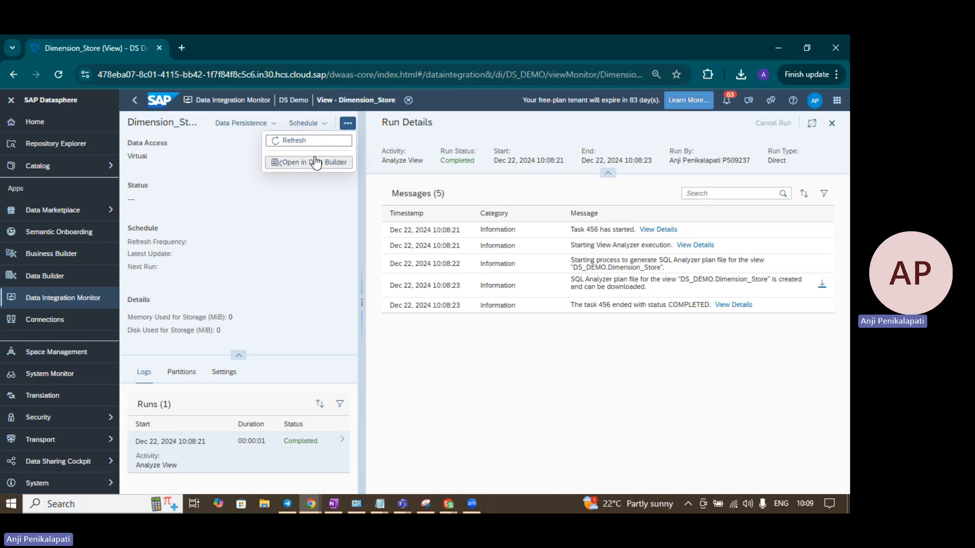
{"action": "left_click", "coordinate": [266, 194]}
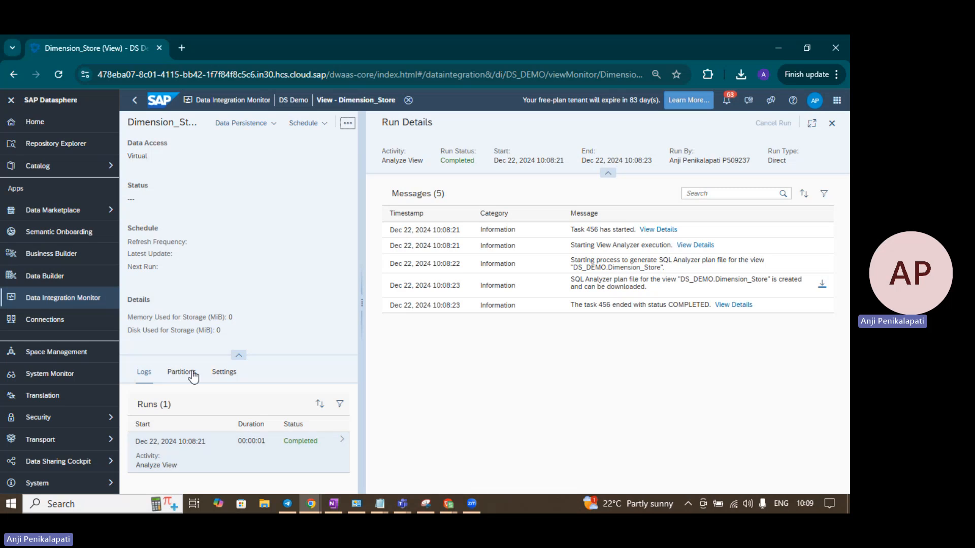
Collapse the Dimension_Store overview and examine the technical details of the Analyze View run's task start message
{"action": "left_click", "coordinate": [239, 356]}
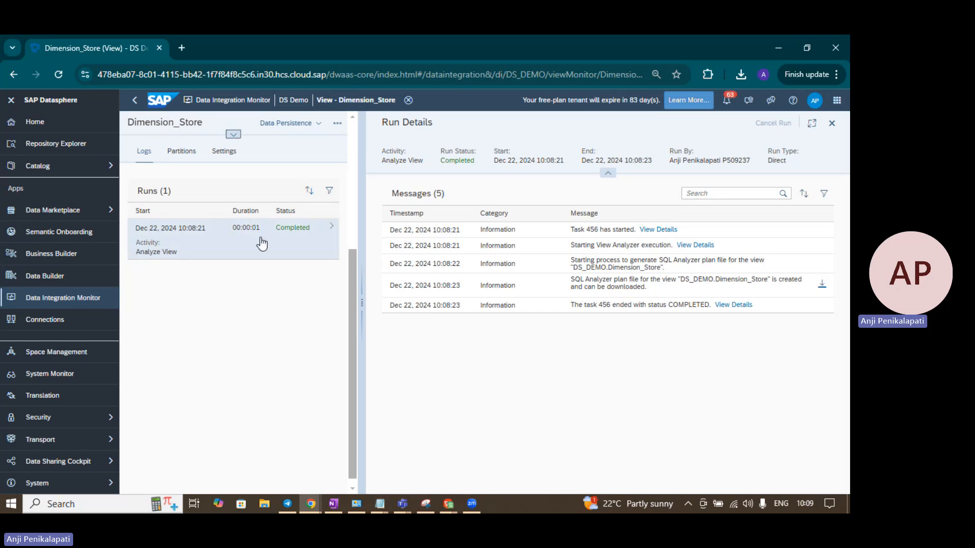
{"action": "left_click", "coordinate": [333, 230]}
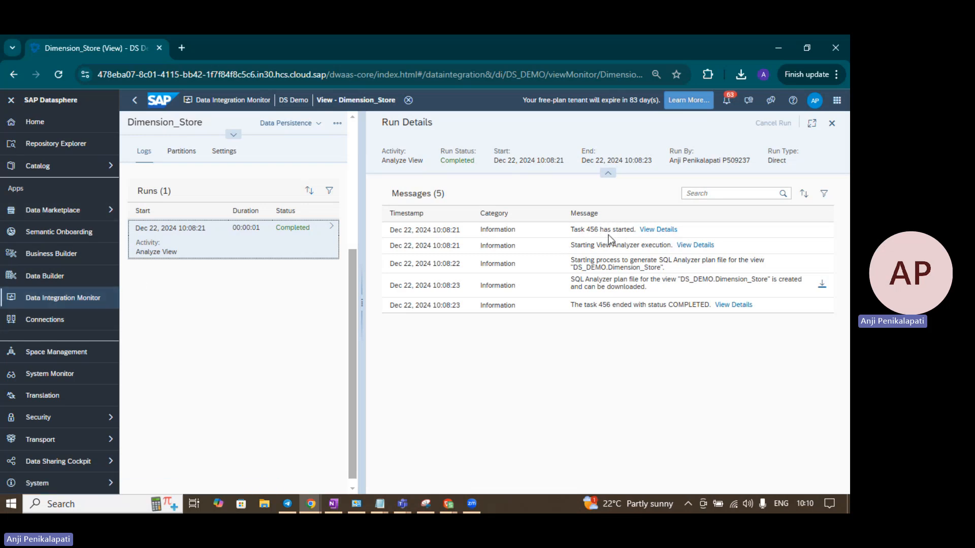
{"action": "left_click", "coordinate": [661, 231]}
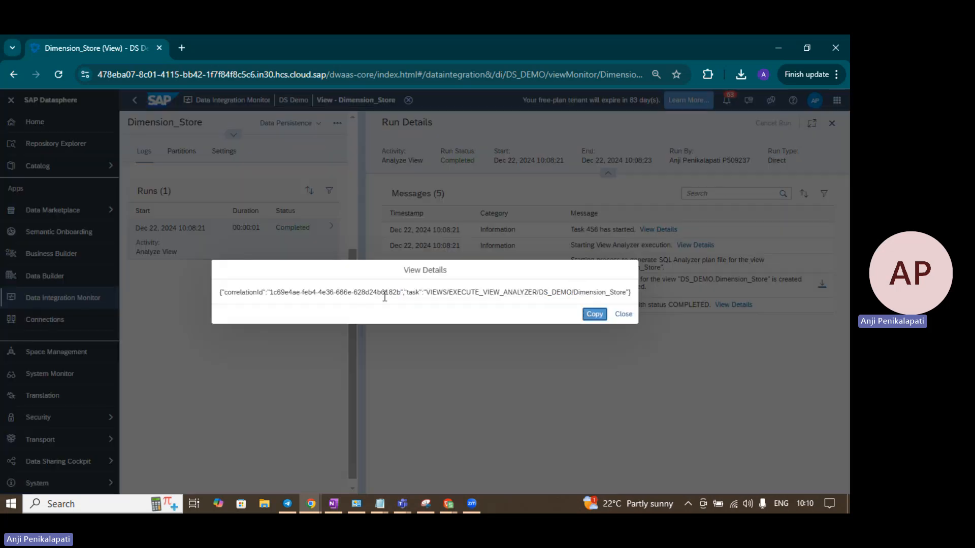
{"action": "left_click", "coordinate": [623, 314]}
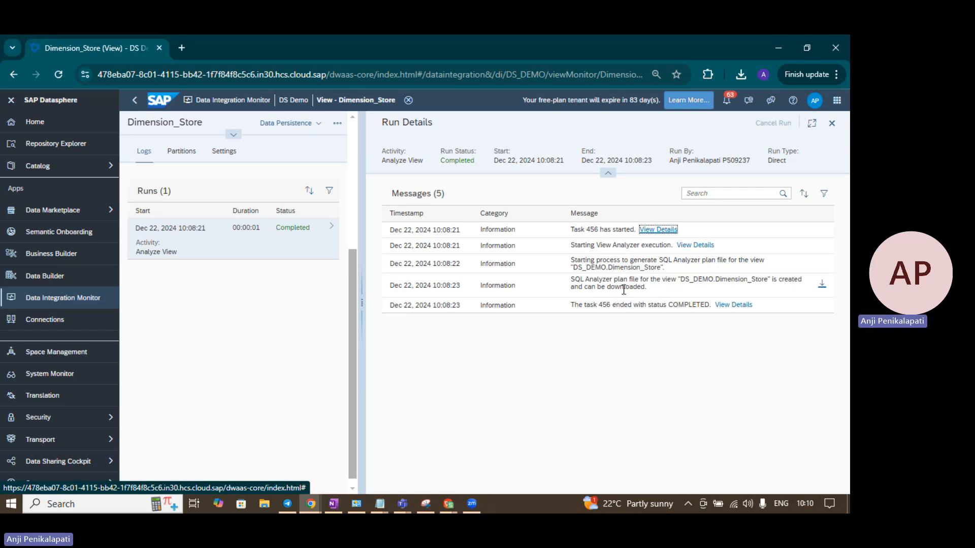
Download the run's SQL Analyzer plan file and inspect it in Notepad, set as the default app for .plv files
{"action": "left_click", "coordinate": [822, 286]}
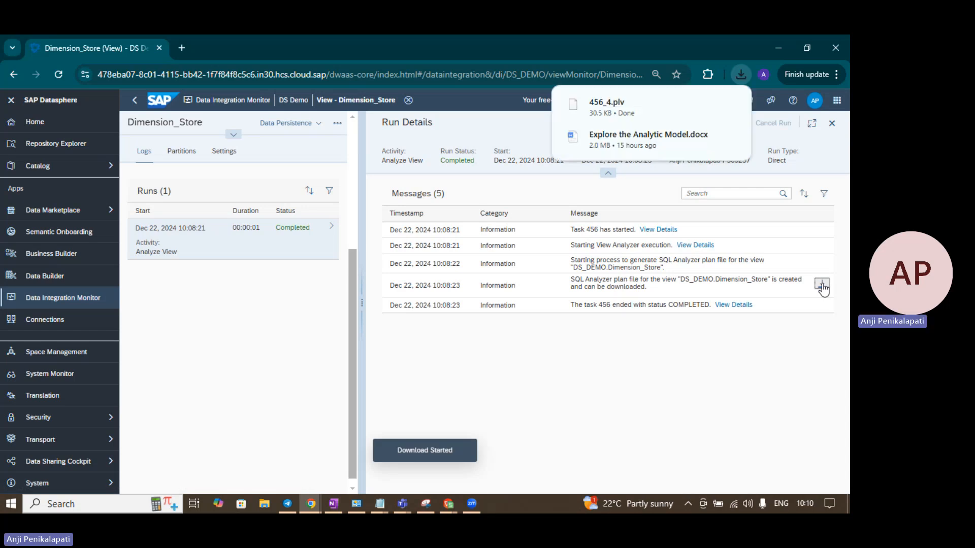
{"action": "left_click", "coordinate": [626, 109]}
{"action": "left_click", "coordinate": [358, 235]}
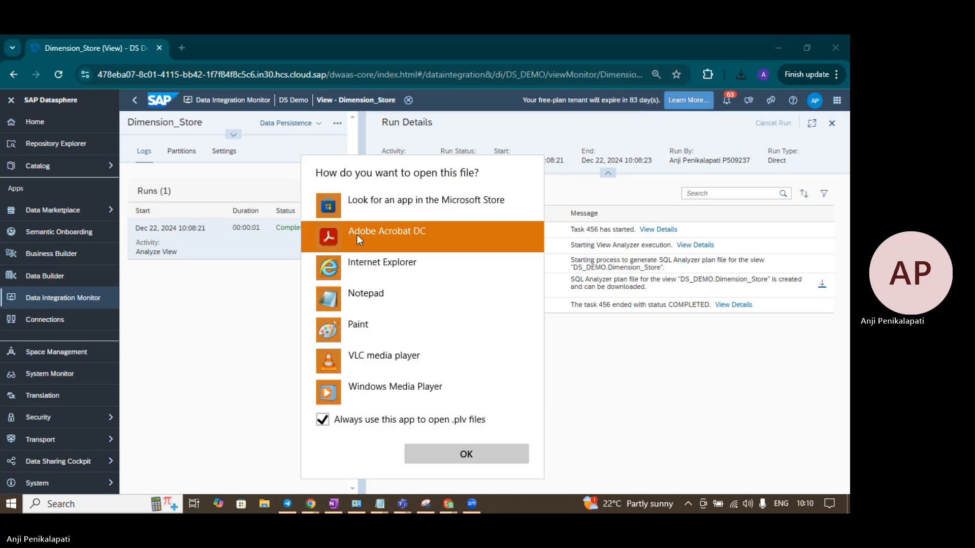
{"action": "left_click", "coordinate": [376, 289]}
{"action": "left_click", "coordinate": [460, 461]}
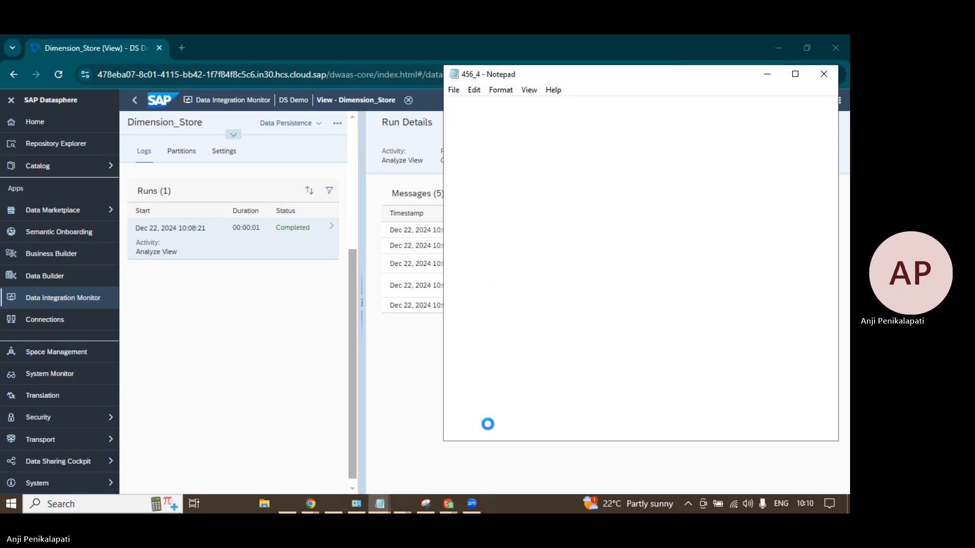
{"action": "scroll", "coordinate": [496, 360], "scroll_direction": "down", "scroll_amount": 9}
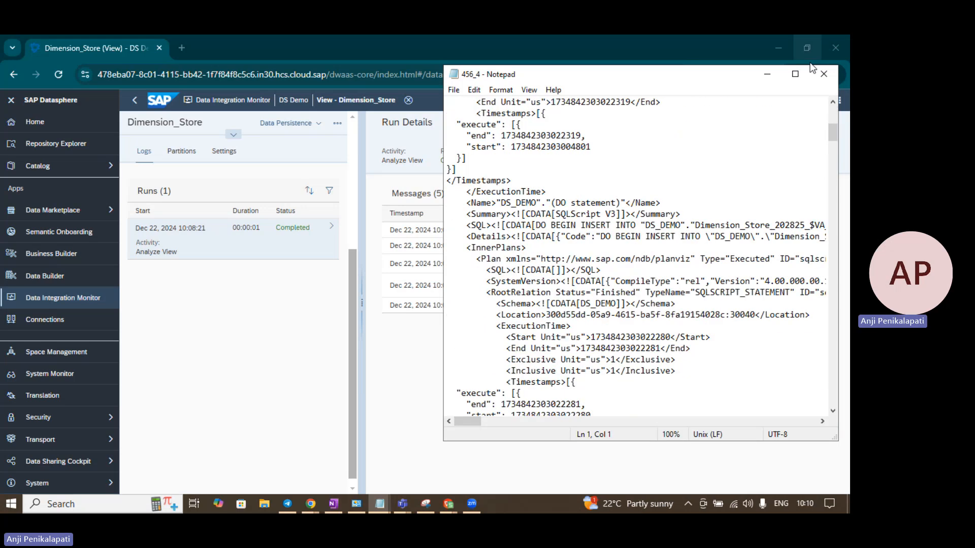
{"action": "left_click", "coordinate": [824, 74]}
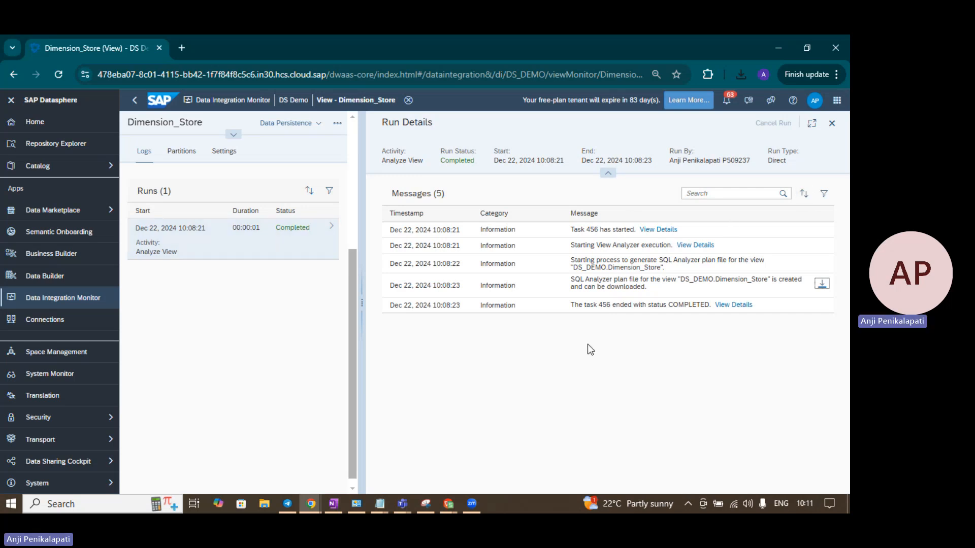
Check the Analyze View run's header details and the partitions defined for Dimension_Store
{"action": "left_click", "coordinate": [607, 173]}
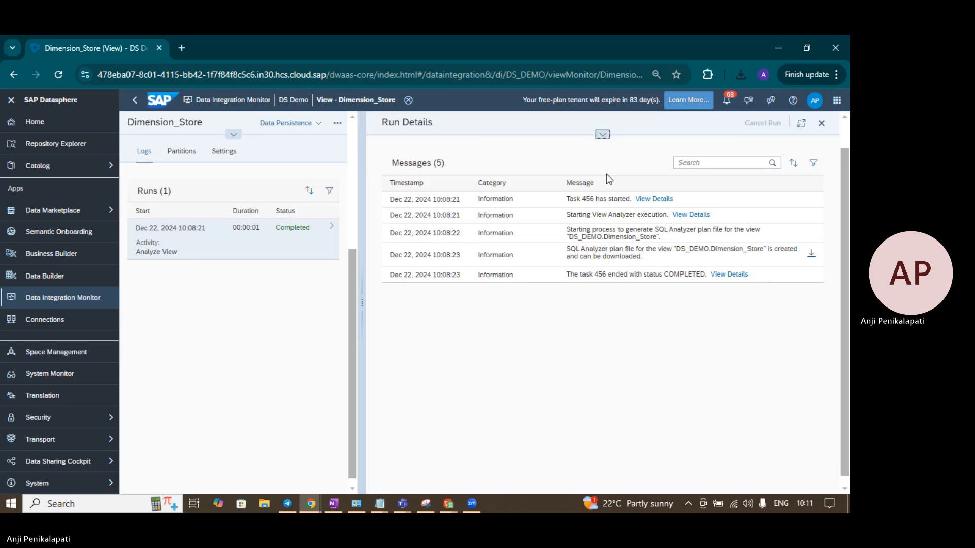
{"action": "left_click", "coordinate": [602, 134]}
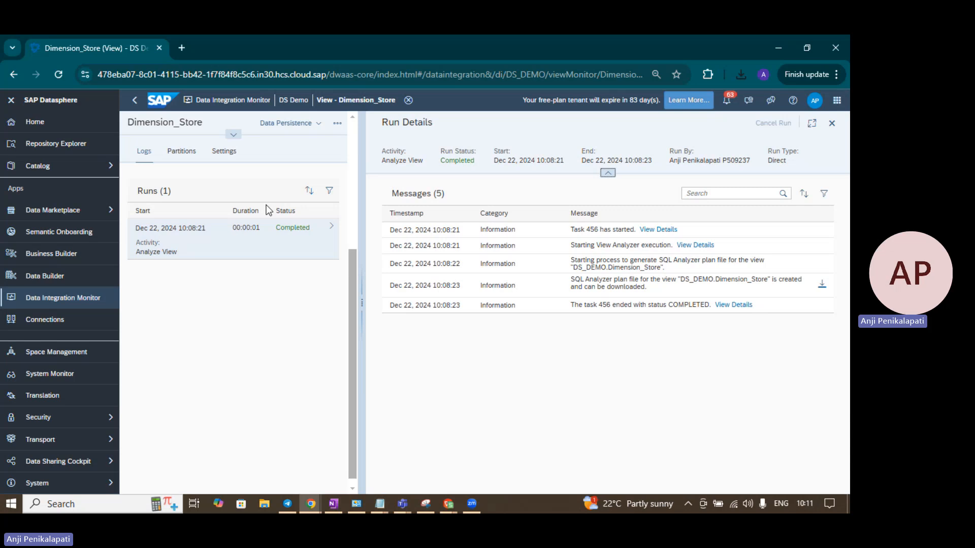
{"action": "scroll", "coordinate": [266, 205], "scroll_direction": "up", "scroll_amount": 3}
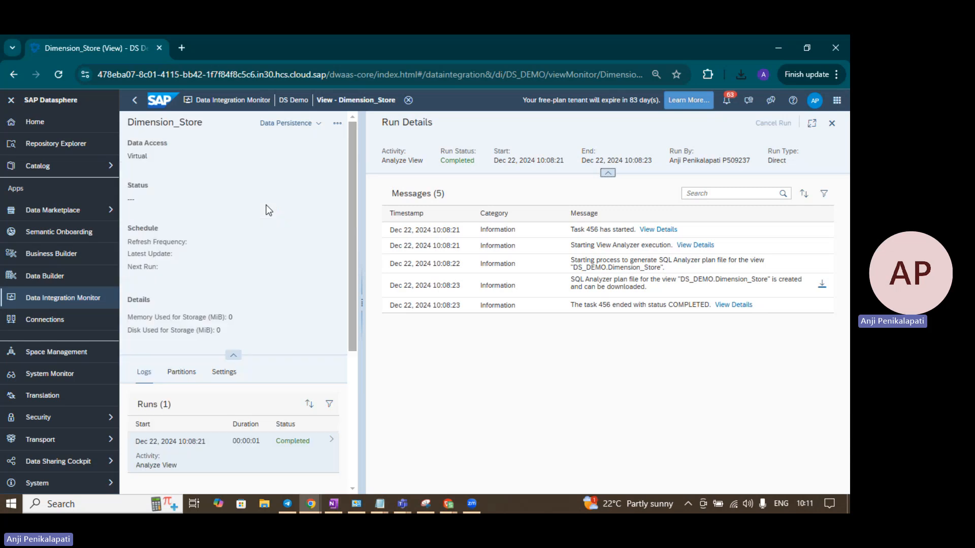
{"action": "left_click", "coordinate": [181, 373]}
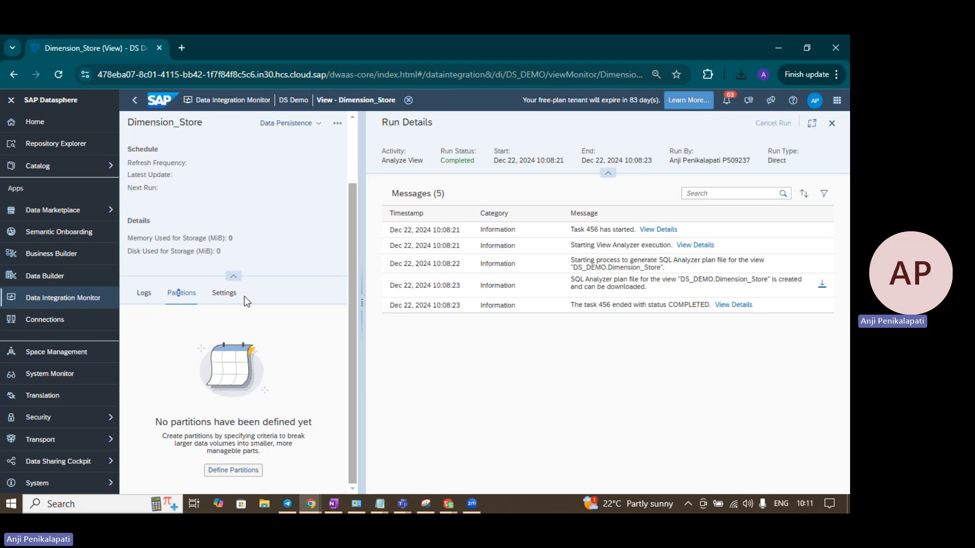
Switch Dimension_Store's run mode to Memory-Optimized and back to Performance-Optimized (Recommended)
{"action": "left_click", "coordinate": [224, 293]}
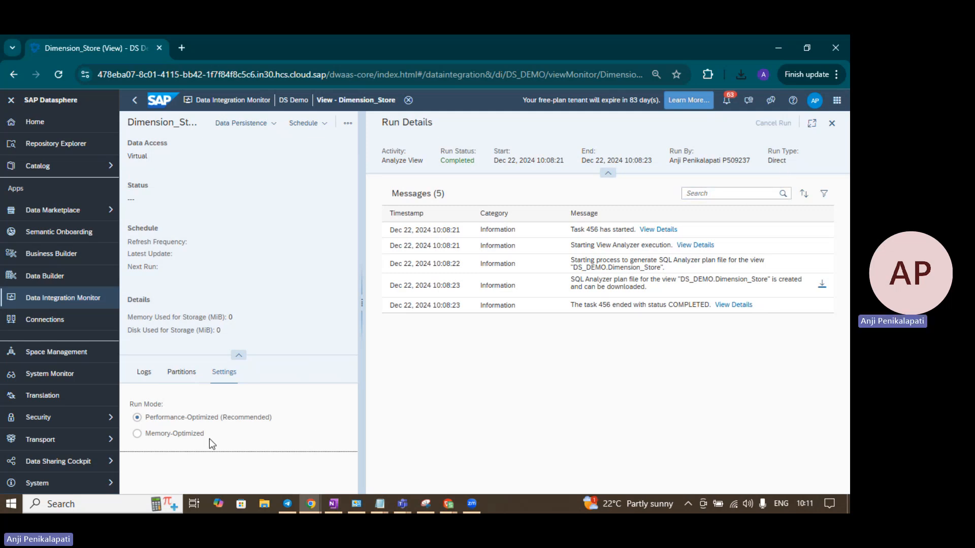
{"action": "left_click", "coordinate": [153, 435]}
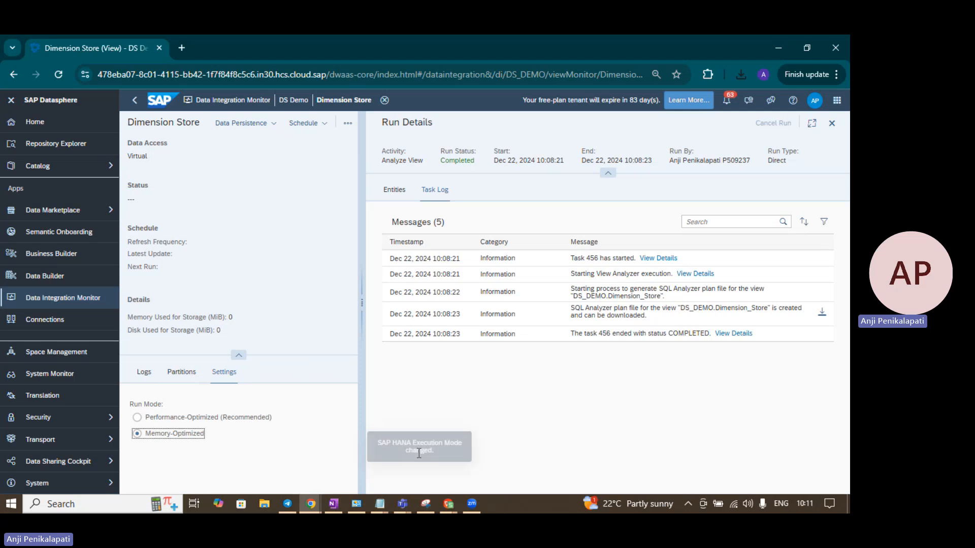
{"action": "left_click", "coordinate": [190, 417]}
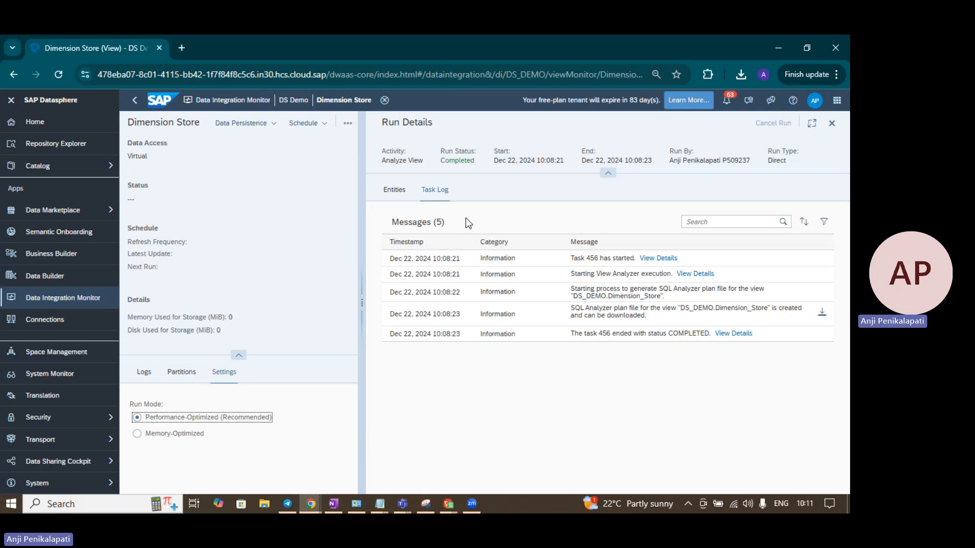
Close the run details and open the Dimension Store view in the Data Builder
{"action": "left_click", "coordinate": [347, 126]}
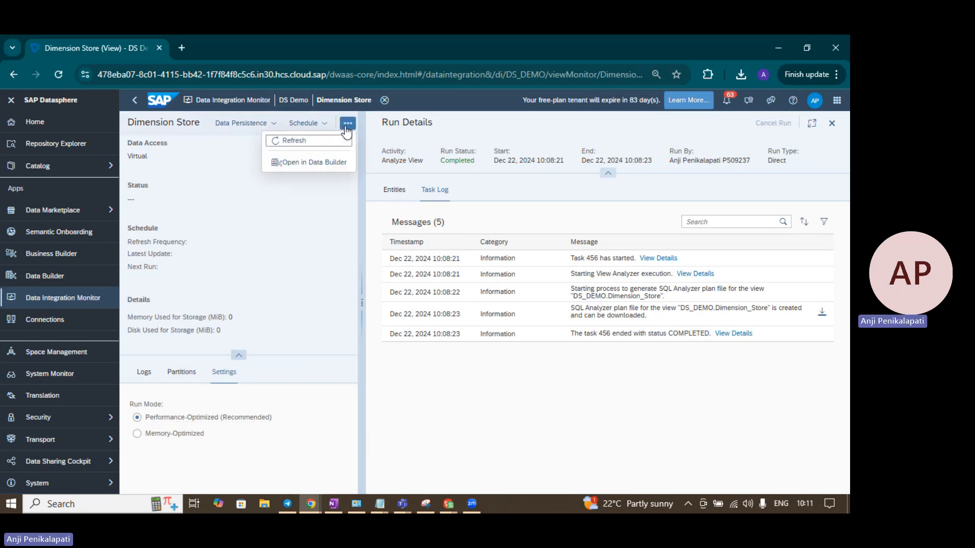
{"action": "left_click", "coordinate": [831, 123]}
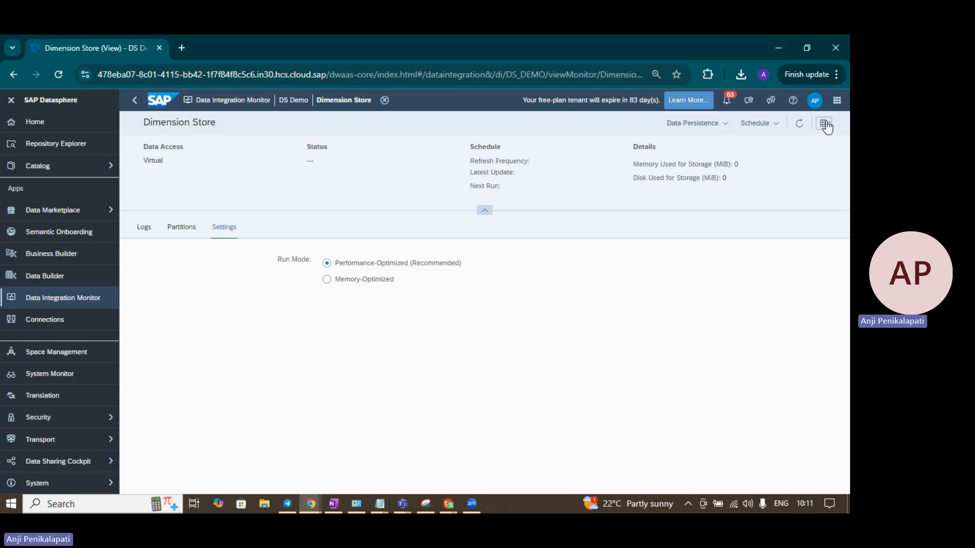
{"action": "left_click", "coordinate": [825, 124]}
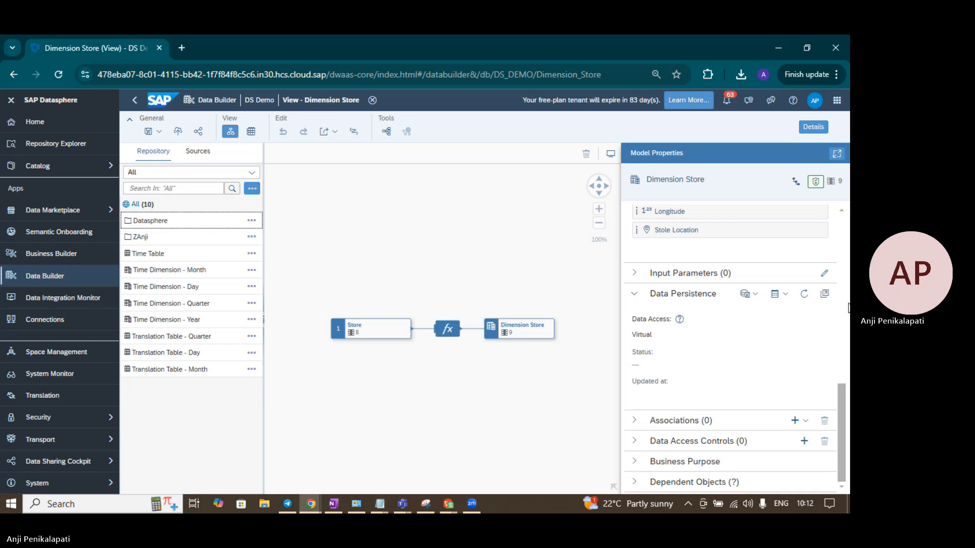
Start the View Analyzer for Dimension Store without memory consumption and with Generate Explain plan enabled
{"action": "left_click", "coordinate": [759, 296]}
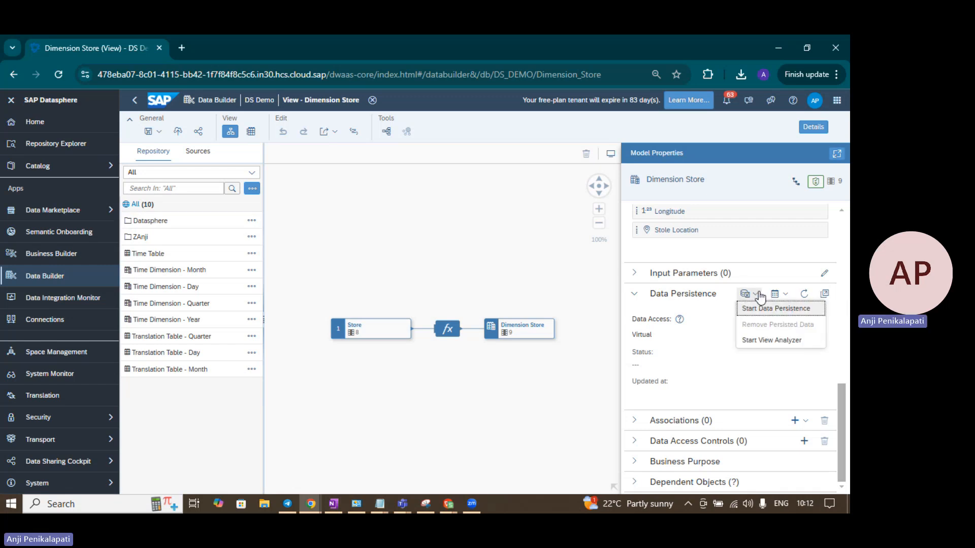
{"action": "left_click", "coordinate": [766, 340]}
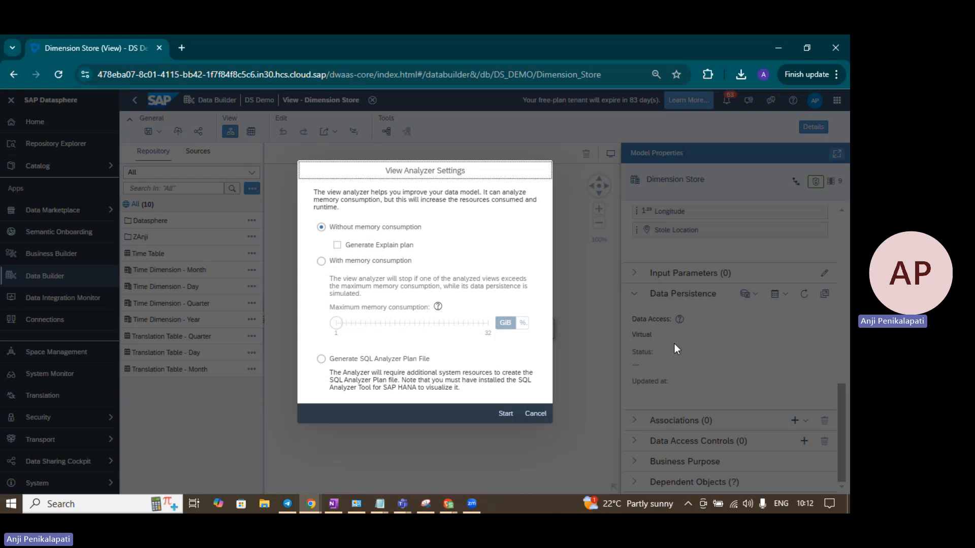
{"action": "left_click", "coordinate": [338, 246]}
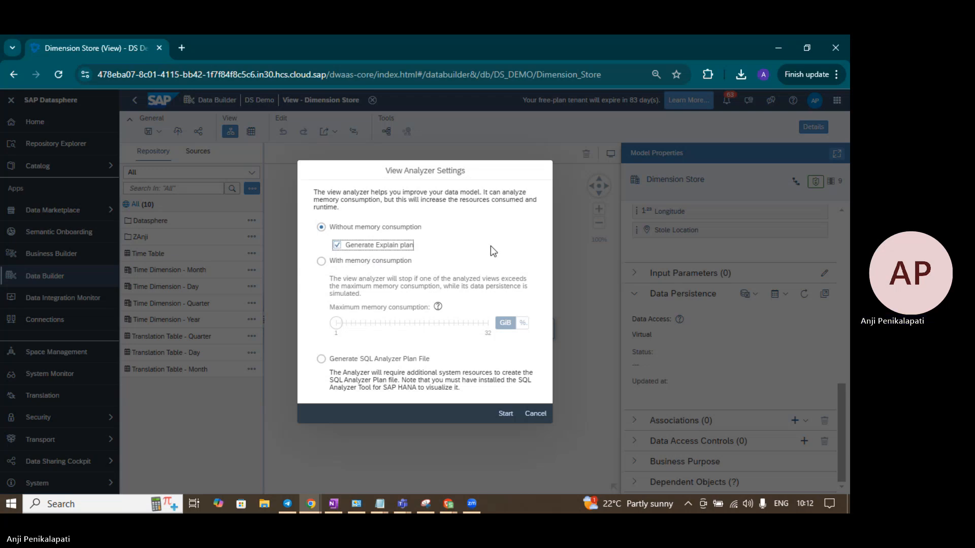
{"action": "left_click", "coordinate": [507, 414]}
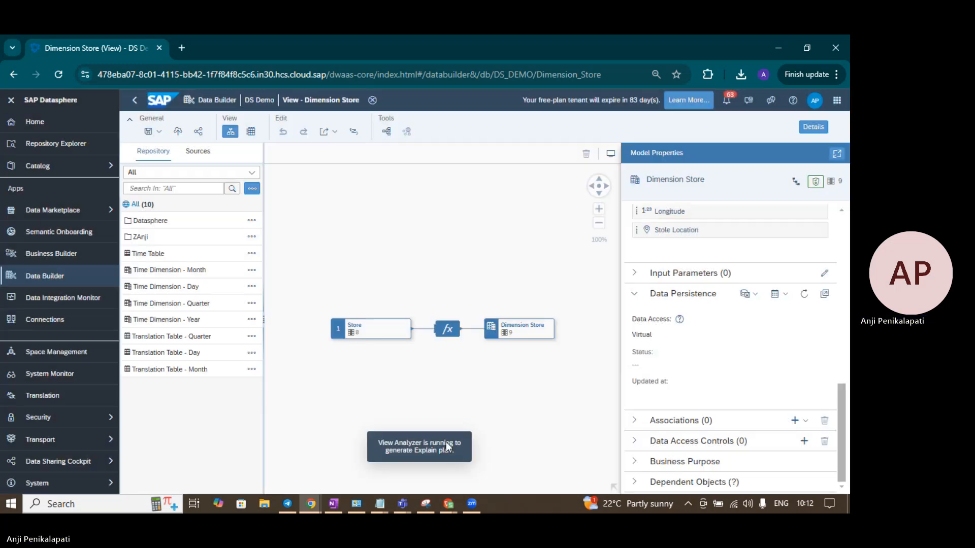
Open Dimension Store in the Data Integration Monitor and show its run logs
{"action": "left_click", "coordinate": [824, 293]}
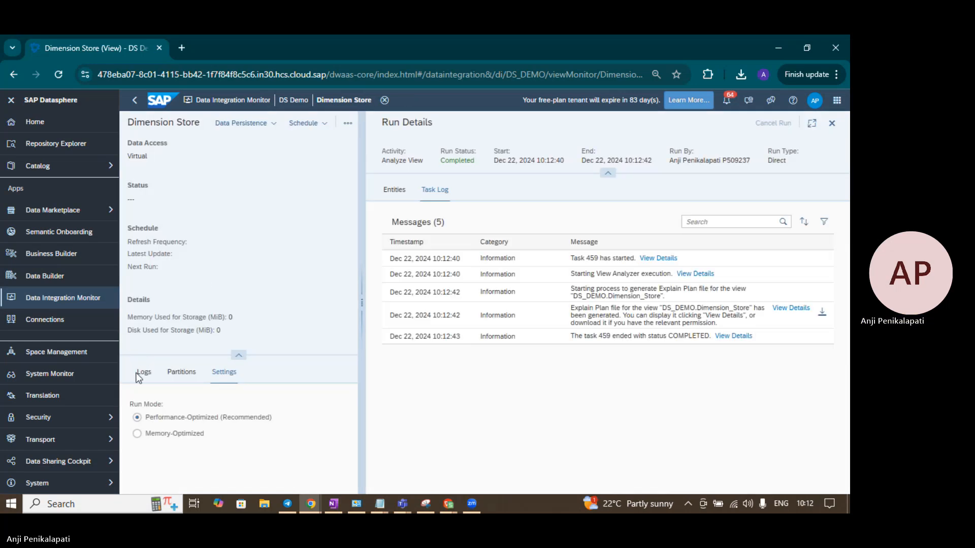
{"action": "left_click", "coordinate": [138, 373]}
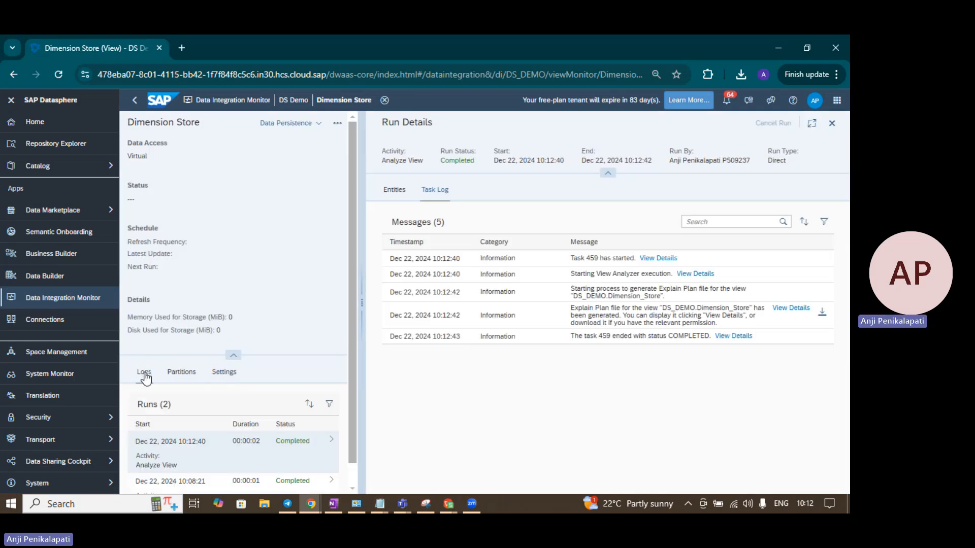
{"action": "scroll", "coordinate": [221, 338], "scroll_direction": "down", "scroll_amount": 1}
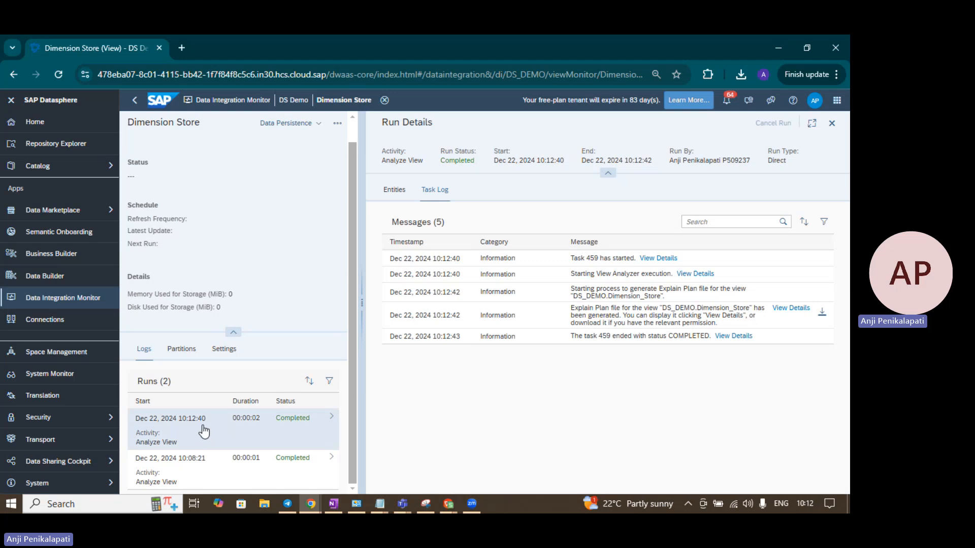
Compare the entities and task log messages of the 10:12:40 and 10:08:21 Analyze View runs
{"action": "left_click", "coordinate": [287, 428]}
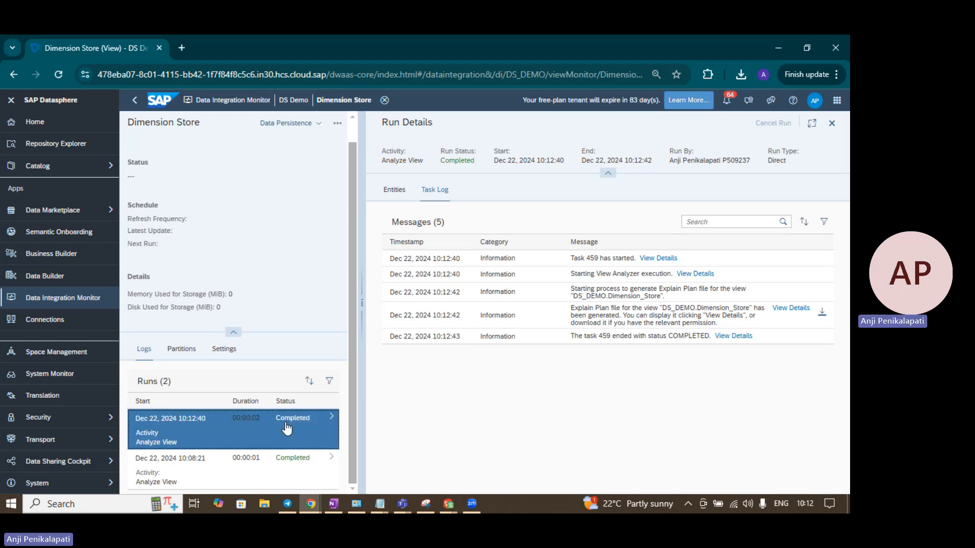
{"action": "left_click", "coordinate": [268, 478]}
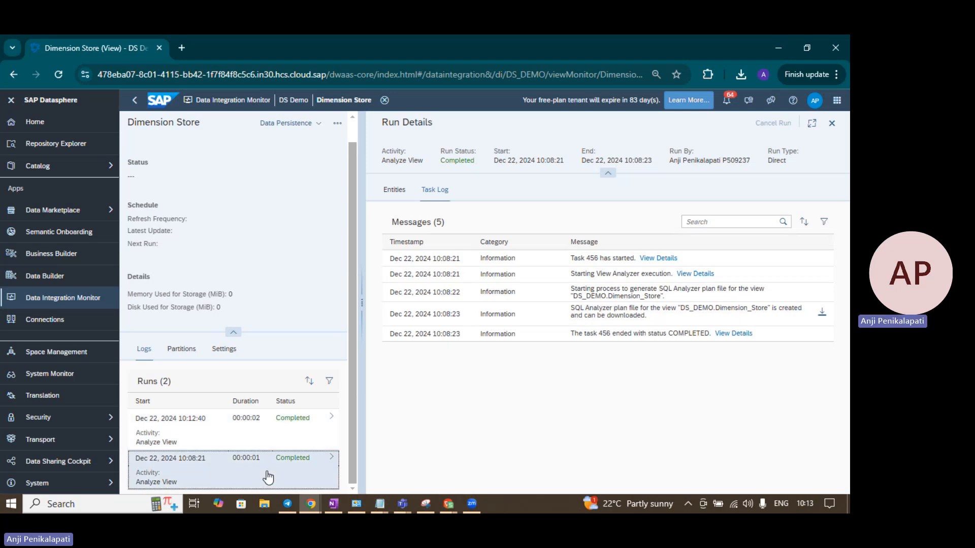
{"action": "left_click", "coordinate": [402, 190]}
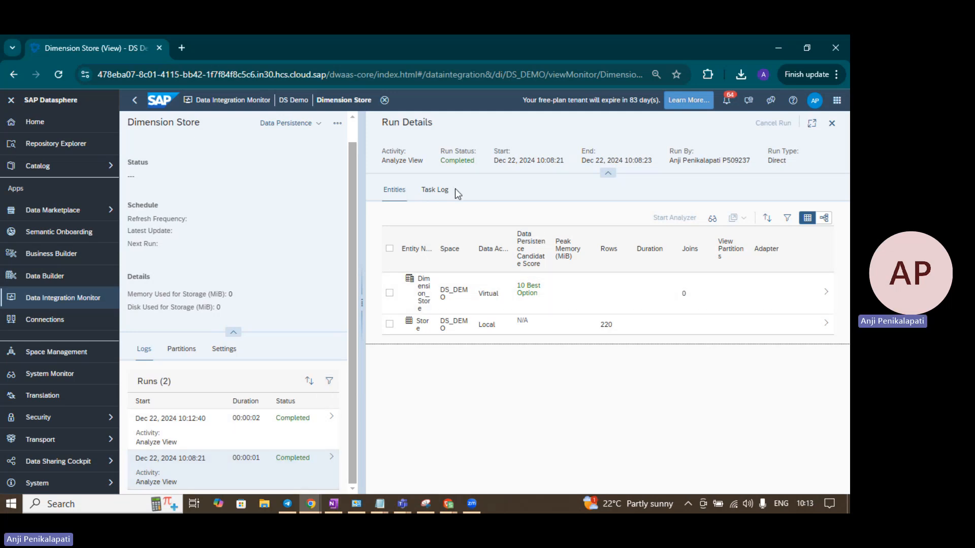
{"action": "left_click", "coordinate": [314, 425]}
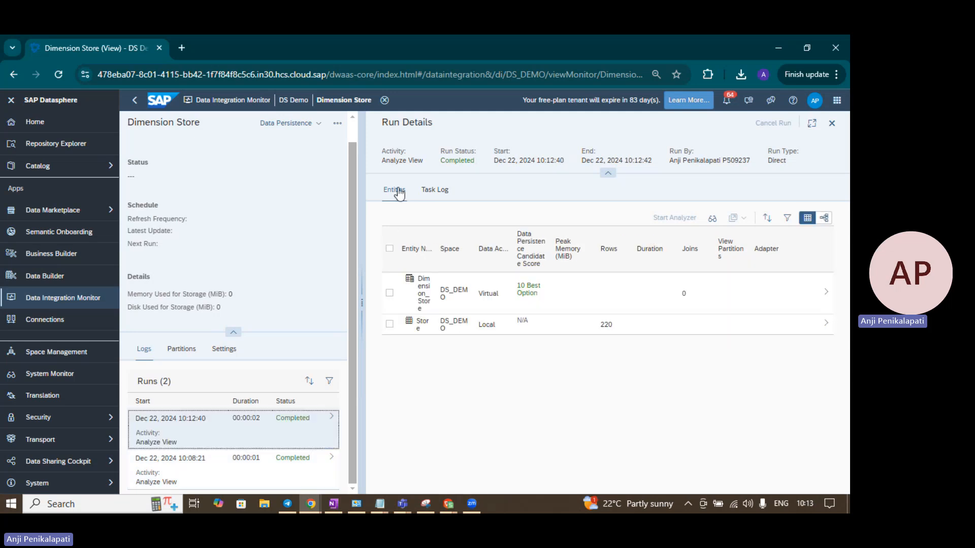
{"action": "left_click", "coordinate": [431, 191]}
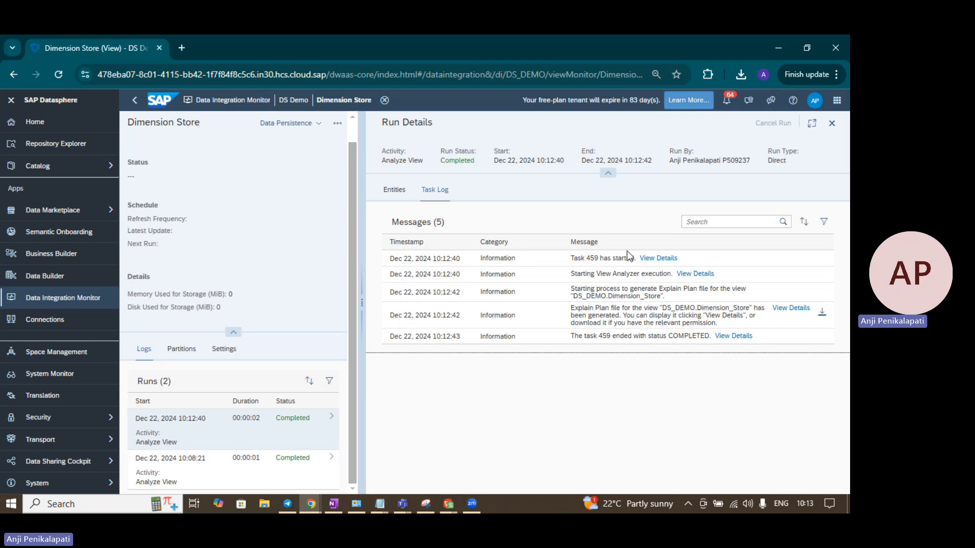
{"action": "left_click", "coordinate": [316, 476]}
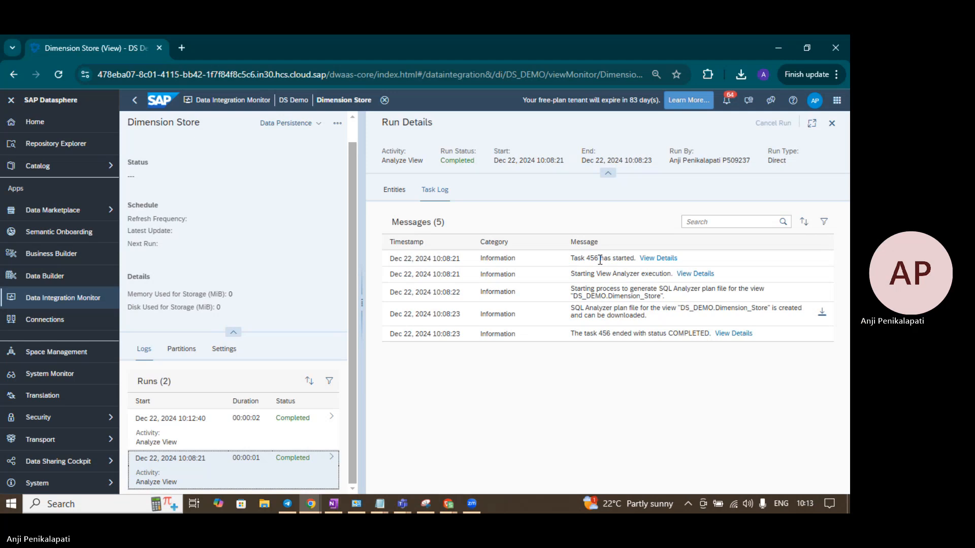
{"action": "left_click", "coordinate": [289, 440]}
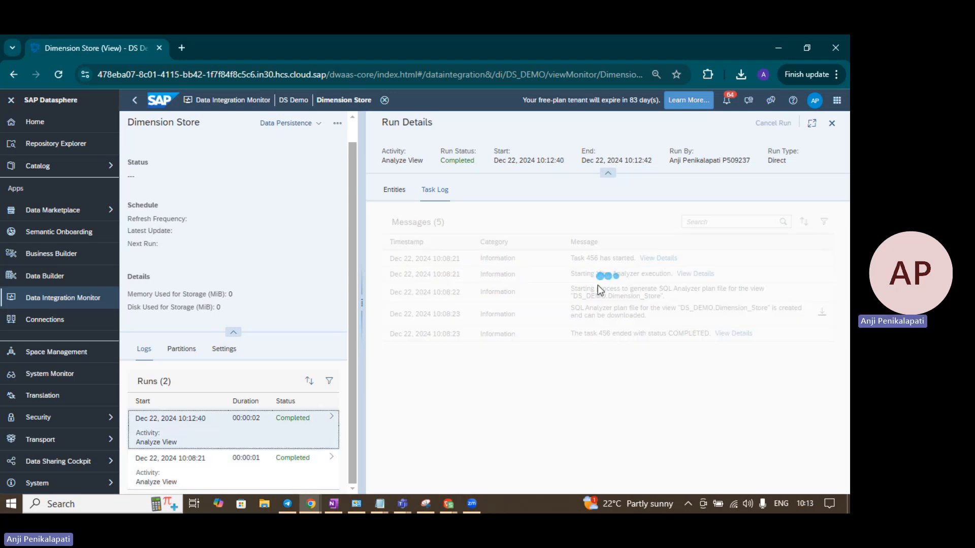
Review the View Analyzer information and messages for the Store table among the 10:12:40 run's entities, closing its findings when done
{"action": "left_click", "coordinate": [396, 192]}
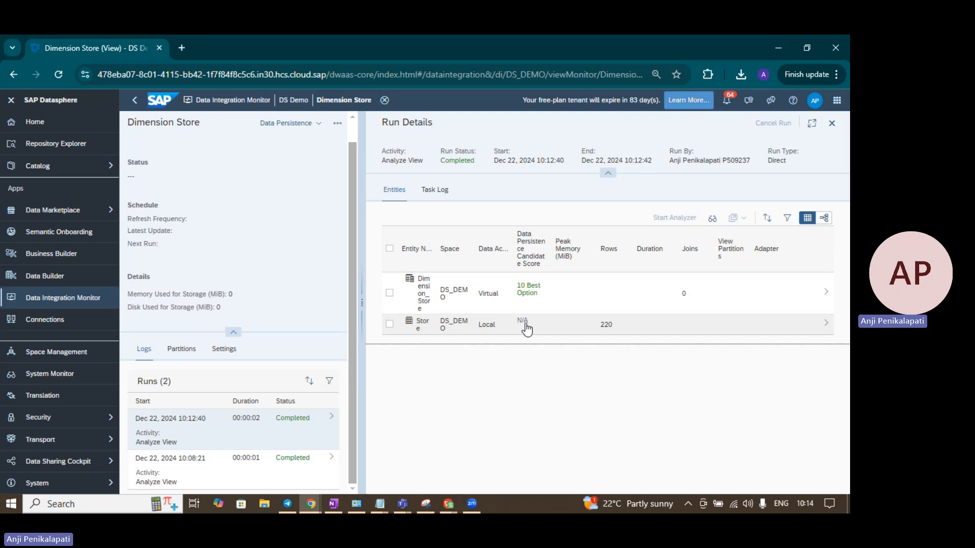
{"action": "left_click", "coordinate": [829, 327]}
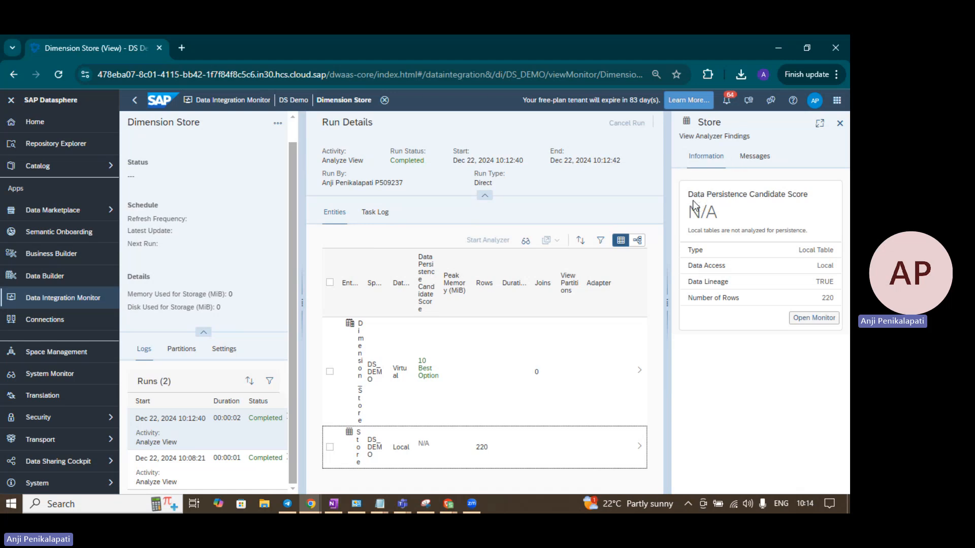
{"action": "left_click", "coordinate": [727, 217]}
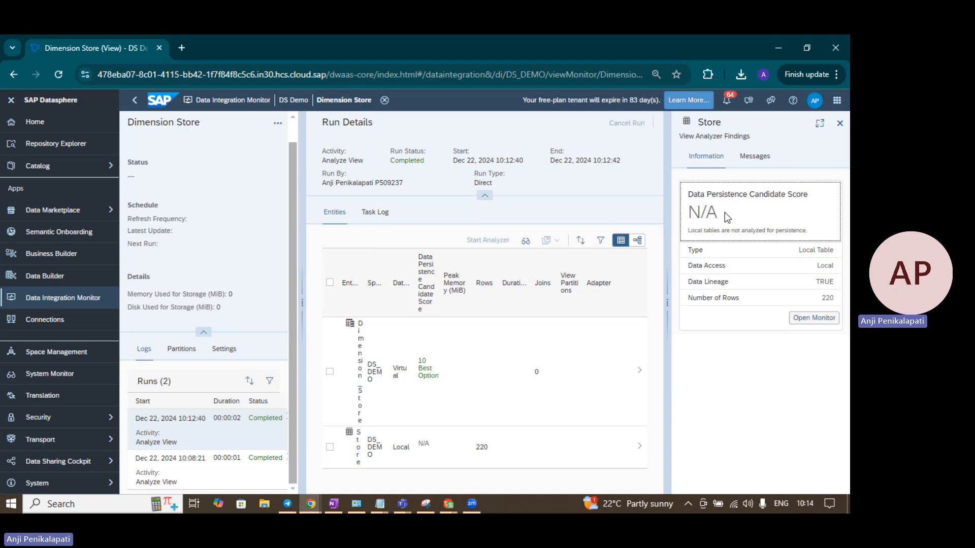
{"action": "left_click_drag", "start_coordinate": [728, 218], "coordinate": [686, 216]}
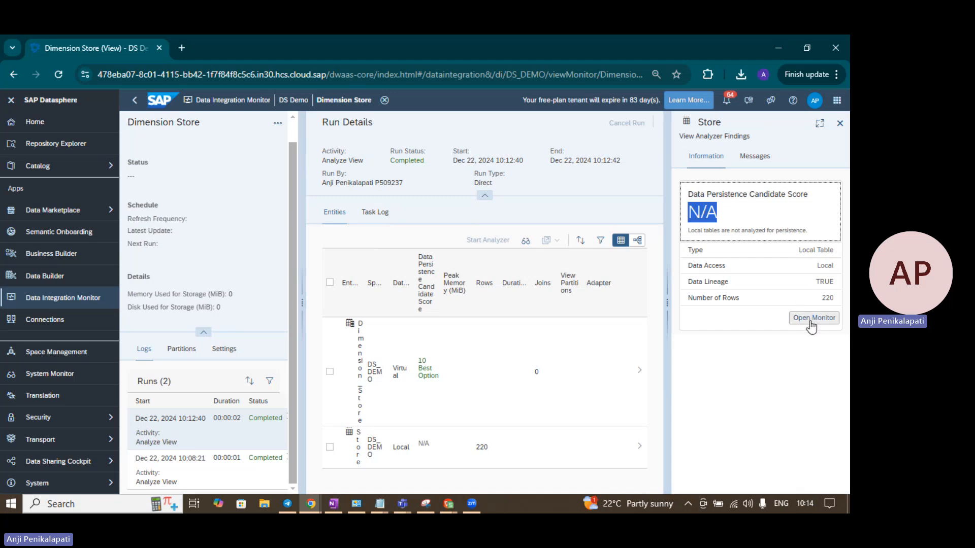
{"action": "left_click", "coordinate": [758, 159]}
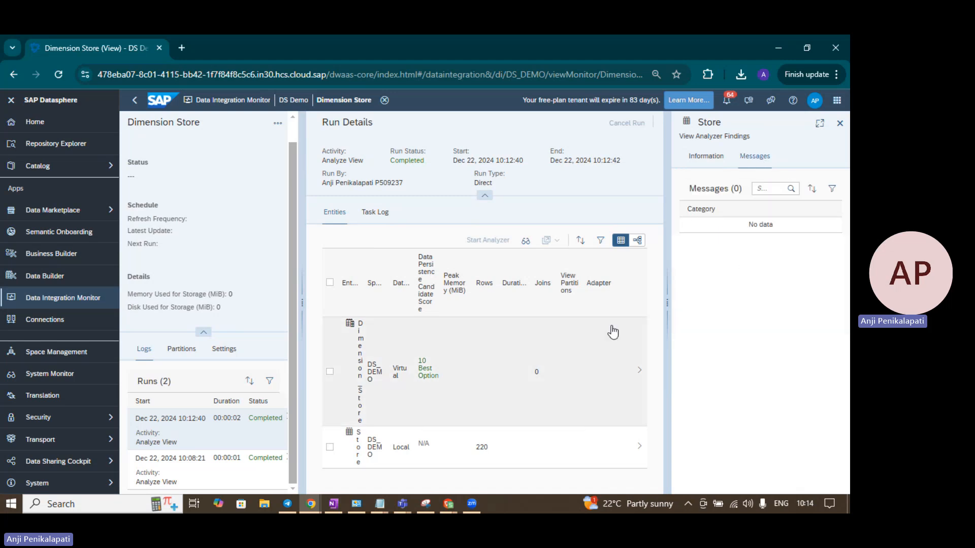
{"action": "left_click", "coordinate": [839, 123]}
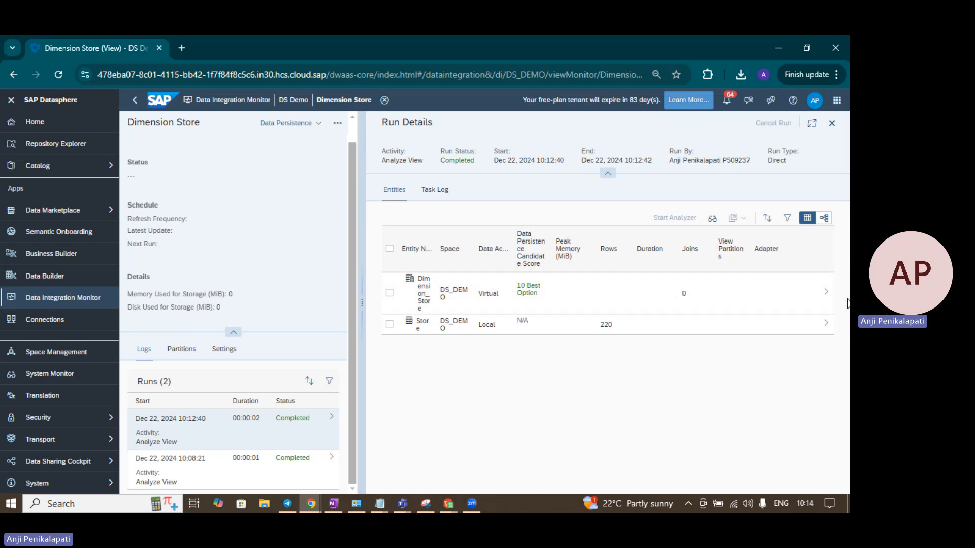
Open the View Analyzer findings for the Dimension_Store entity in full screen and examine their messages and persistence information
{"action": "left_click", "coordinate": [828, 295]}
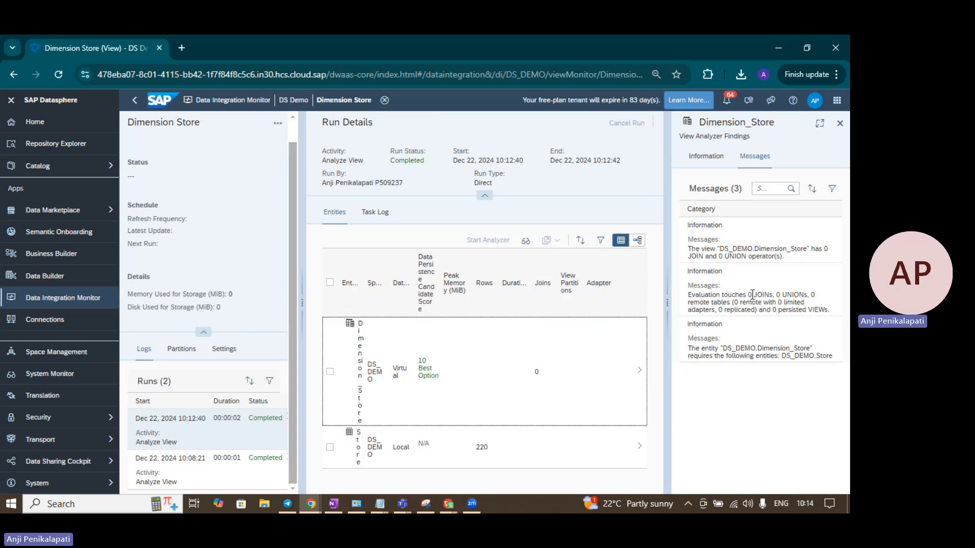
{"action": "left_click", "coordinate": [819, 127]}
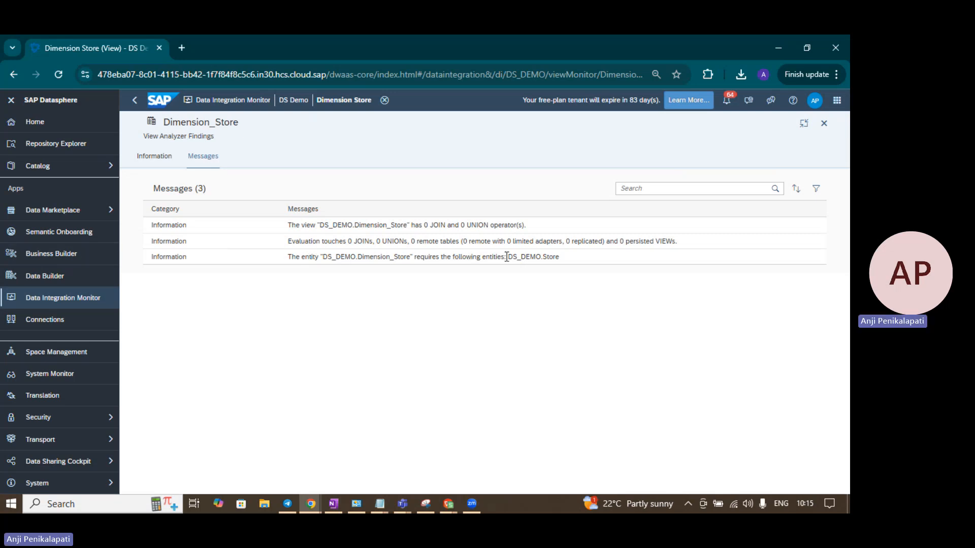
{"action": "left_click_drag", "start_coordinate": [507, 256], "coordinate": [564, 257]}
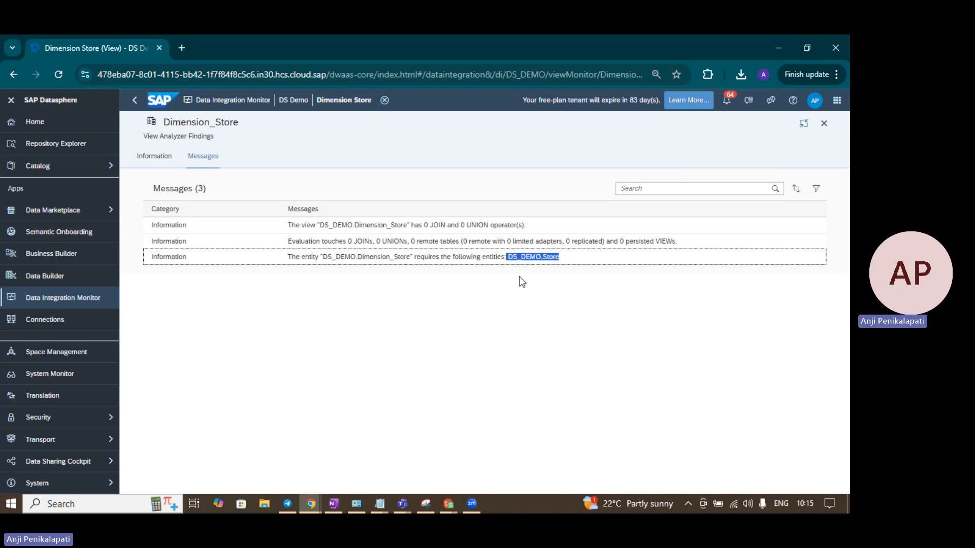
{"action": "left_click", "coordinate": [147, 162]}
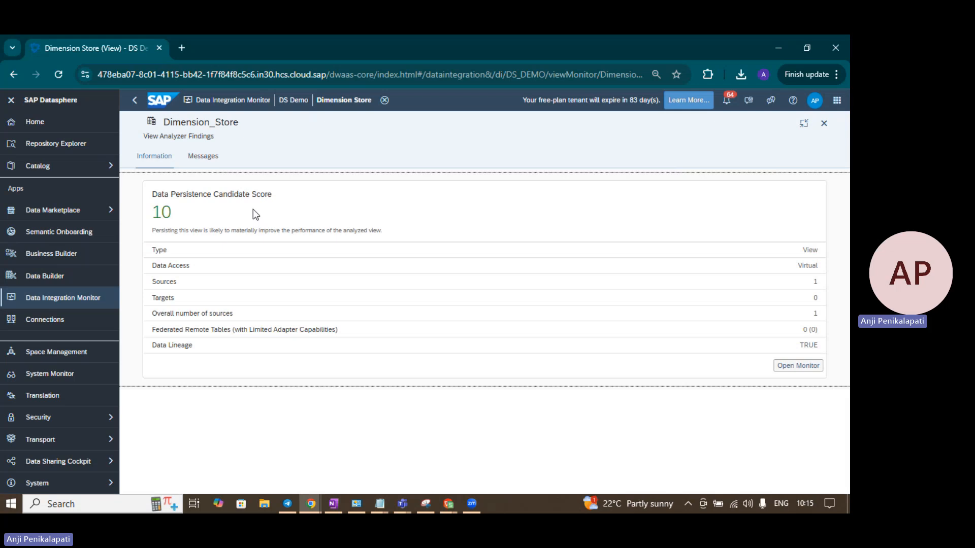
{"action": "mouse_move", "coordinate": [164, 203]}
{"action": "left_click", "coordinate": [201, 257]}
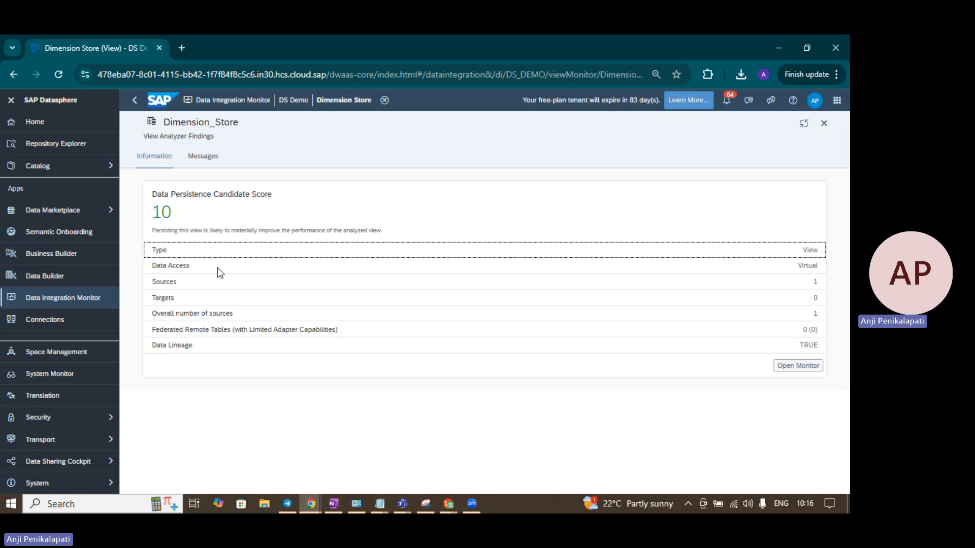
Examine the Dimension_Store findings row by row, from data access and sources to data lineage and its monitor link, closing the findings when done
{"action": "left_click", "coordinate": [218, 269]}
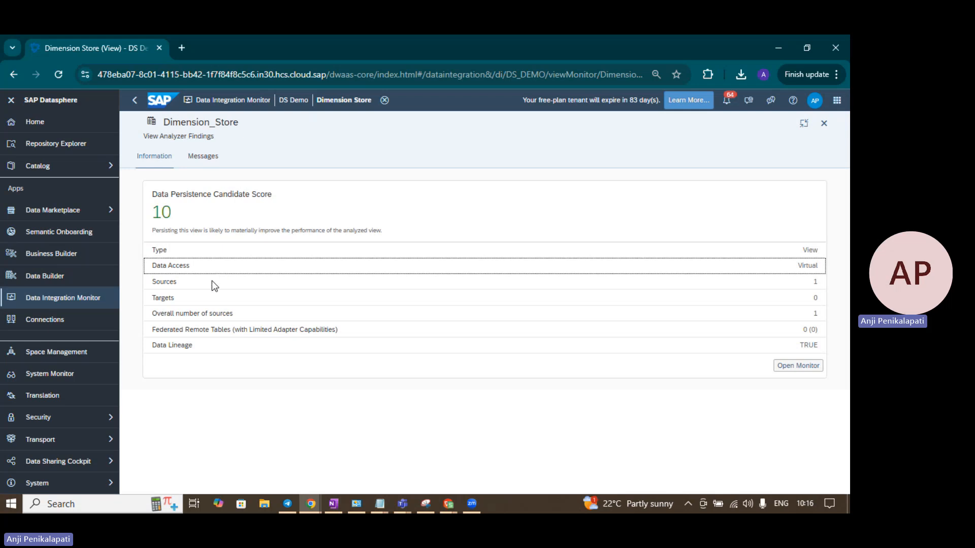
{"action": "left_click", "coordinate": [201, 288]}
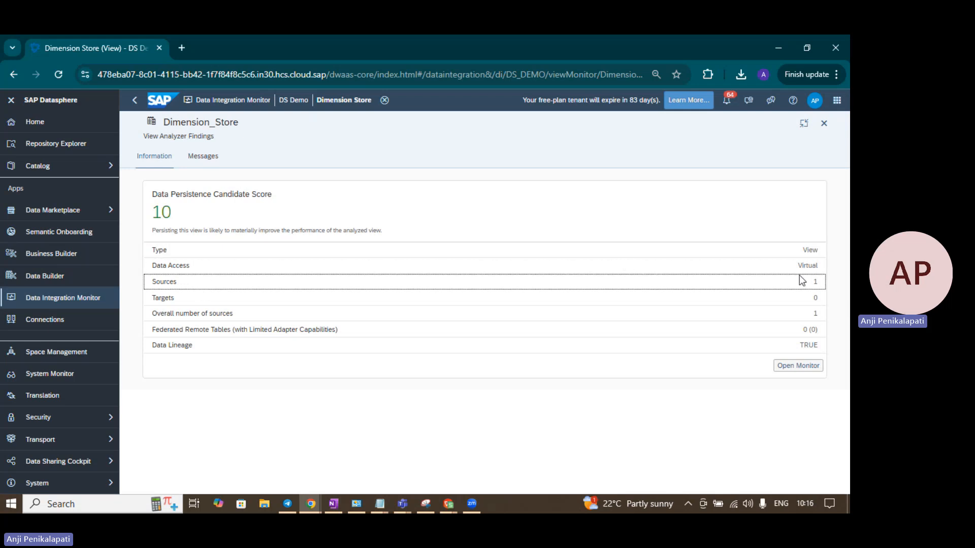
{"action": "left_click", "coordinate": [668, 303]}
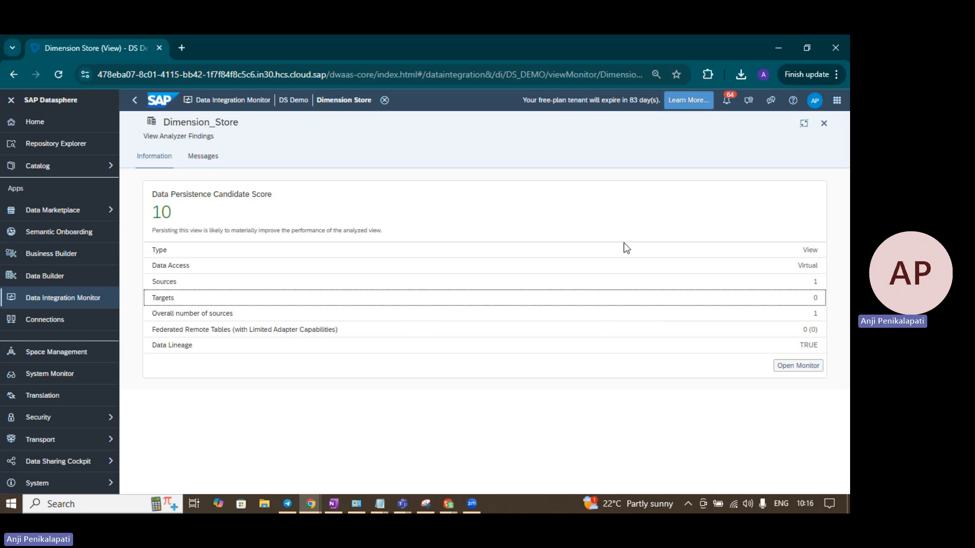
{"action": "left_click", "coordinate": [253, 316]}
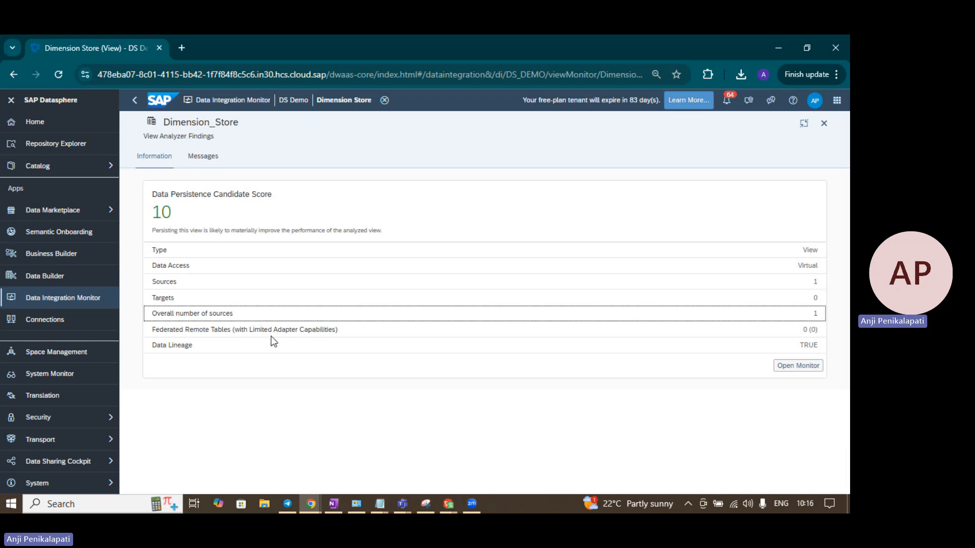
{"action": "left_click", "coordinate": [264, 336]}
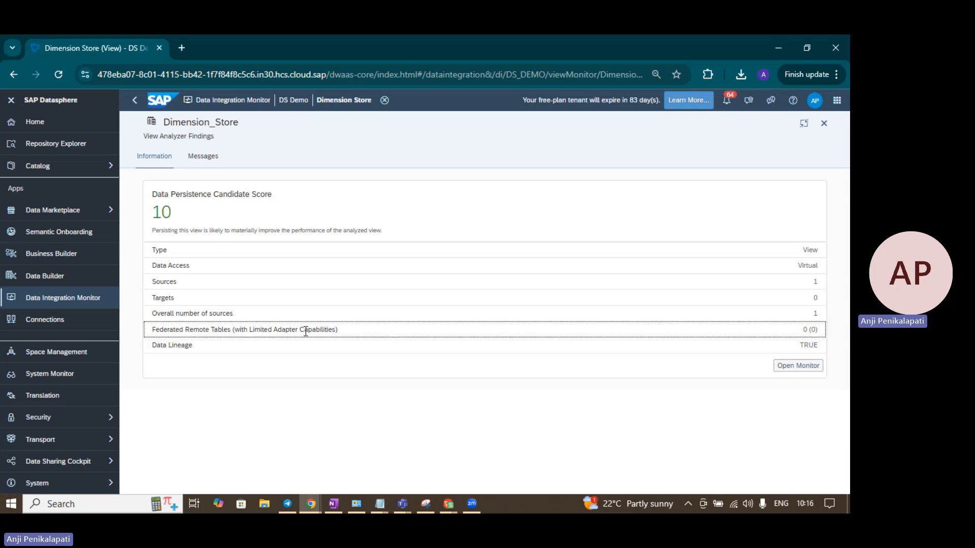
{"action": "left_click", "coordinate": [349, 349]}
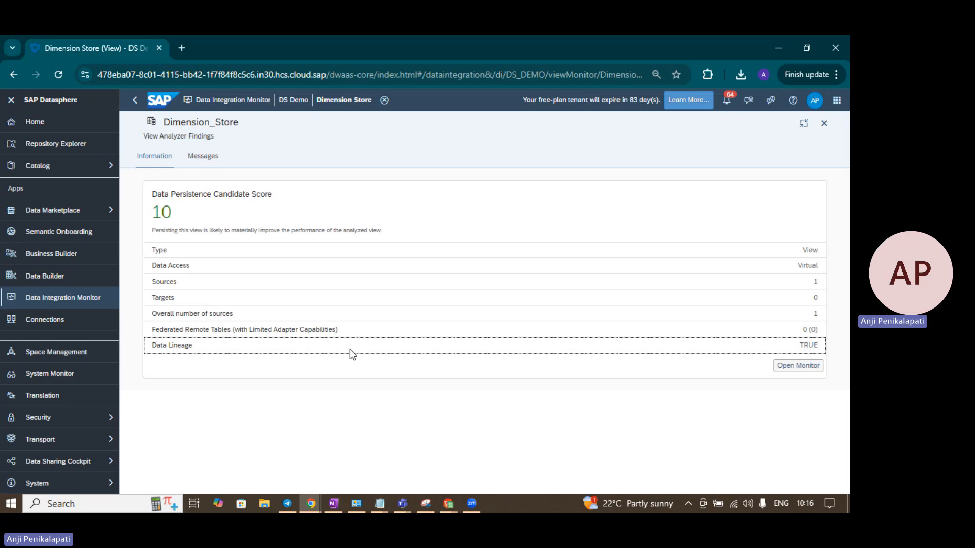
{"action": "left_click", "coordinate": [798, 366]}
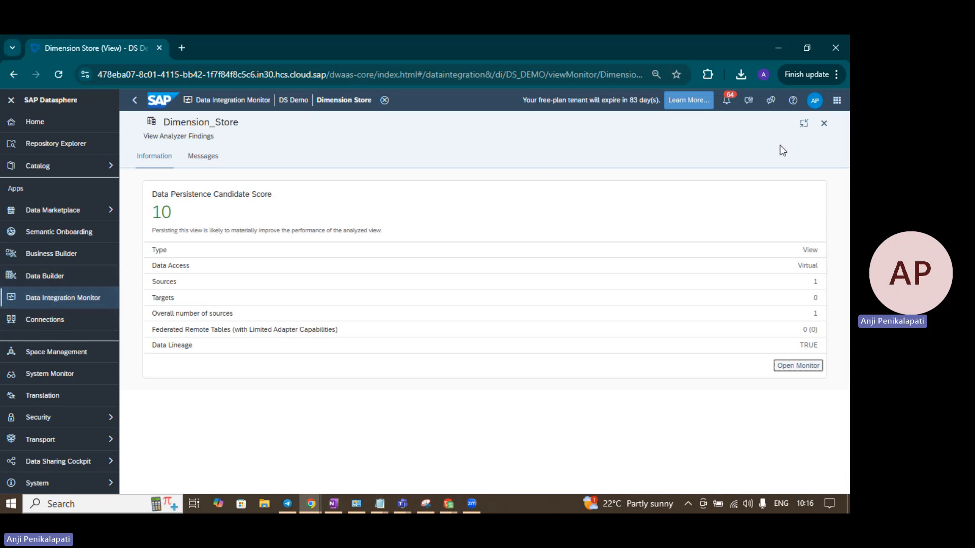
{"action": "left_click", "coordinate": [820, 127]}
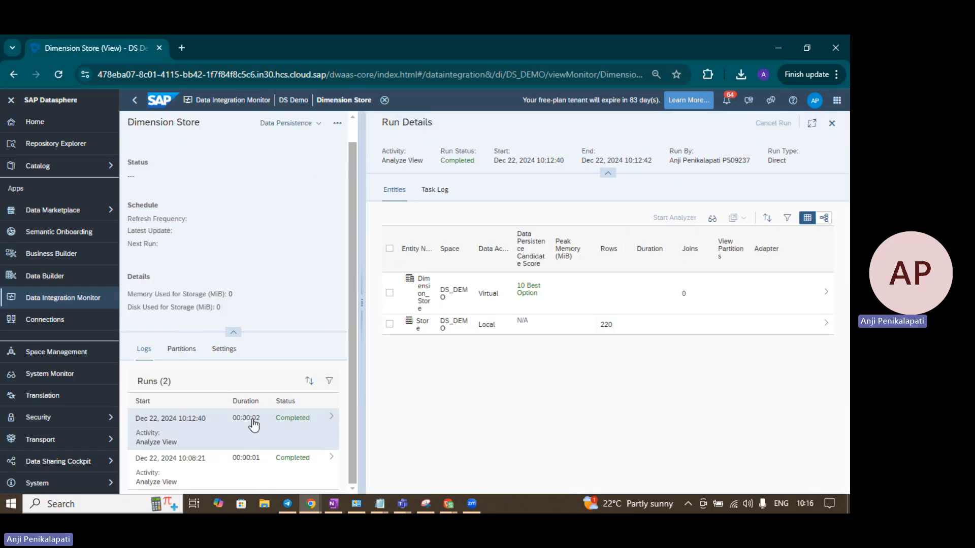
Check the view's partitions and settings, switching the run mode to Memory-Optimized and back to Performance-Optimized (Recommended)
{"action": "left_click", "coordinate": [180, 350]}
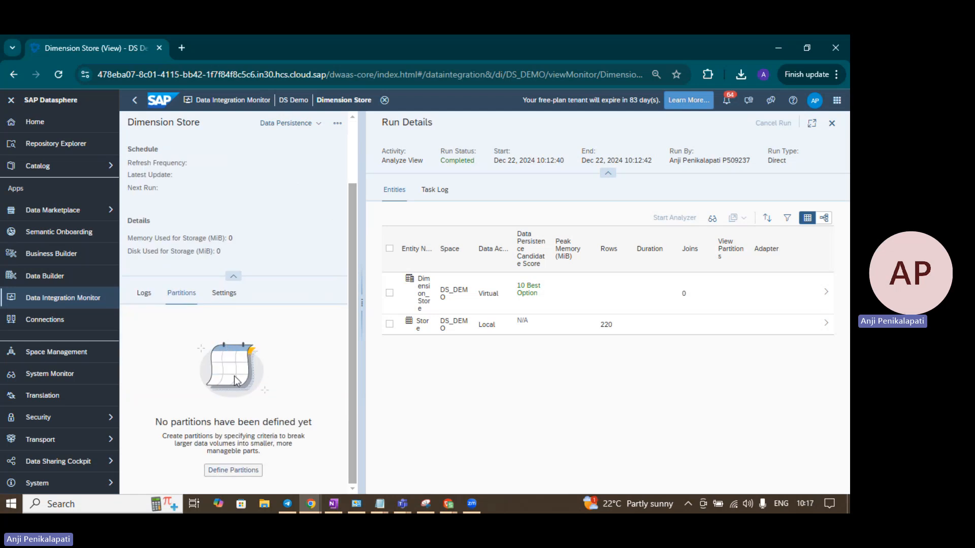
{"action": "left_click", "coordinate": [226, 300]}
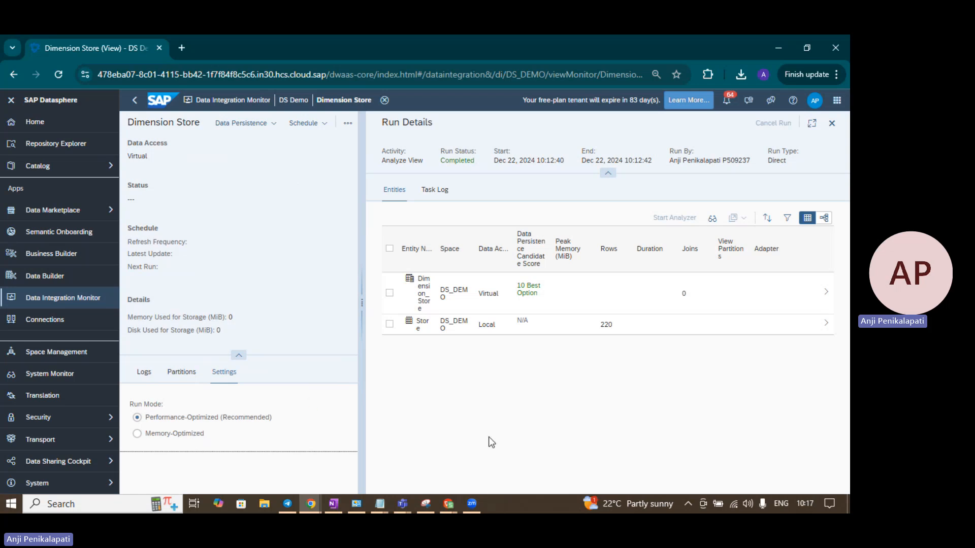
{"action": "left_click", "coordinate": [168, 435]}
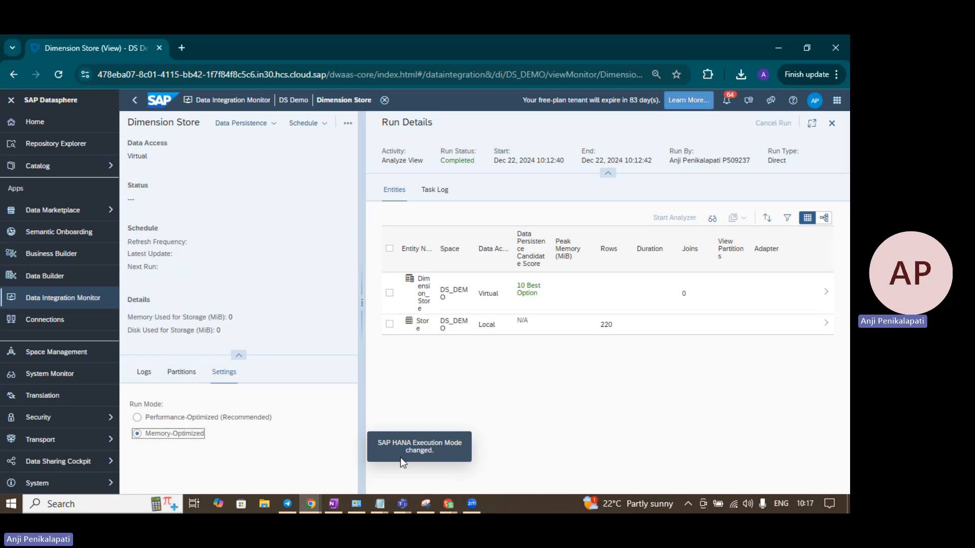
{"action": "left_click", "coordinate": [174, 419]}
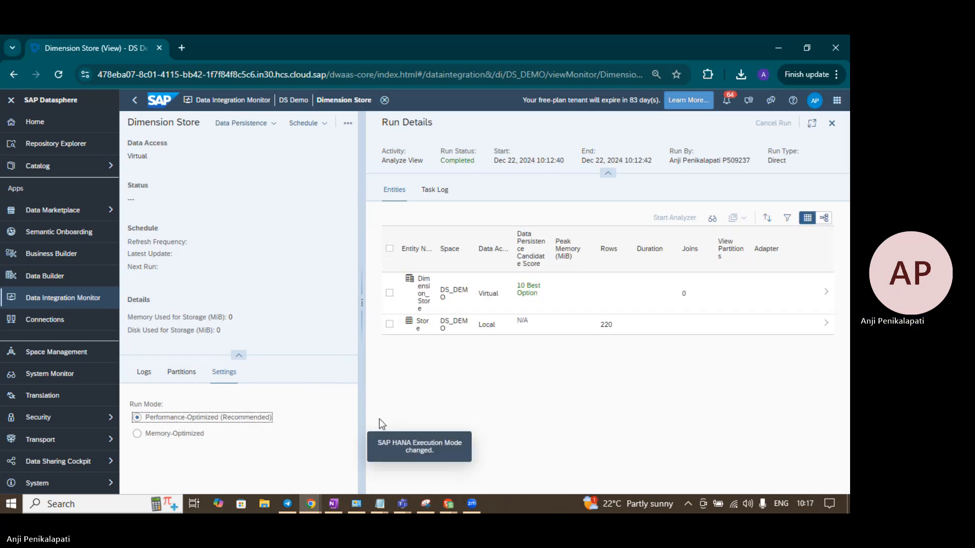
{"action": "left_click", "coordinate": [181, 434]}
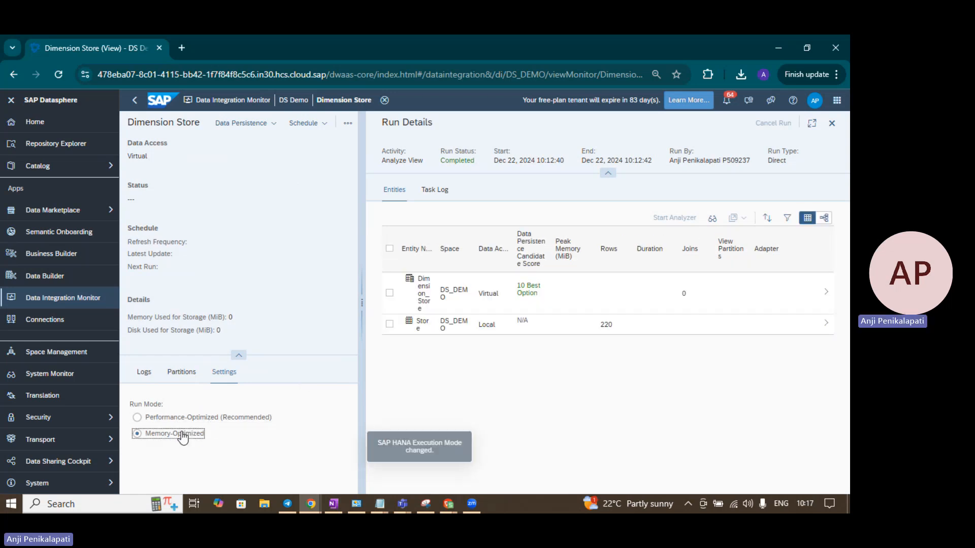
{"action": "left_click", "coordinate": [192, 418]}
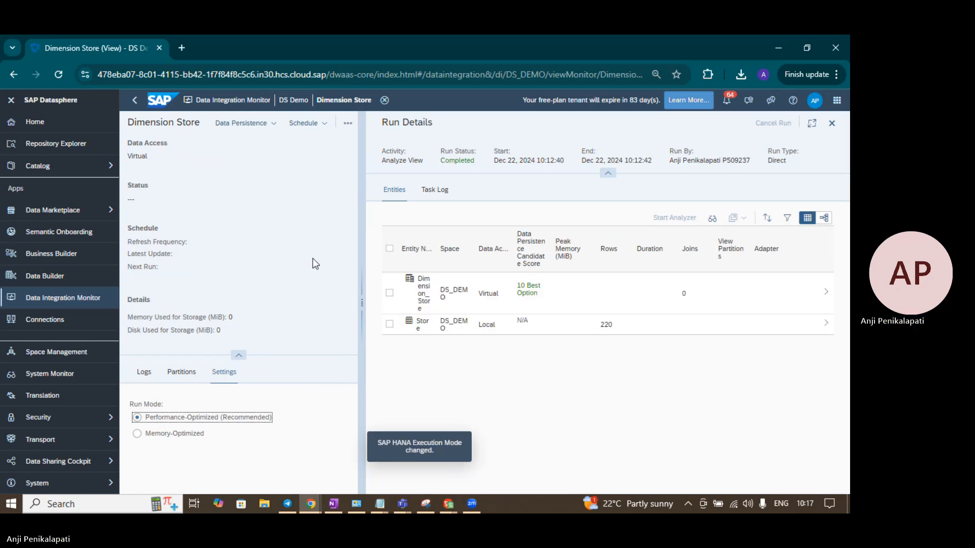
Open the Dimension Store view in the Data Builder and review its data persistence and schedule options
{"action": "left_click", "coordinate": [347, 124]}
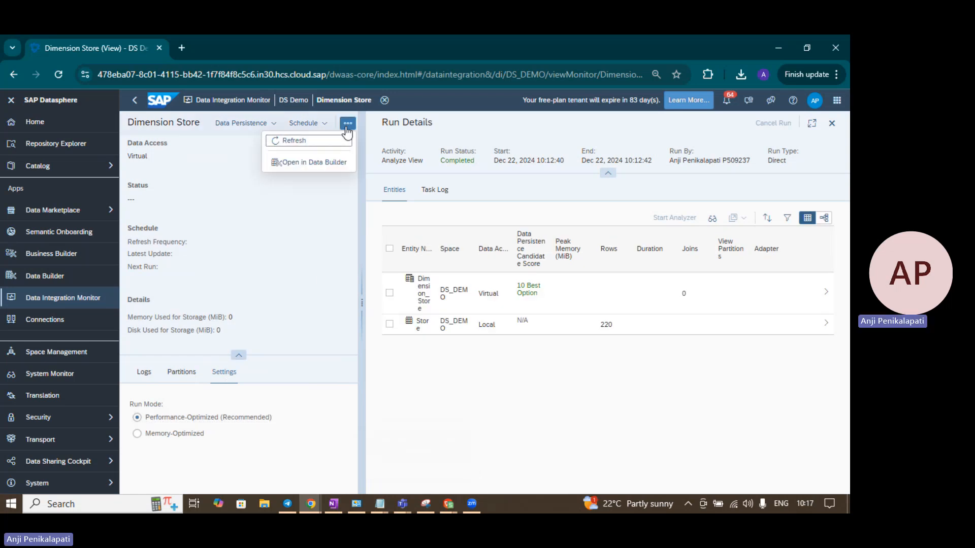
{"action": "left_click", "coordinate": [320, 166]}
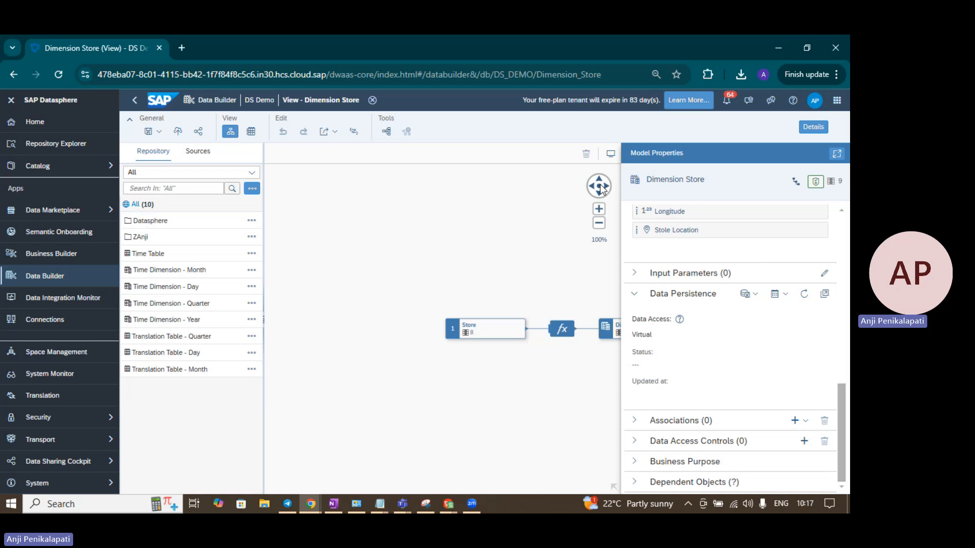
{"action": "left_click", "coordinate": [602, 187]}
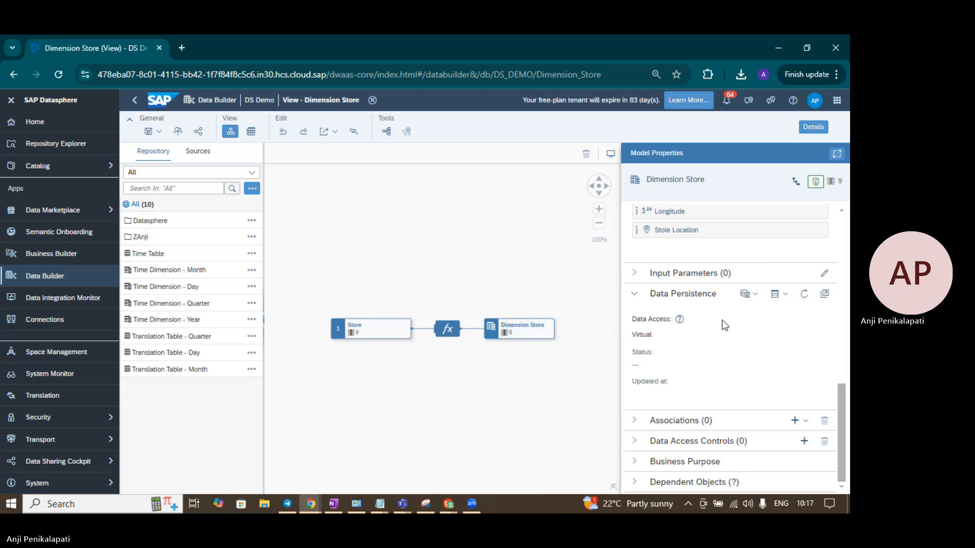
{"action": "left_click", "coordinate": [748, 294]}
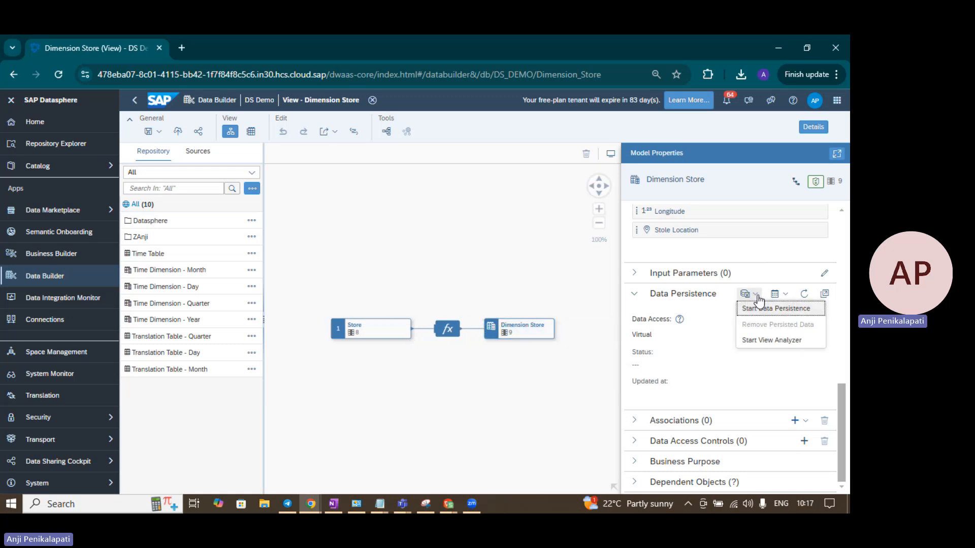
{"action": "left_click", "coordinate": [787, 297]}
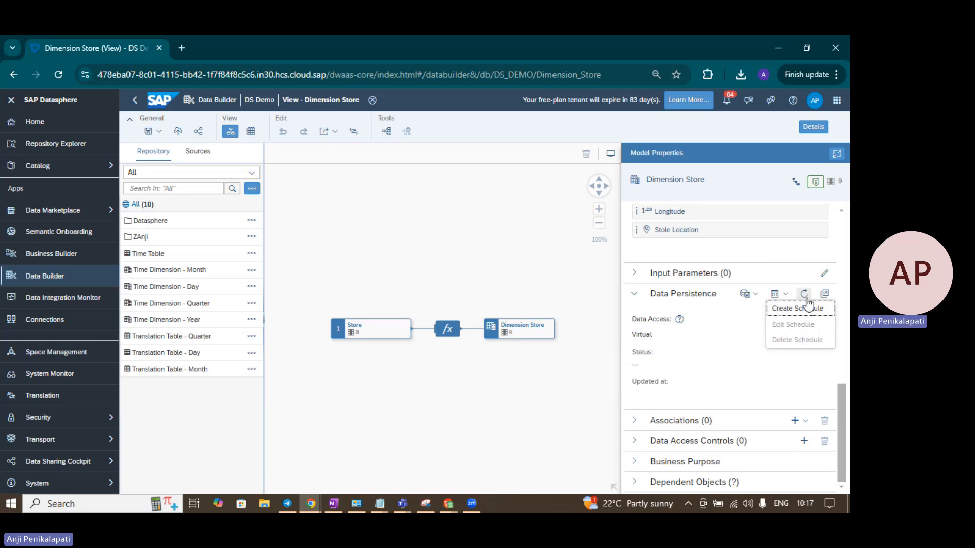
{"action": "left_click", "coordinate": [597, 283]}
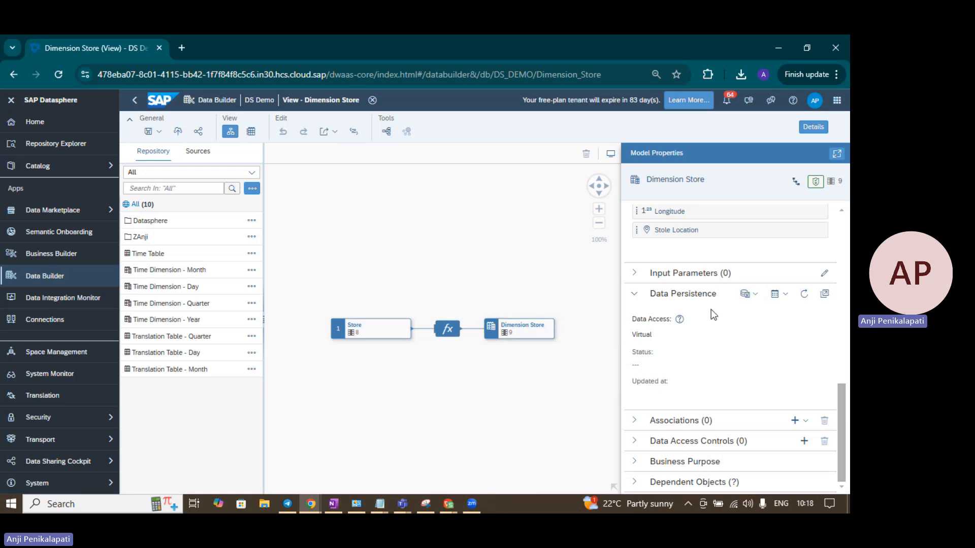
Start data persistence for the Dimension Store view and confirm the action
{"action": "left_click", "coordinate": [757, 297]}
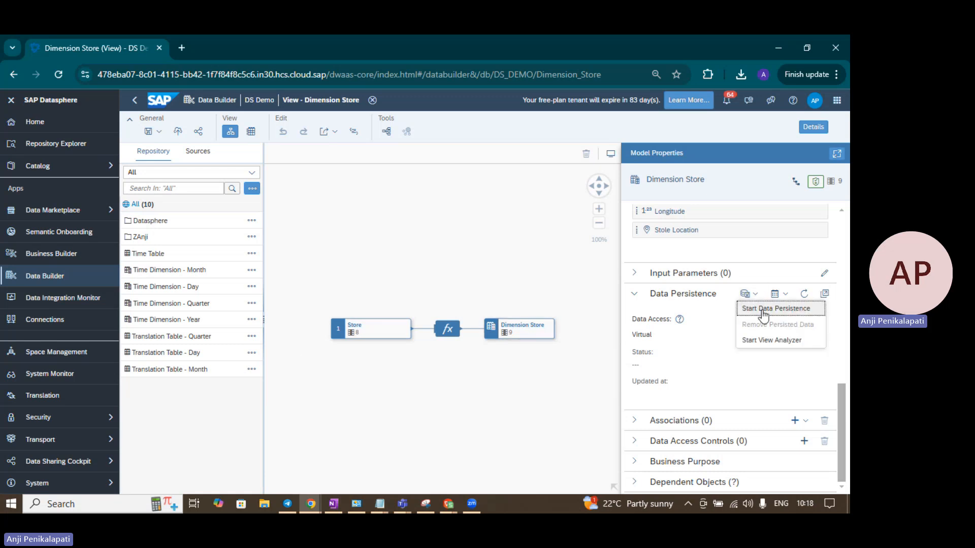
{"action": "left_click", "coordinate": [763, 310]}
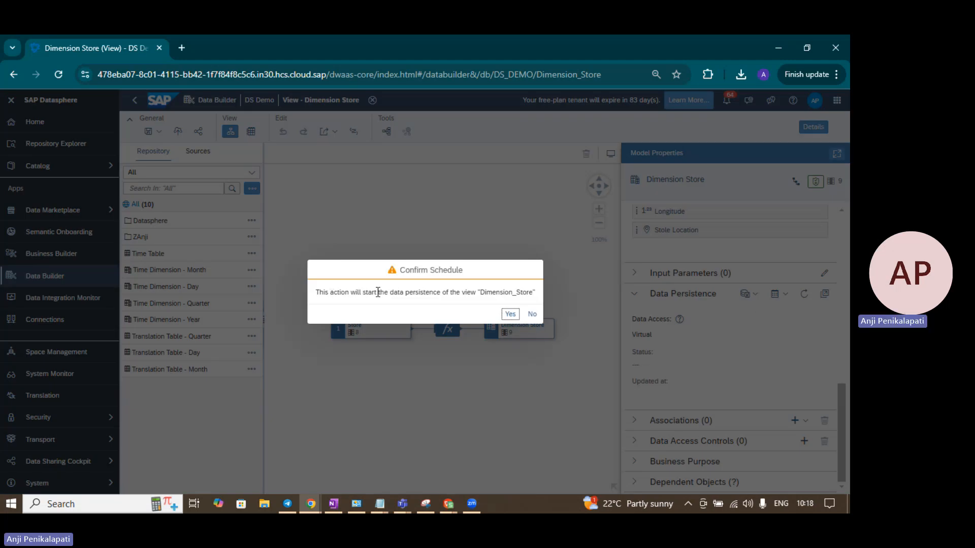
{"action": "left_click", "coordinate": [511, 314]}
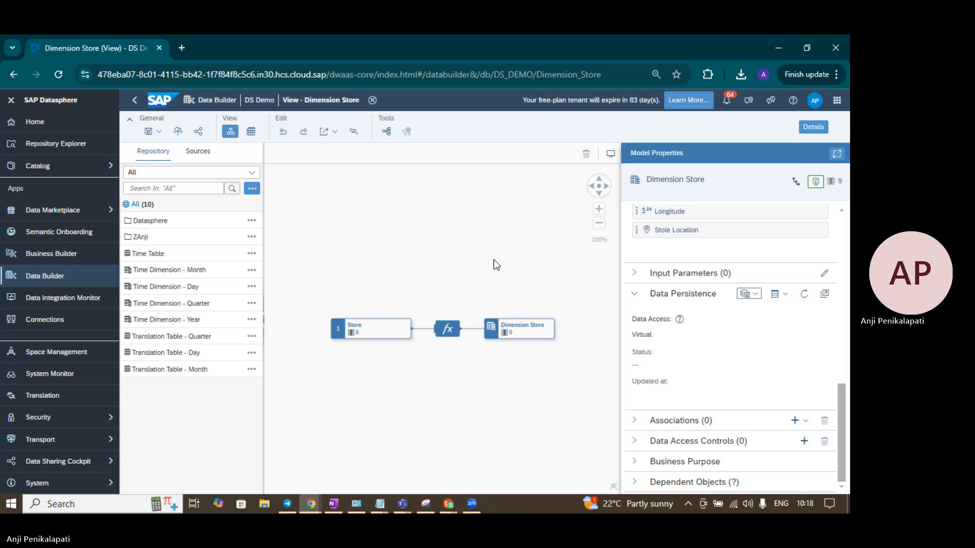
Open Dimension Store in the Data Integration Monitor and review its persistence status, run logs and the 10:18:22 Persist run
{"action": "left_click", "coordinate": [824, 295]}
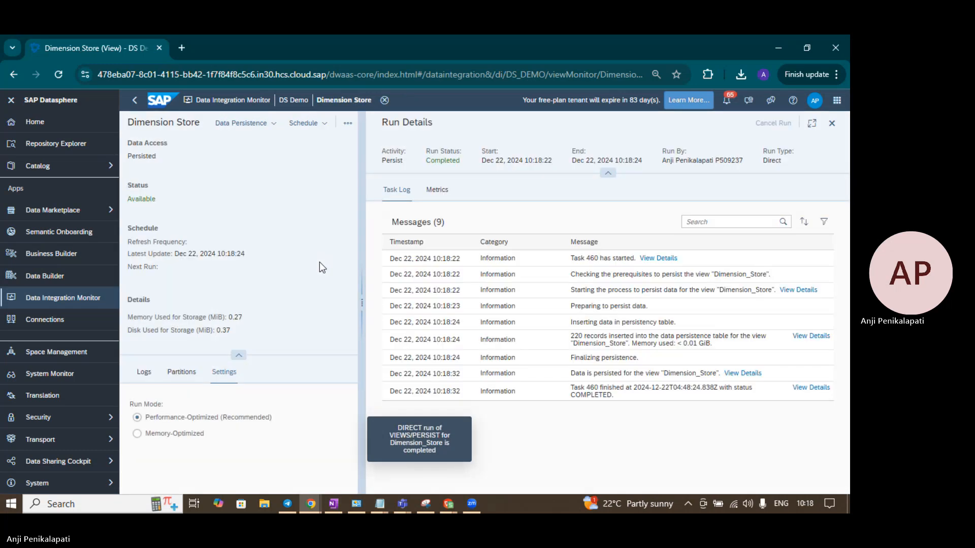
{"action": "left_click", "coordinate": [143, 371]}
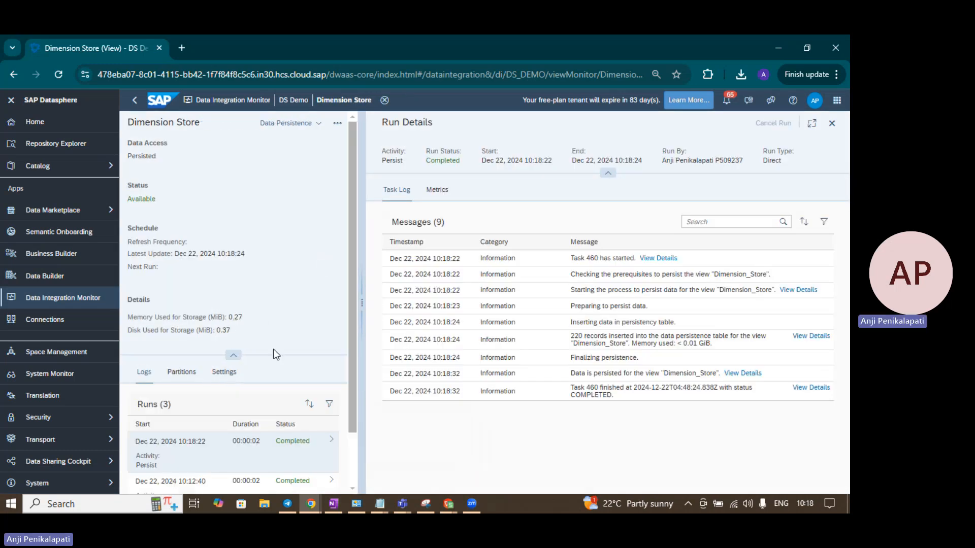
{"action": "scroll", "coordinate": [273, 349], "scroll_direction": "down", "scroll_amount": 2}
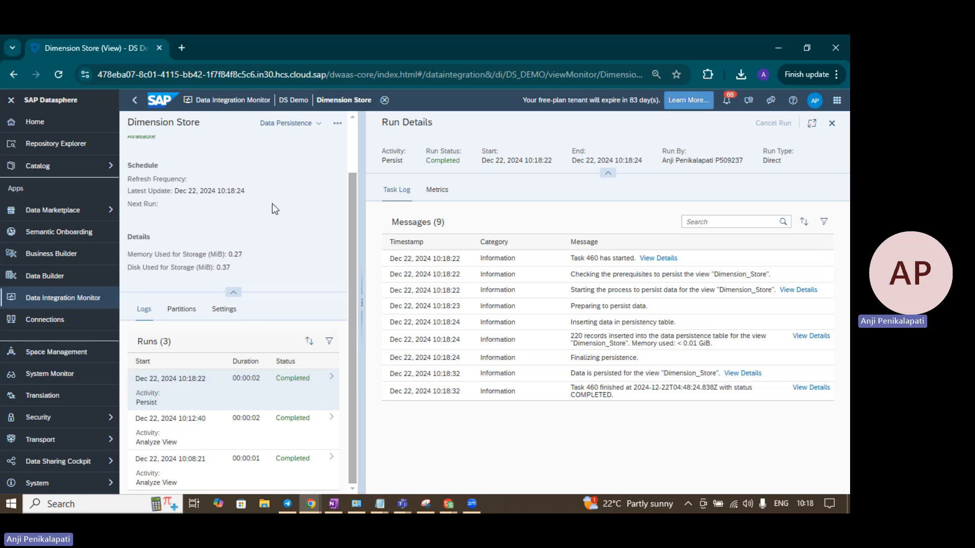
{"action": "scroll", "coordinate": [282, 254], "scroll_direction": "up", "scroll_amount": 2}
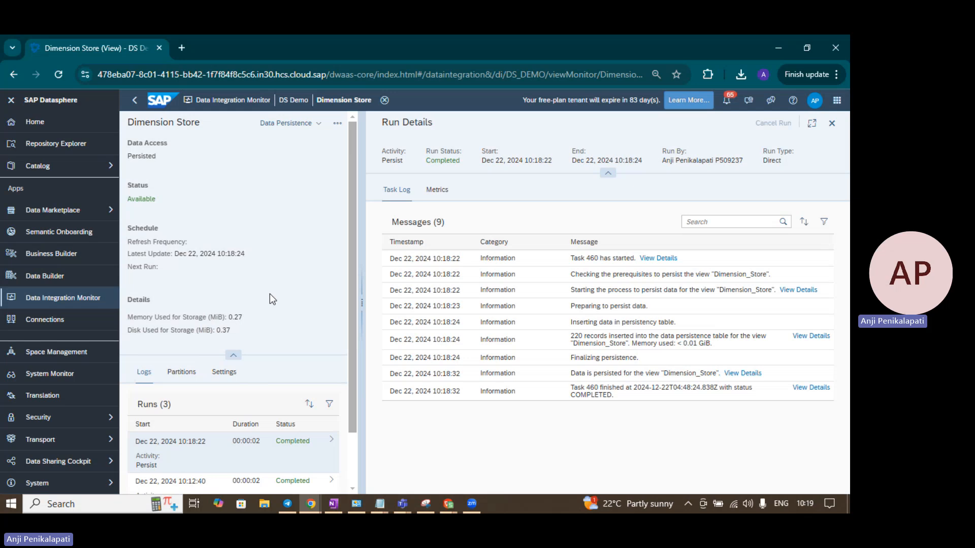
{"action": "scroll", "coordinate": [285, 313], "scroll_direction": "down", "scroll_amount": 2}
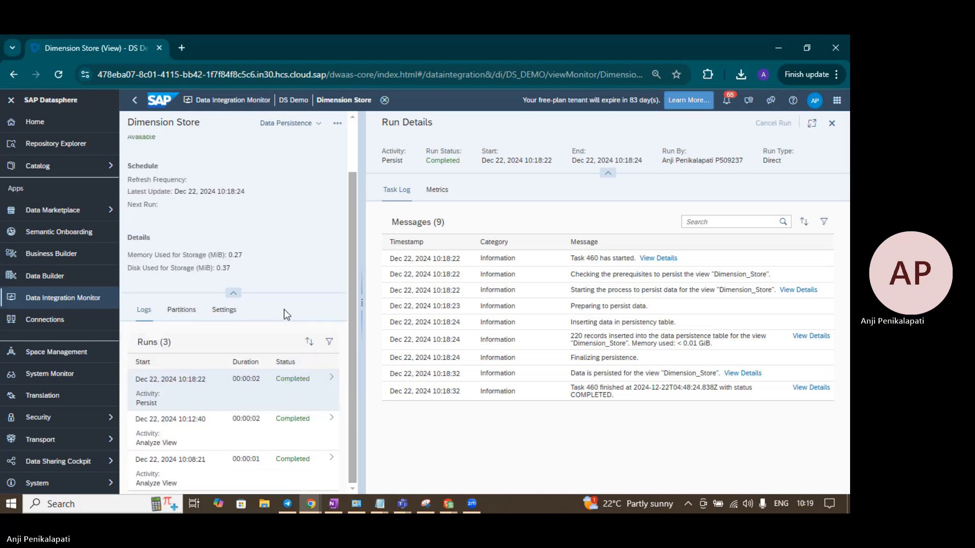
{"action": "left_click", "coordinate": [219, 395]}
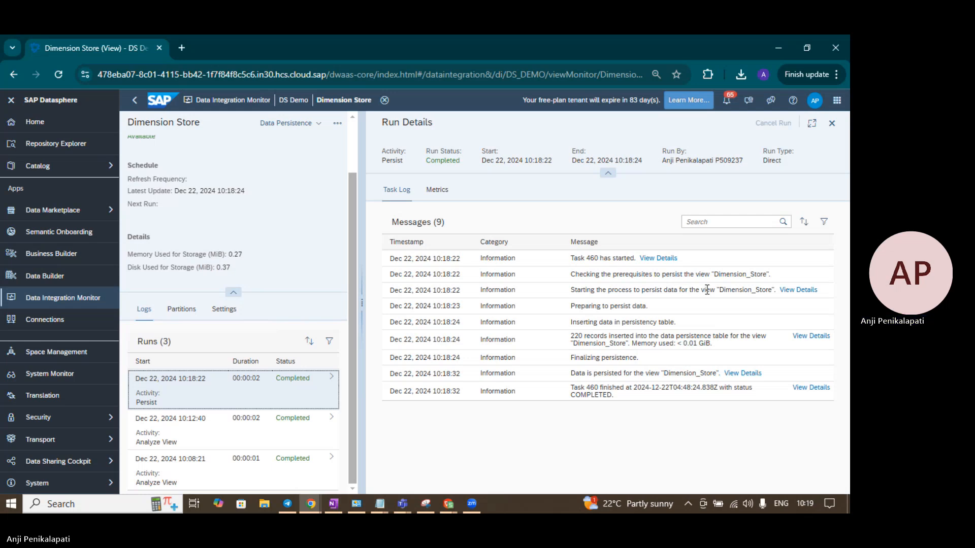
Review the Persist run's message details for the process start settings and the INSERT statement targeting "Dimension_Store_$PT1"
{"action": "left_click", "coordinate": [792, 295]}
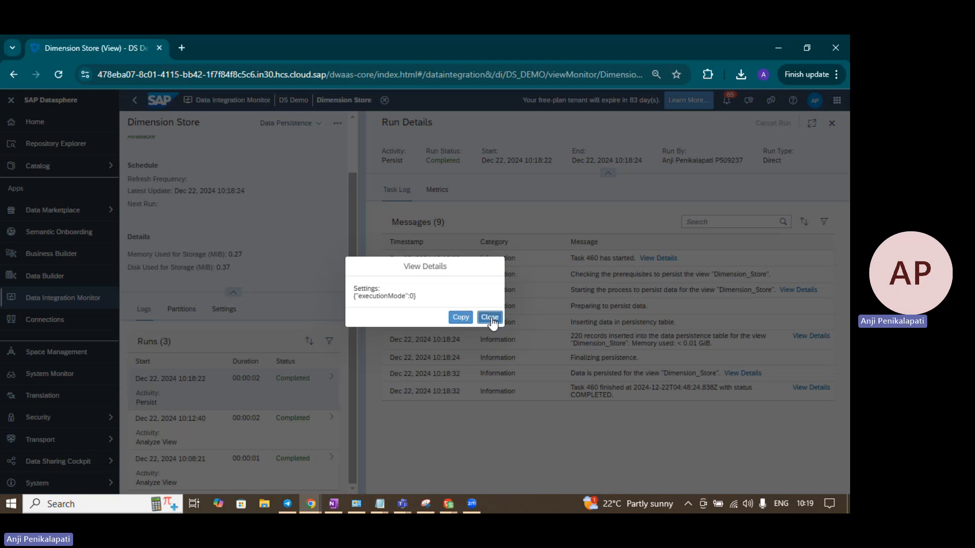
{"action": "left_click", "coordinate": [490, 318]}
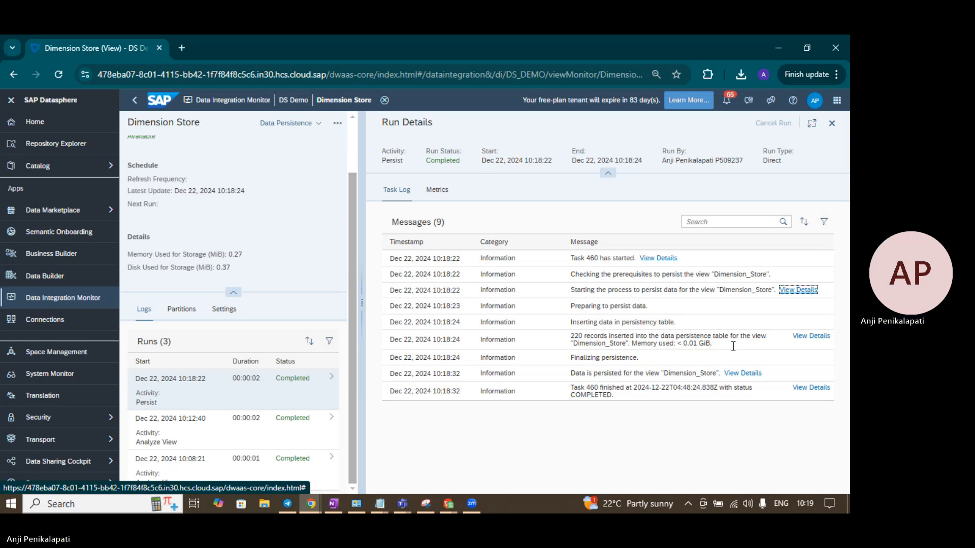
{"action": "left_click", "coordinate": [811, 336]}
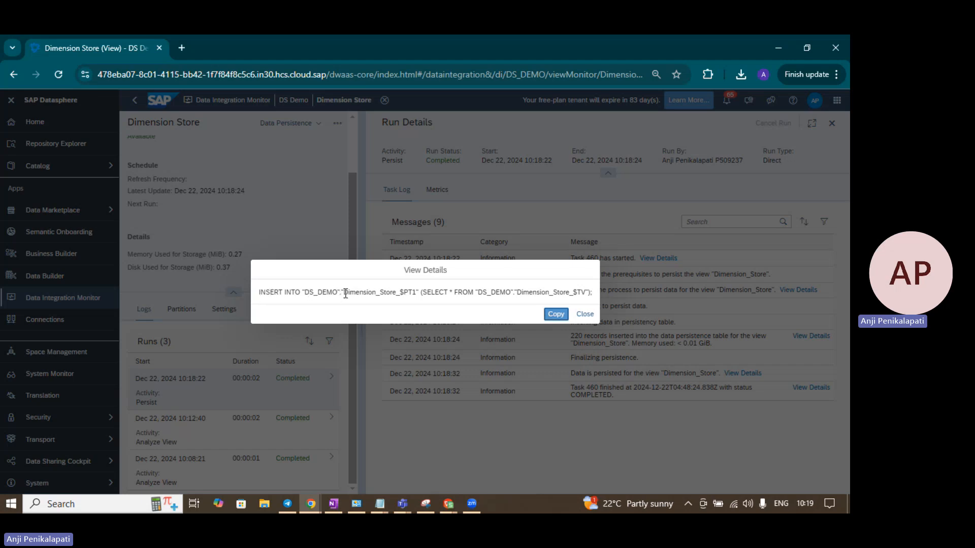
{"action": "left_click_drag", "start_coordinate": [345, 293], "coordinate": [418, 296]}
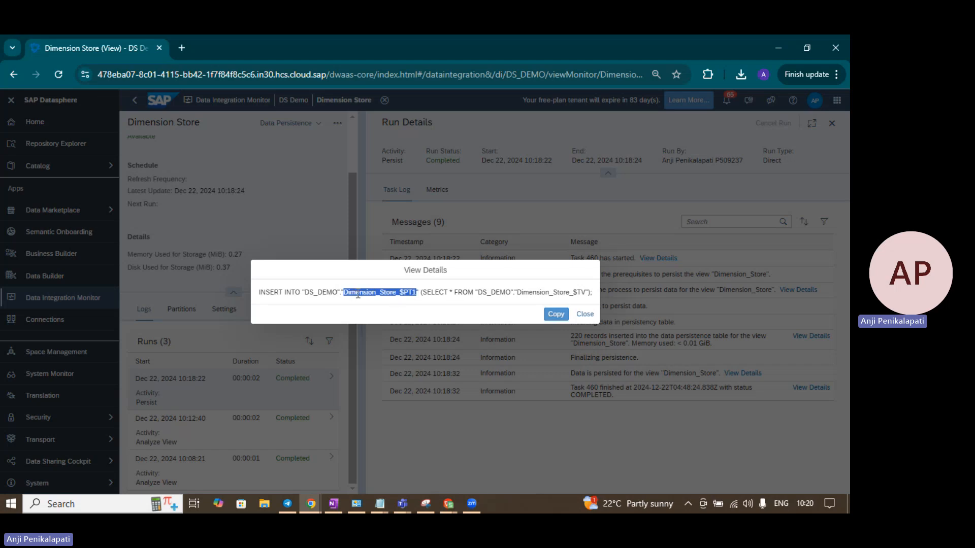
{"action": "left_click", "coordinate": [425, 294]}
{"action": "left_click_drag", "start_coordinate": [424, 294], "coordinate": [591, 291]}
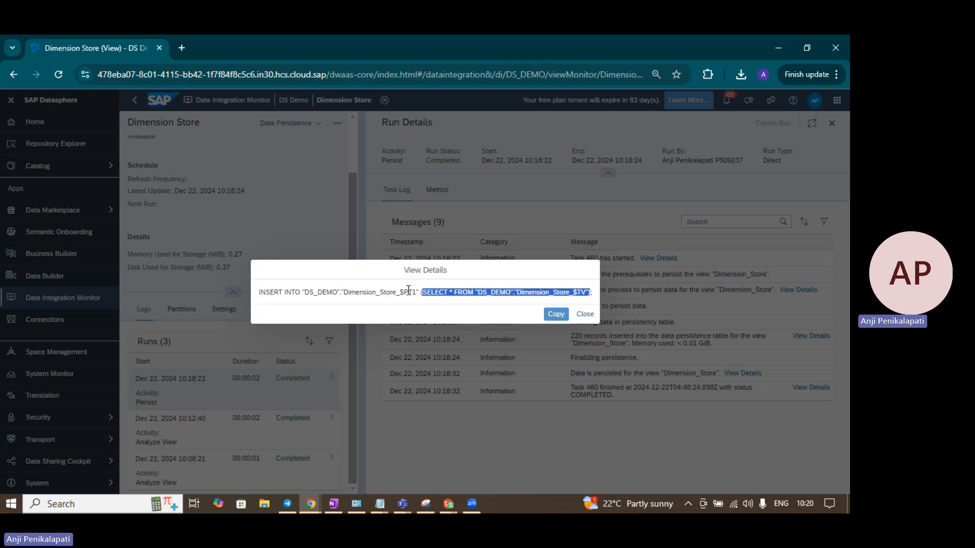
{"action": "left_click_drag", "start_coordinate": [417, 293], "coordinate": [319, 293]}
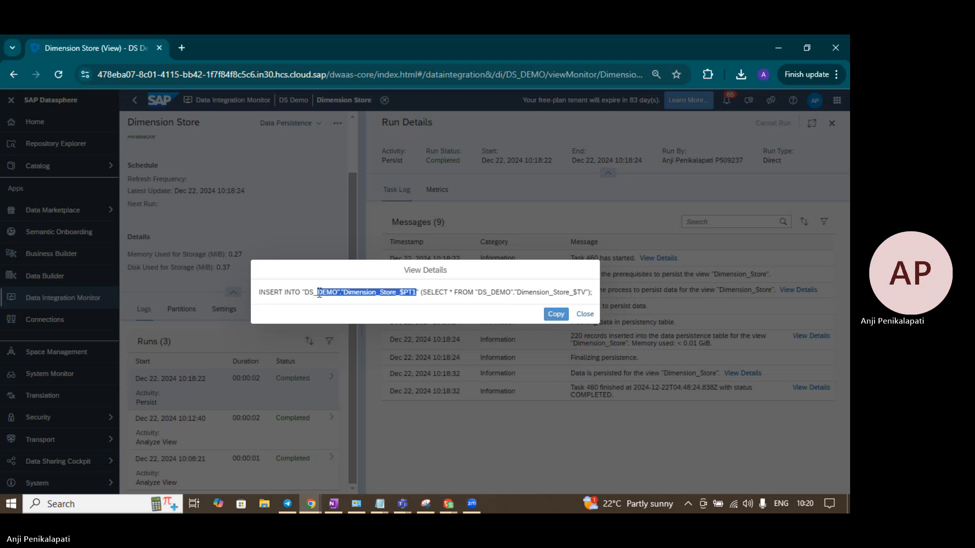
{"action": "left_click", "coordinate": [589, 315]}
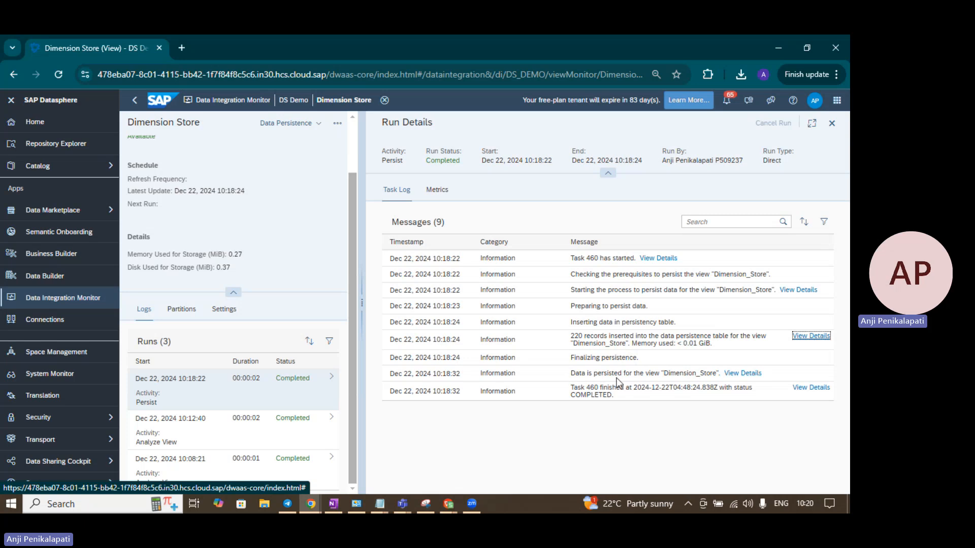
Check the message details for the persisted data entry and the finished task entry in the Persist run's task log
{"action": "left_click", "coordinate": [731, 374]}
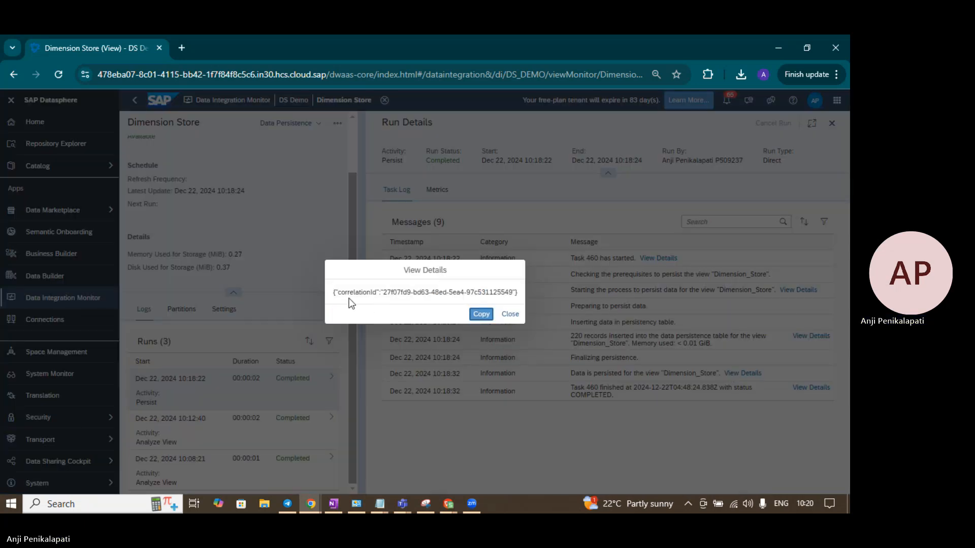
{"action": "left_click", "coordinate": [510, 315]}
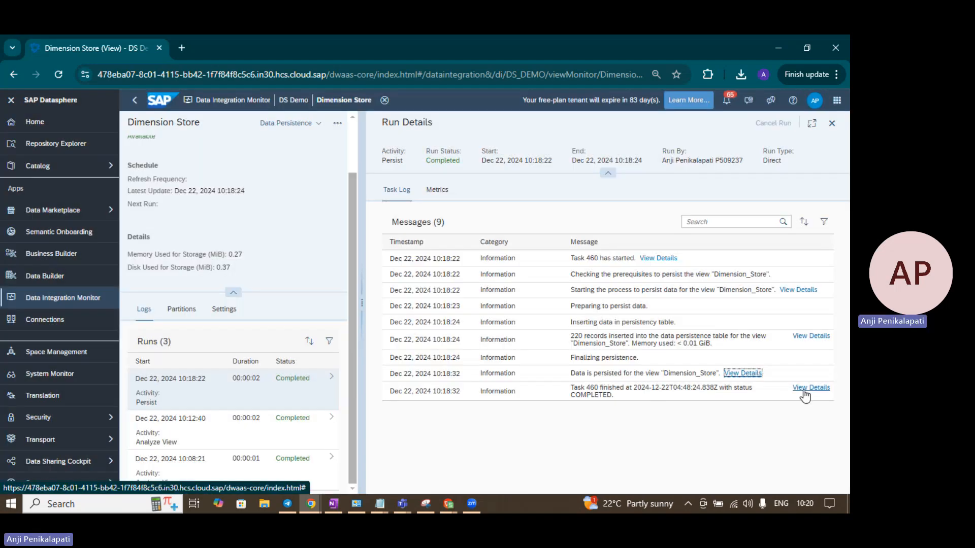
{"action": "left_click", "coordinate": [810, 388]}
{"action": "left_click", "coordinate": [505, 314]}
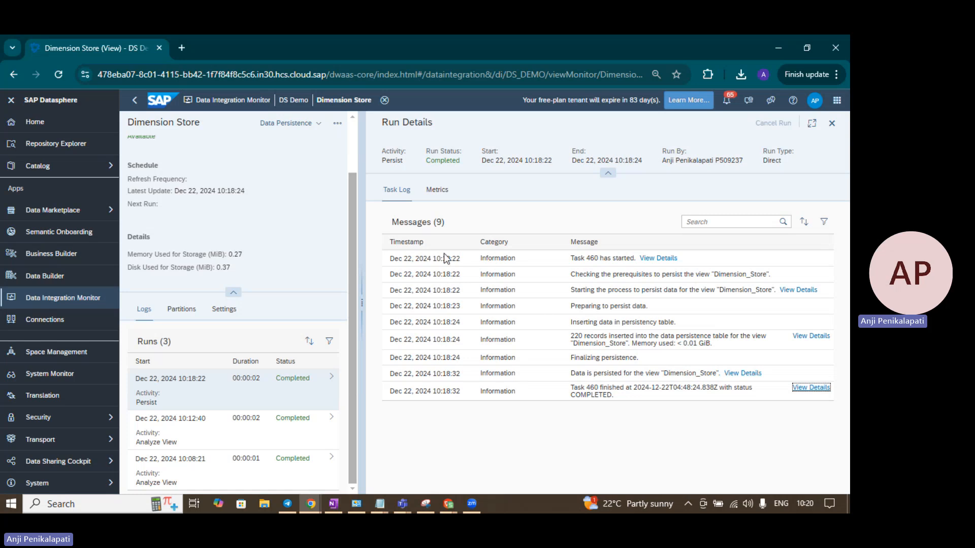
Examine the Persist run's metrics, including the number of persisted records, and check the view's run mode setting
{"action": "left_click", "coordinate": [437, 191]}
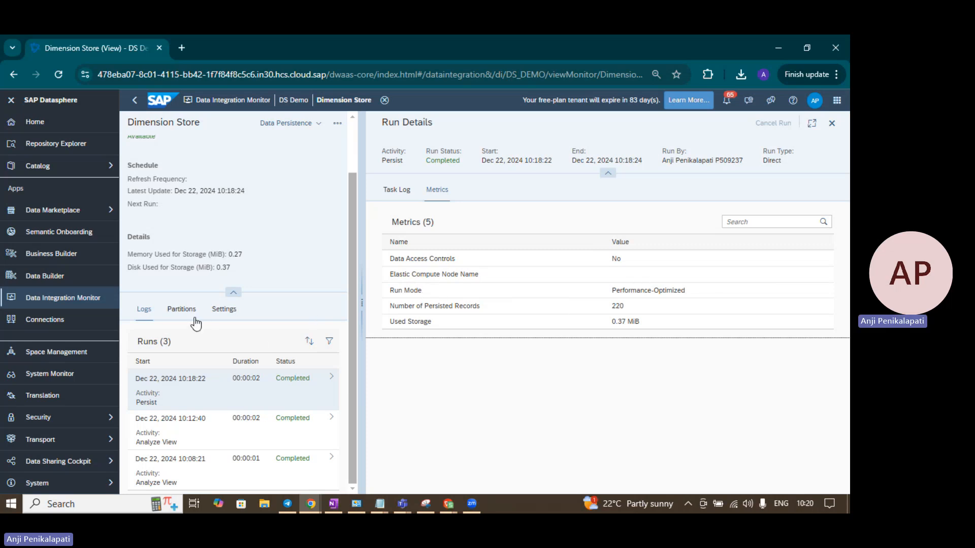
{"action": "left_click", "coordinate": [218, 311]}
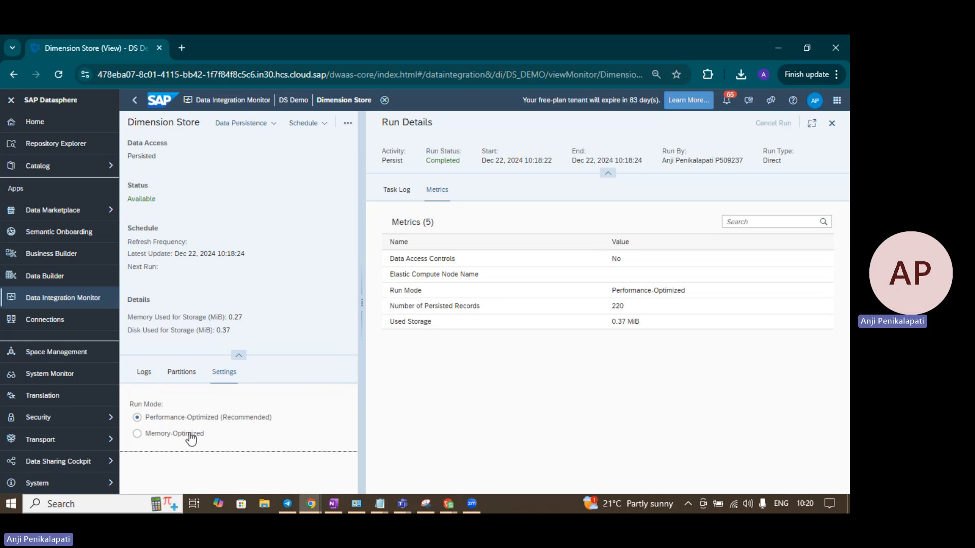
{"action": "left_click", "coordinate": [144, 372]}
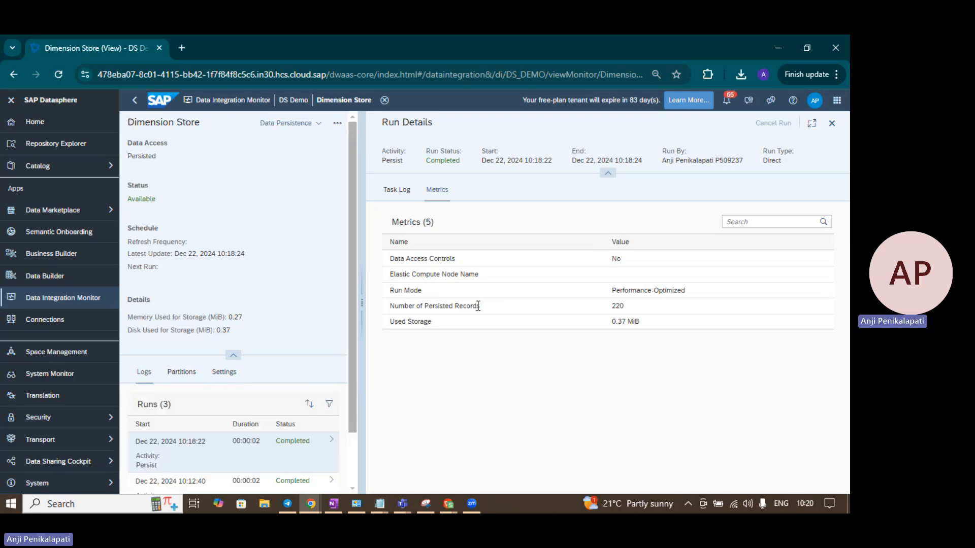
{"action": "left_click_drag", "start_coordinate": [626, 303], "coordinate": [612, 306]}
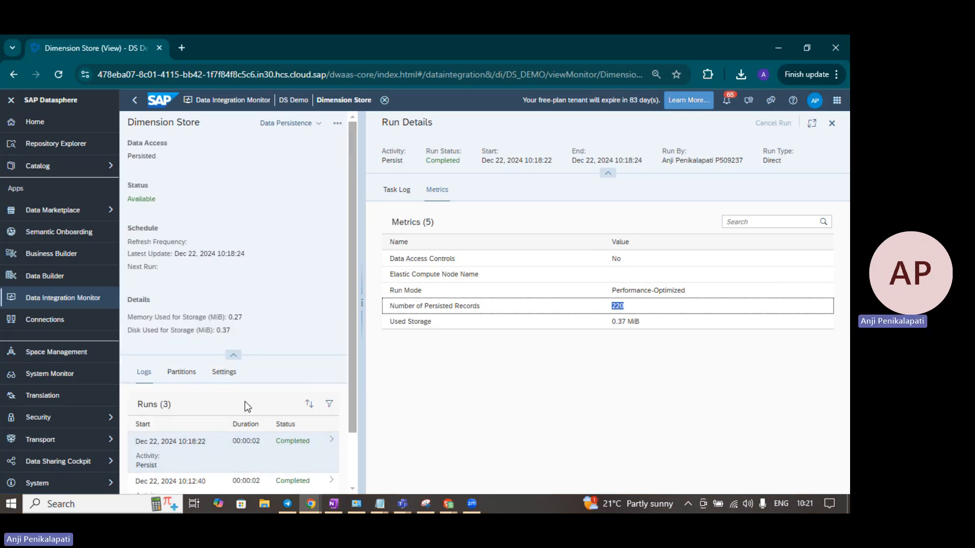
Explore partition definition with column suitability rating on and Store_ID as the partition column, then discard the setup
{"action": "left_click", "coordinate": [182, 372]}
{"action": "scroll", "coordinate": [256, 370], "scroll_direction": "down", "scroll_amount": 2}
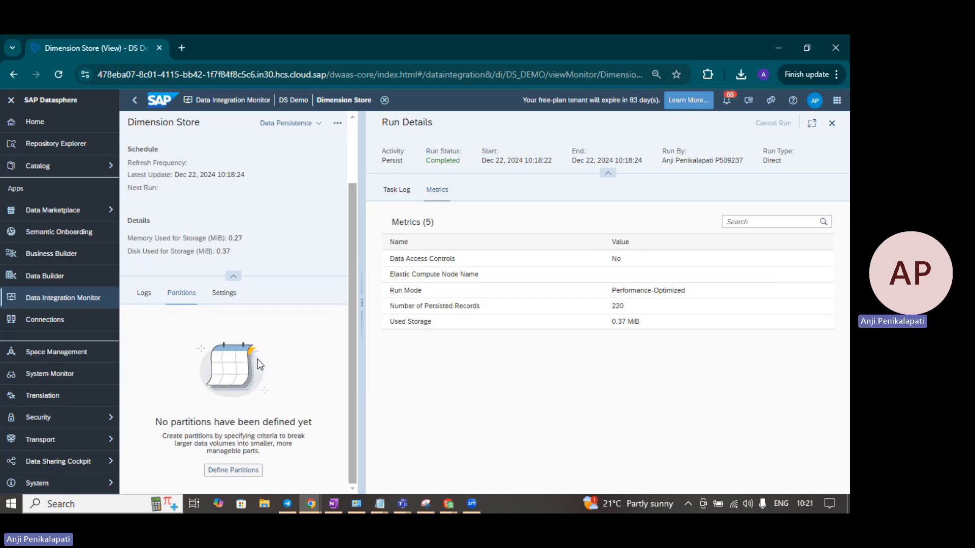
{"action": "left_click", "coordinate": [237, 471]}
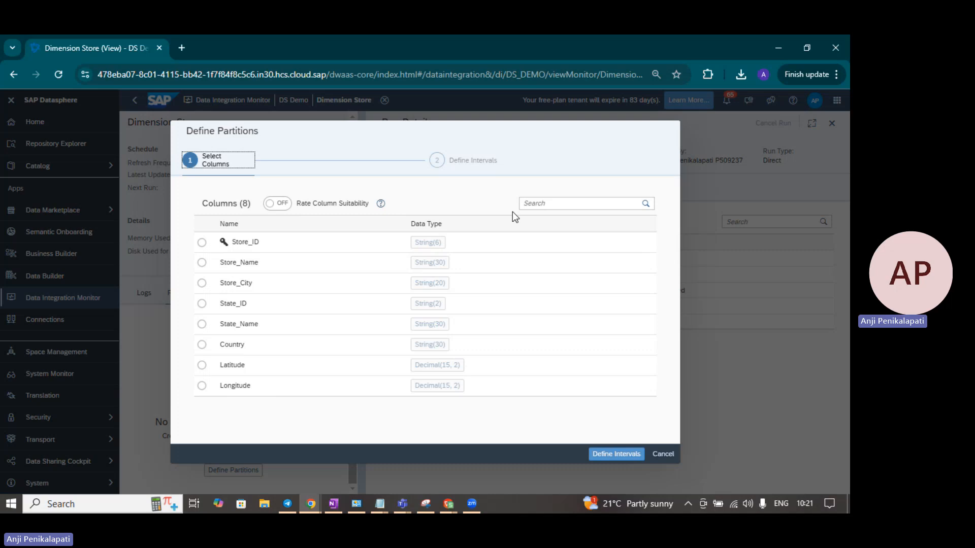
{"action": "left_click", "coordinate": [283, 206]}
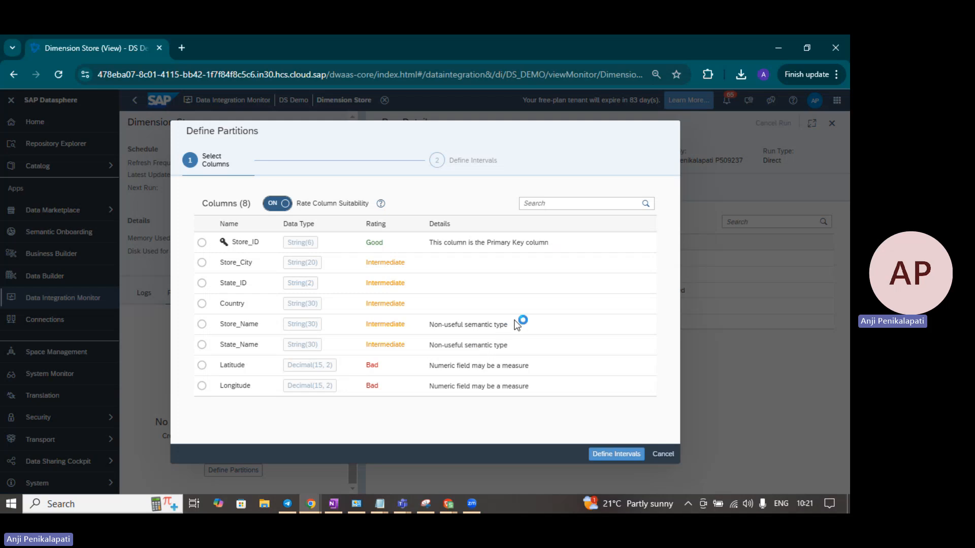
{"action": "left_click", "coordinate": [201, 246]}
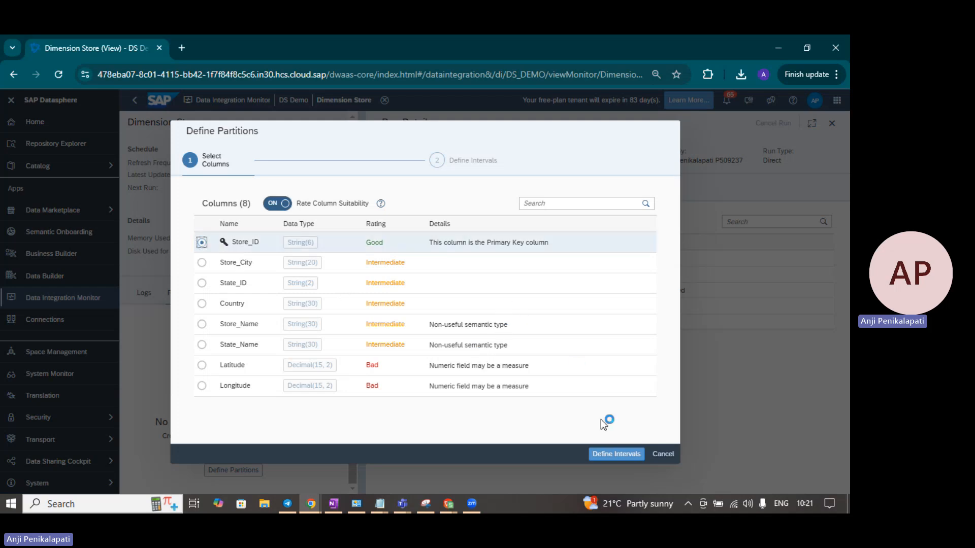
{"action": "left_click", "coordinate": [609, 453]}
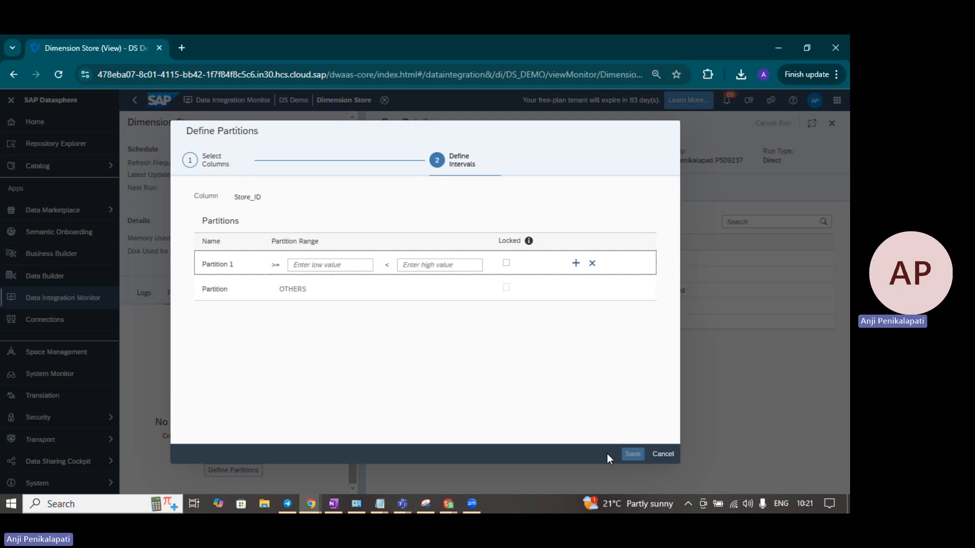
{"action": "left_click", "coordinate": [328, 264]}
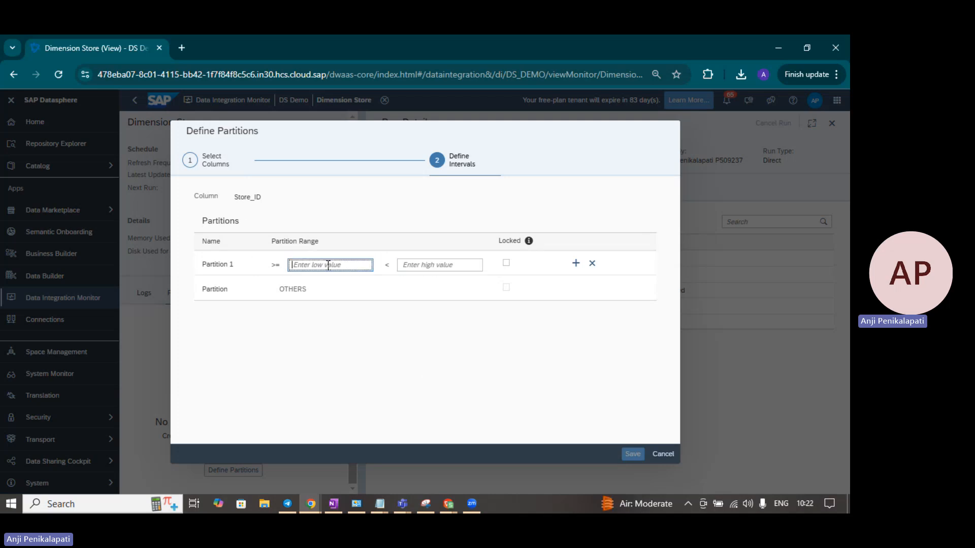
{"action": "left_click", "coordinate": [422, 264]}
{"action": "left_click", "coordinate": [671, 456]}
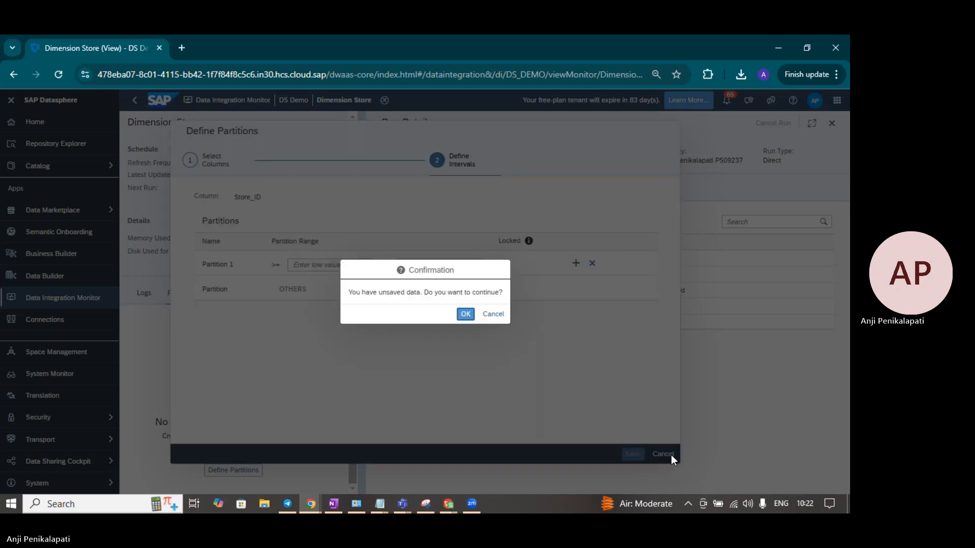
{"action": "left_click", "coordinate": [466, 315]}
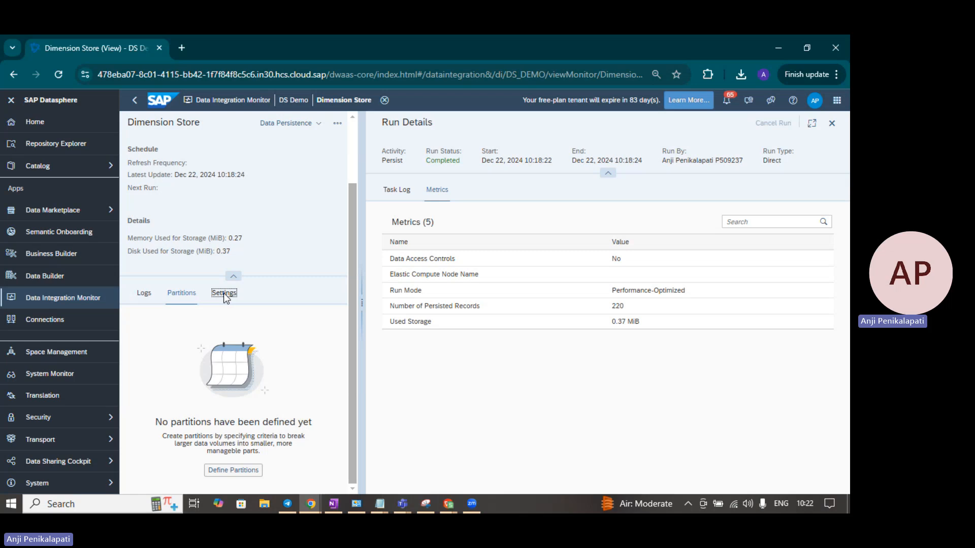
Recheck the run mode setting and run logs, close the run details, and open Dimension Store in the Data Builder
{"action": "left_click", "coordinate": [223, 293]}
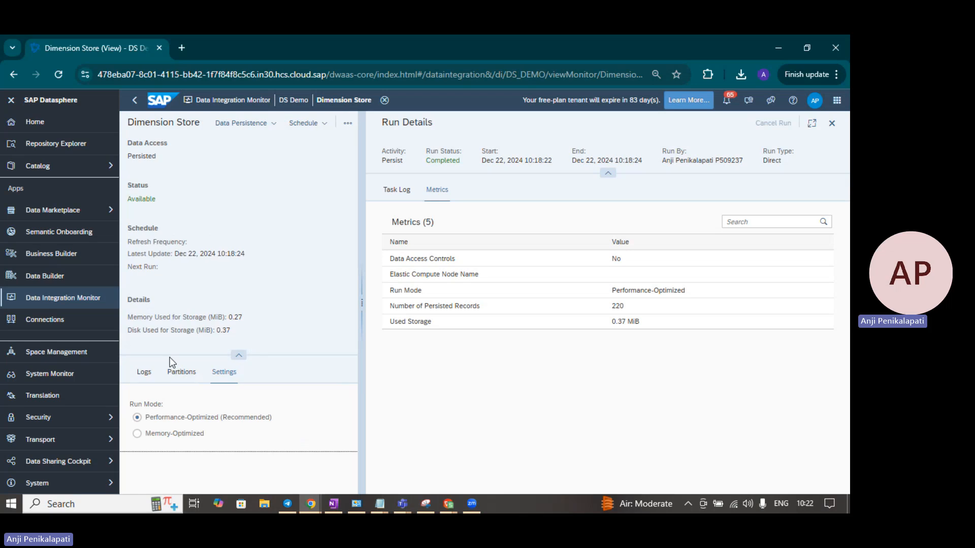
{"action": "left_click", "coordinate": [144, 376]}
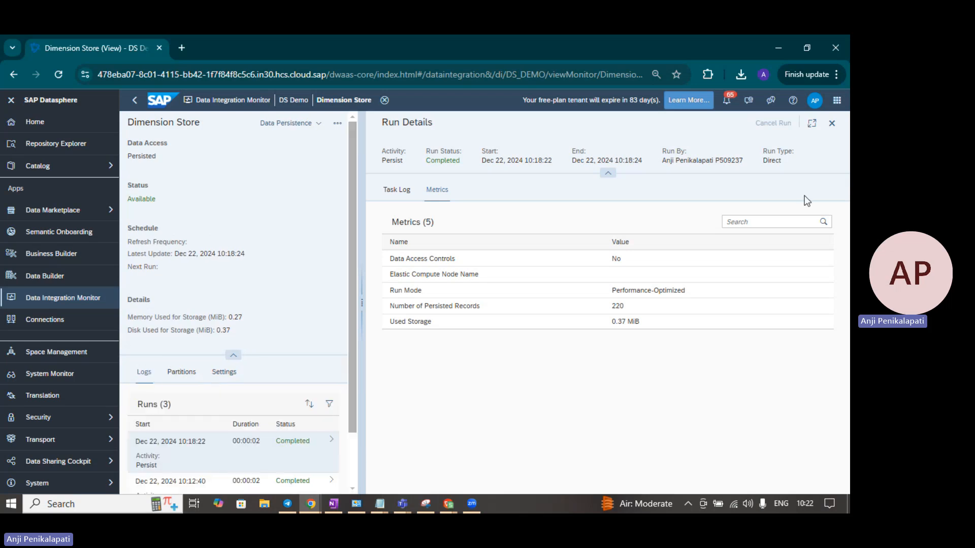
{"action": "left_click", "coordinate": [831, 124]}
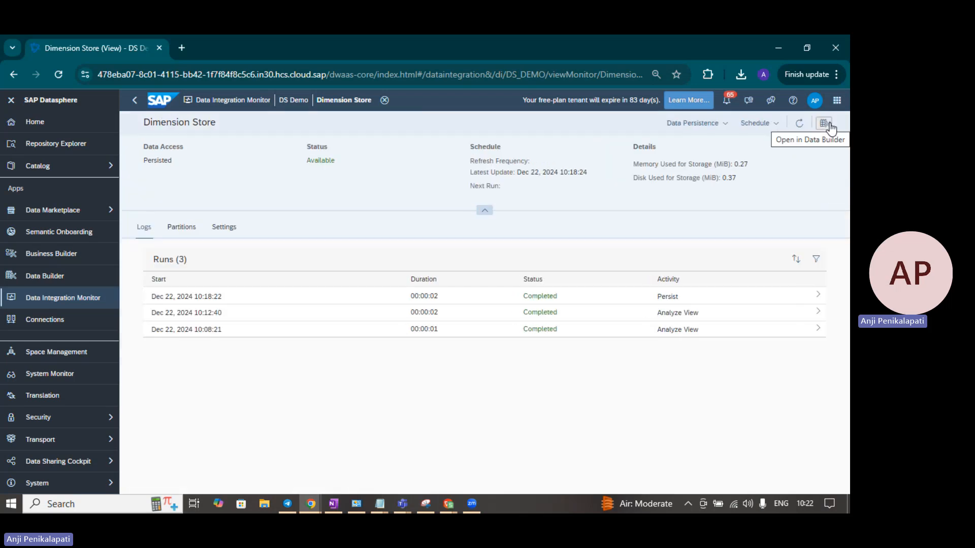
{"action": "left_click", "coordinate": [825, 124]}
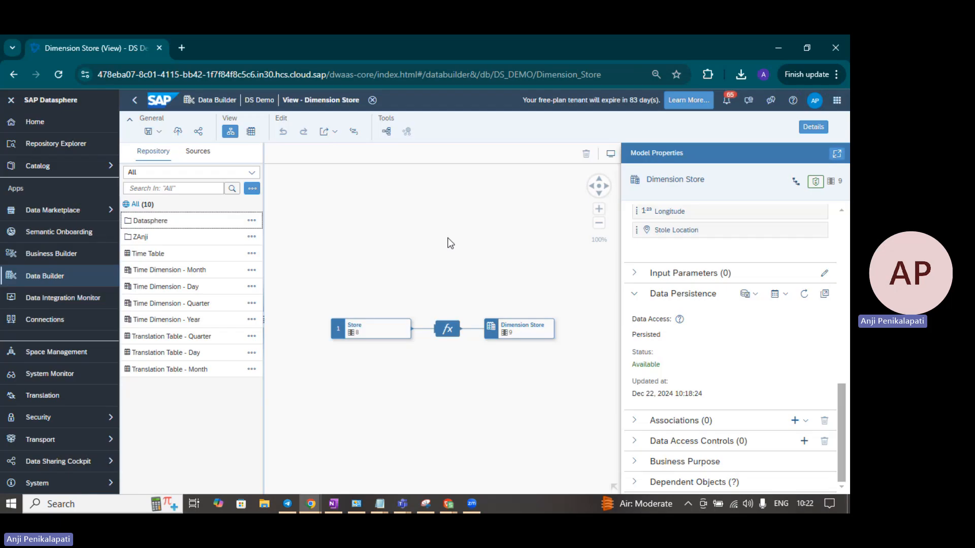
Return to the Data Integration Monitor, check the Remote Queries options, and list the local tables of DS Demo
{"action": "left_click", "coordinate": [50, 303]}
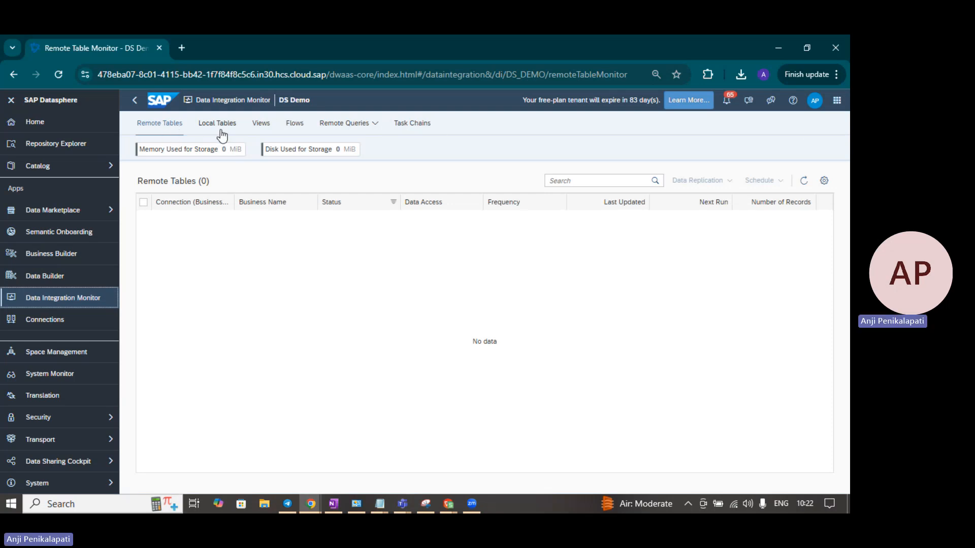
{"action": "left_click", "coordinate": [376, 127]}
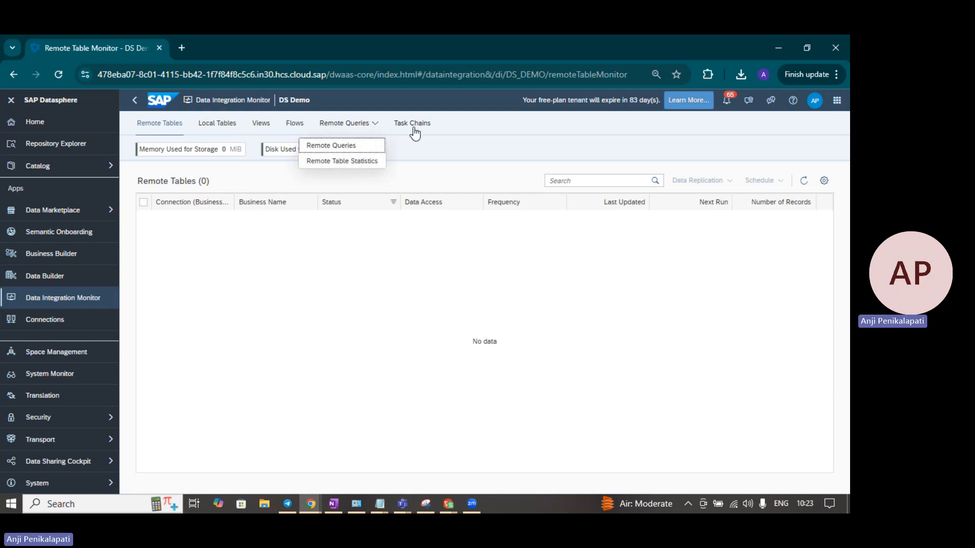
{"action": "left_click", "coordinate": [468, 126]}
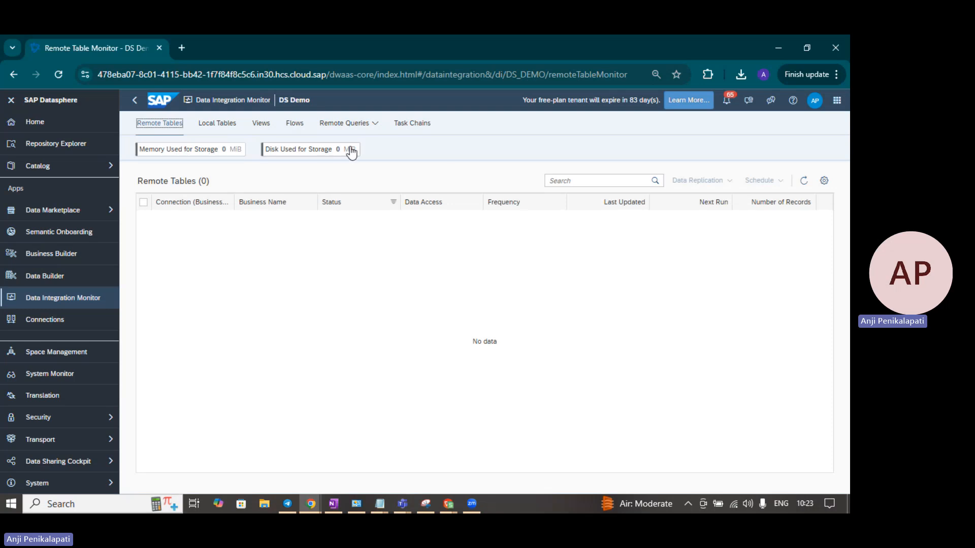
{"action": "left_click", "coordinate": [220, 128]}
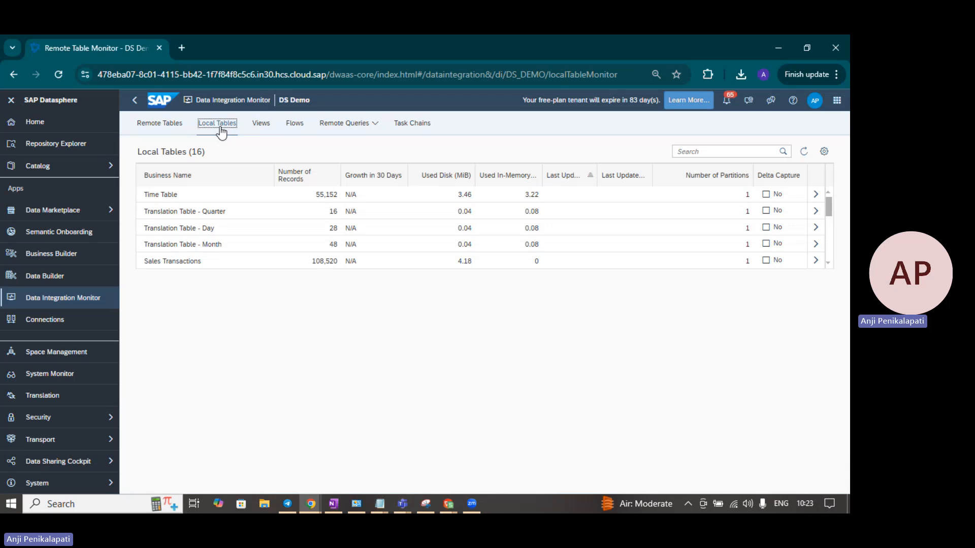
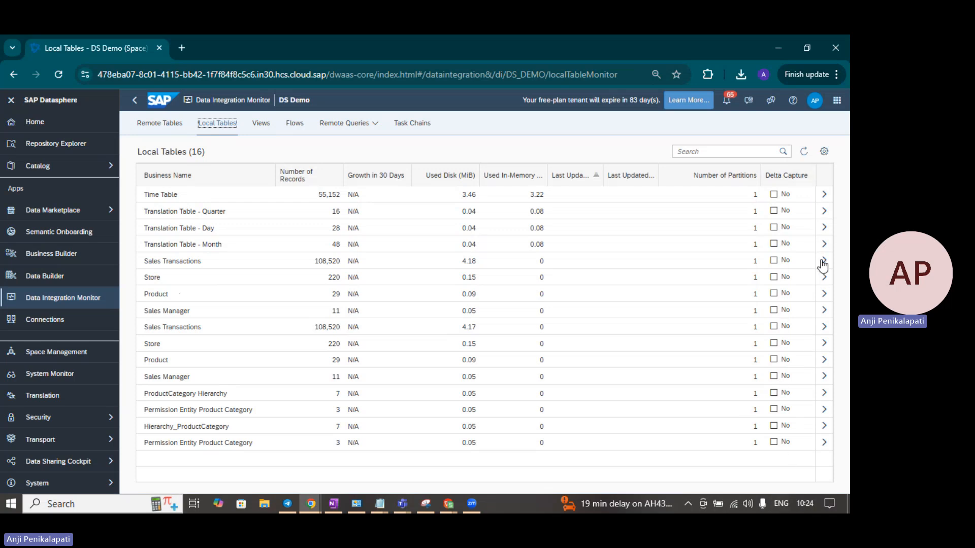
Review the Time Table's data deletion options, schedules and logs, and return to the Data Integration Monitor overview
{"action": "left_click", "coordinate": [824, 196]}
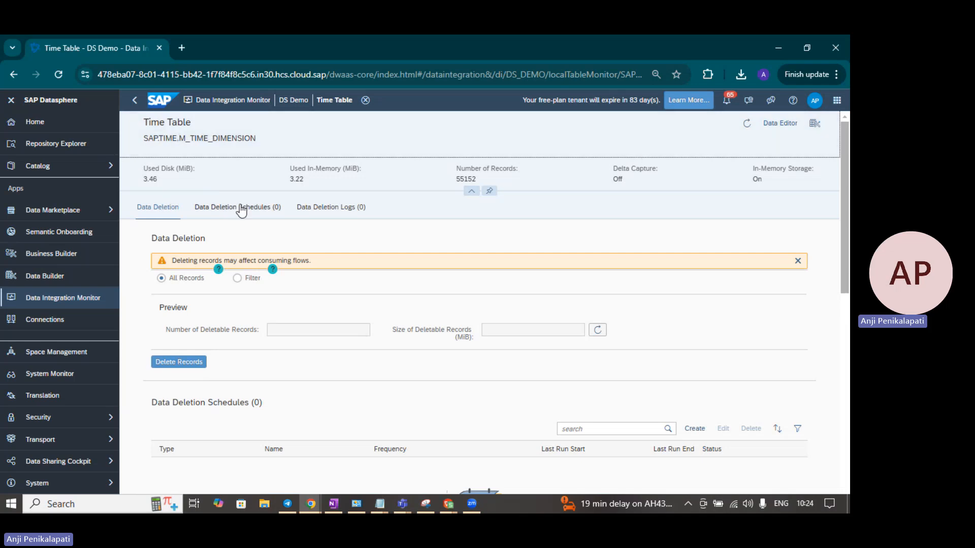
{"action": "scroll", "coordinate": [380, 419], "scroll_direction": "down", "scroll_amount": 5}
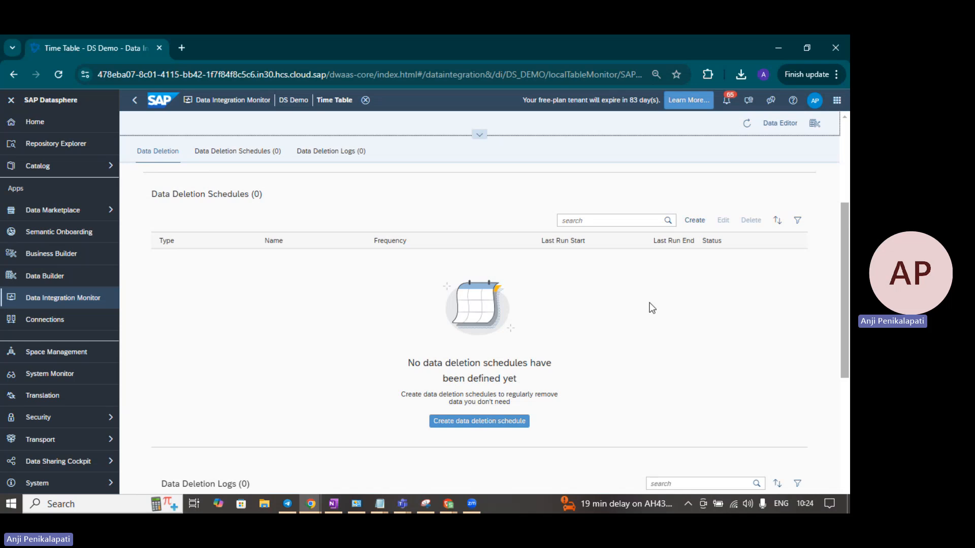
{"action": "scroll", "coordinate": [457, 274], "scroll_direction": "up", "scroll_amount": 5}
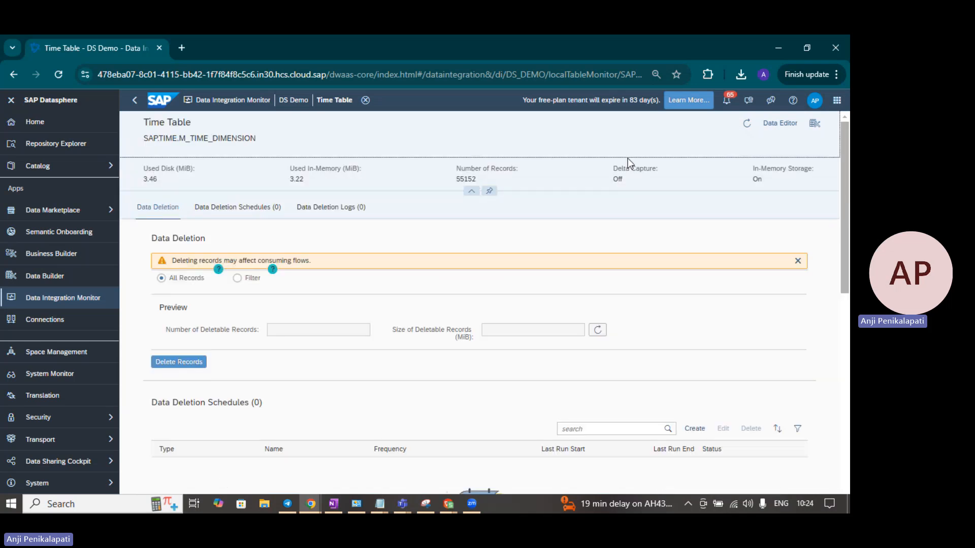
{"action": "left_click", "coordinate": [68, 299]}
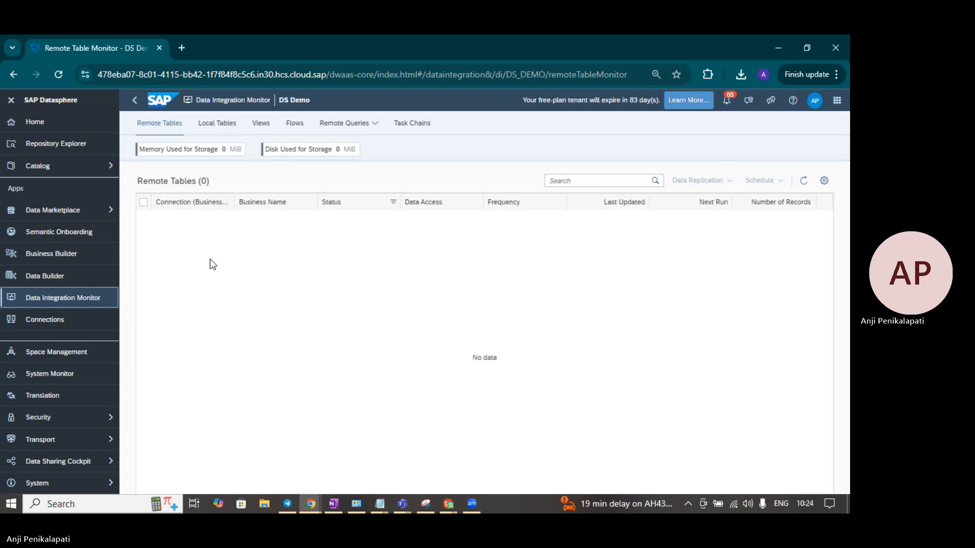
Compare the local tables list with the view persistency list of DS Demo
{"action": "left_click", "coordinate": [220, 127]}
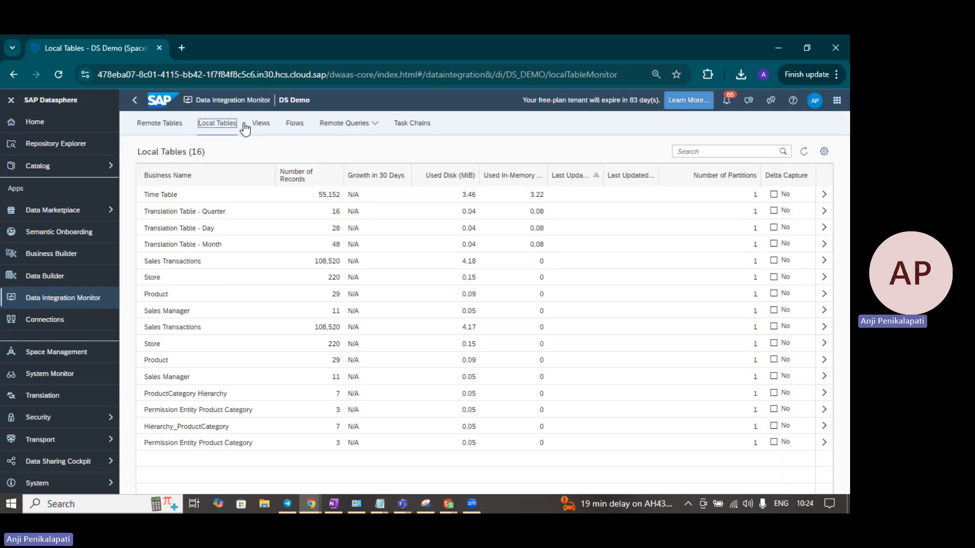
{"action": "left_click", "coordinate": [261, 124]}
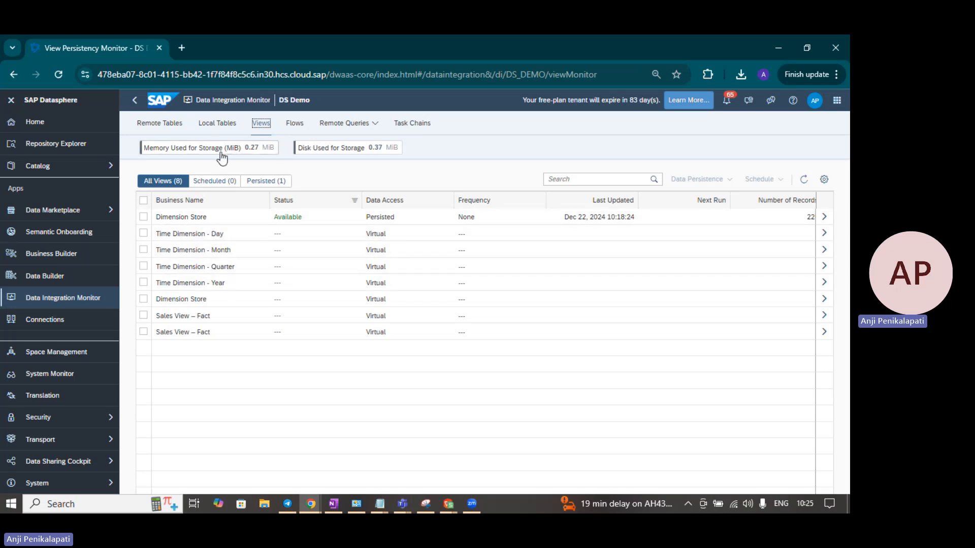
{"action": "left_click", "coordinate": [217, 124]}
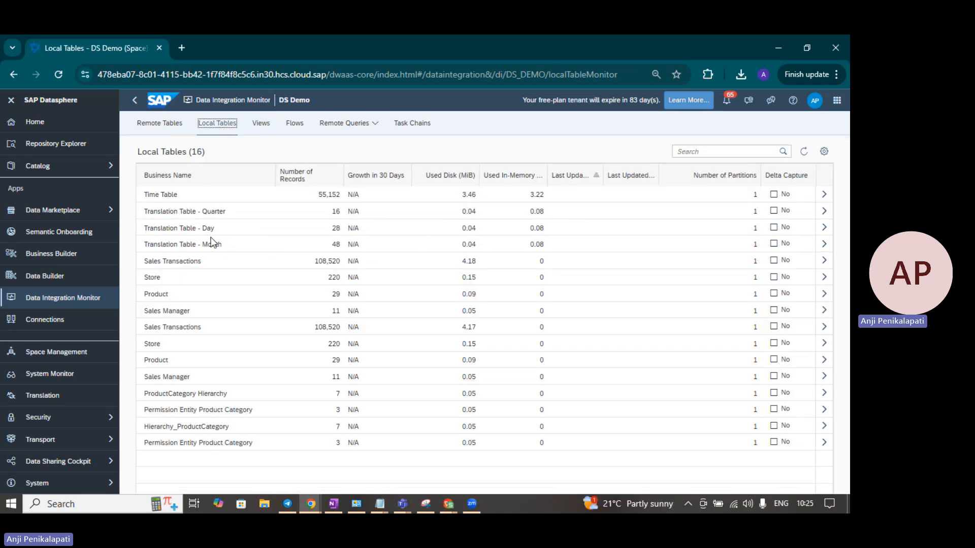
{"action": "left_click", "coordinate": [261, 124]}
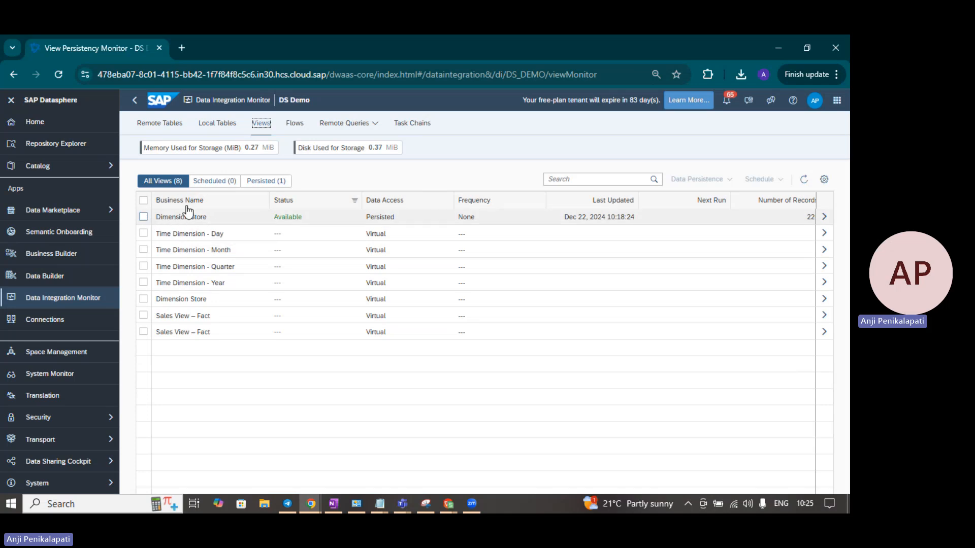
Check the options for the persisted Dimension Store view, widen the record count display, and compare the persisted views with all views
{"action": "left_click", "coordinate": [144, 216]}
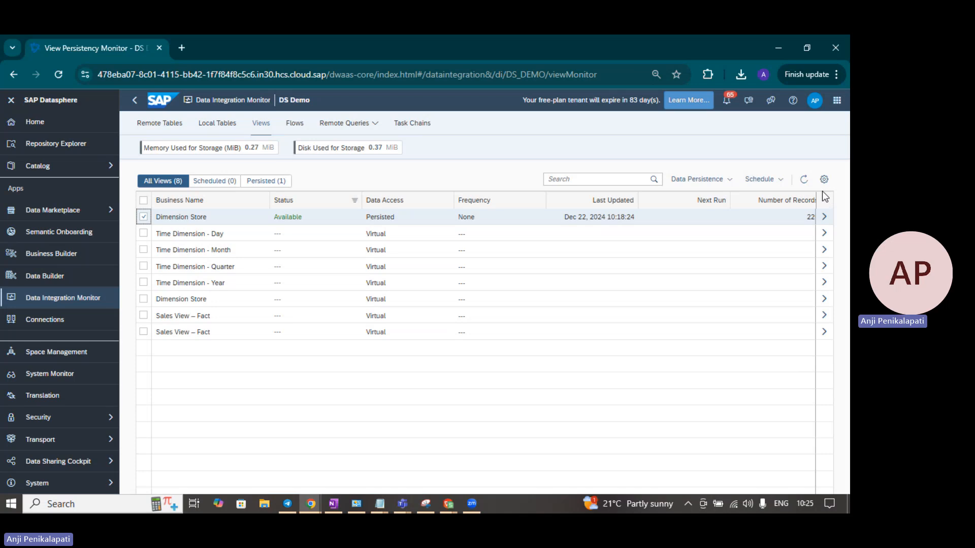
{"action": "left_click_drag", "start_coordinate": [729, 196], "coordinate": [698, 198]}
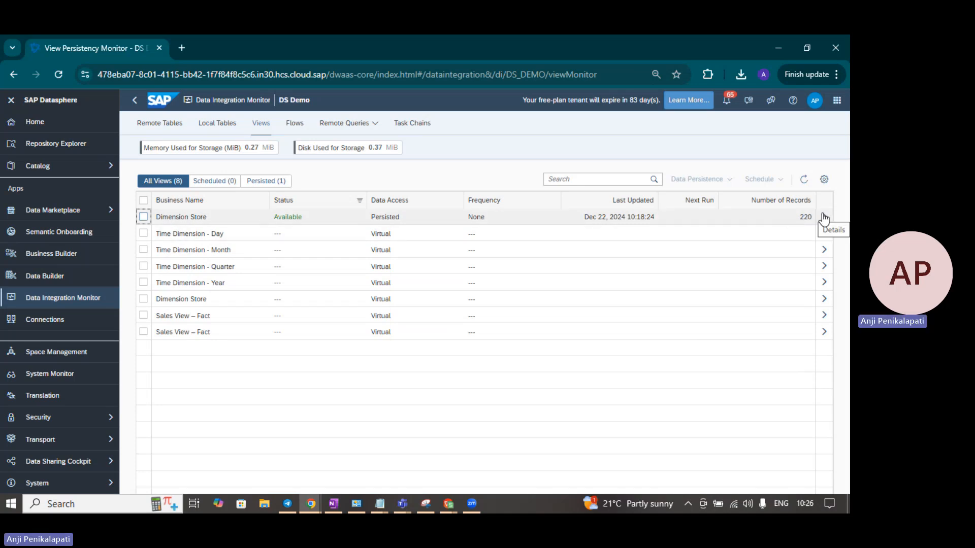
{"action": "left_click", "coordinate": [264, 186]}
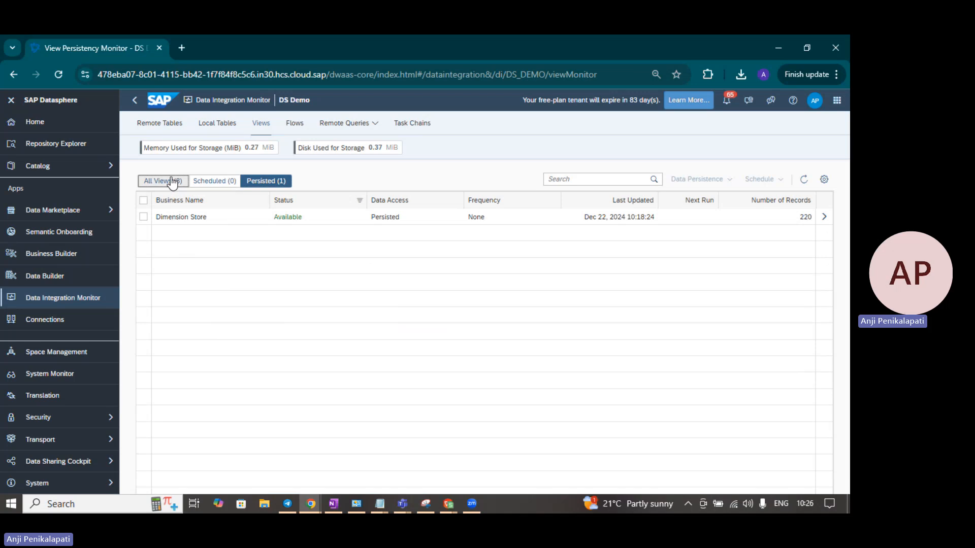
{"action": "left_click", "coordinate": [167, 182]}
{"action": "left_click", "coordinate": [268, 182]}
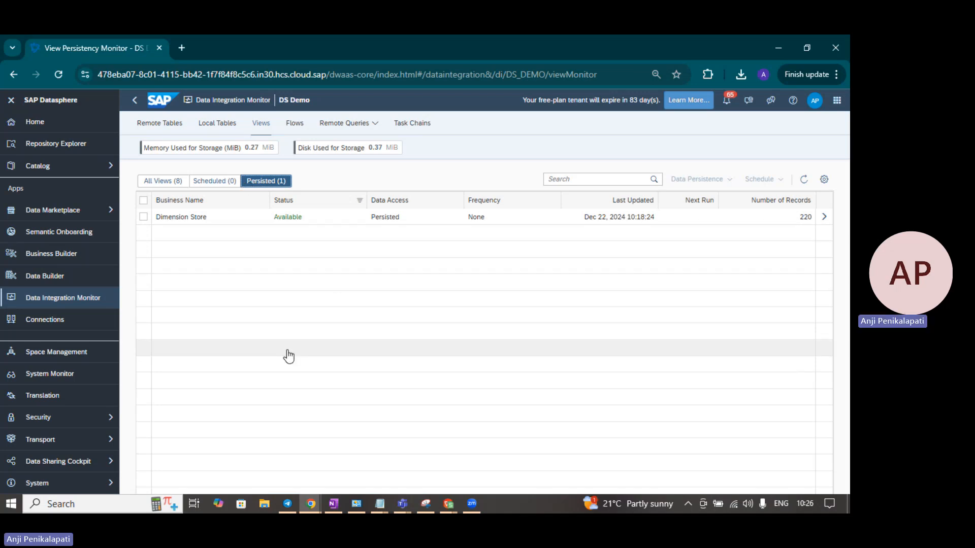
{"action": "left_click", "coordinate": [155, 181]}
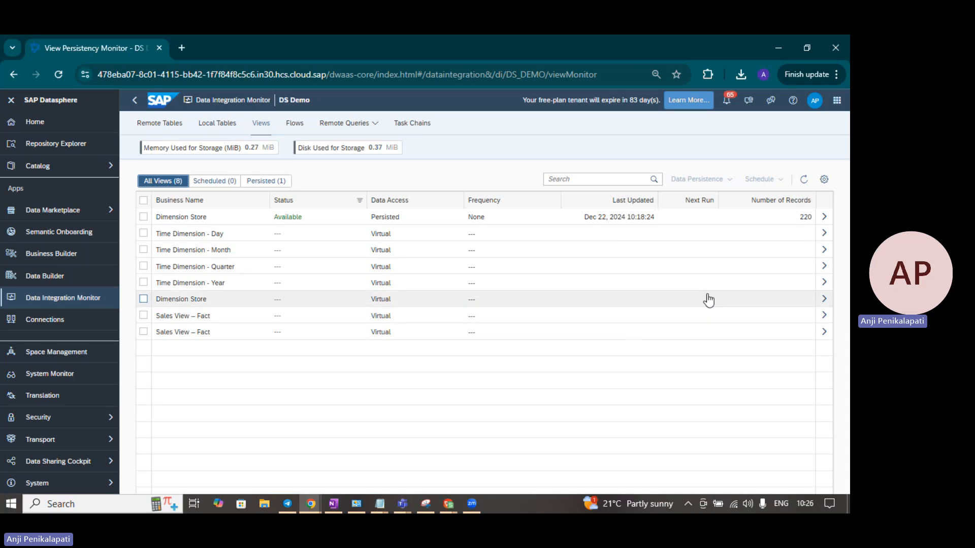
Review the columns available for the views list and close the column settings without changes
{"action": "left_click", "coordinate": [822, 180]}
{"action": "scroll", "coordinate": [426, 304], "scroll_direction": "down", "scroll_amount": 2}
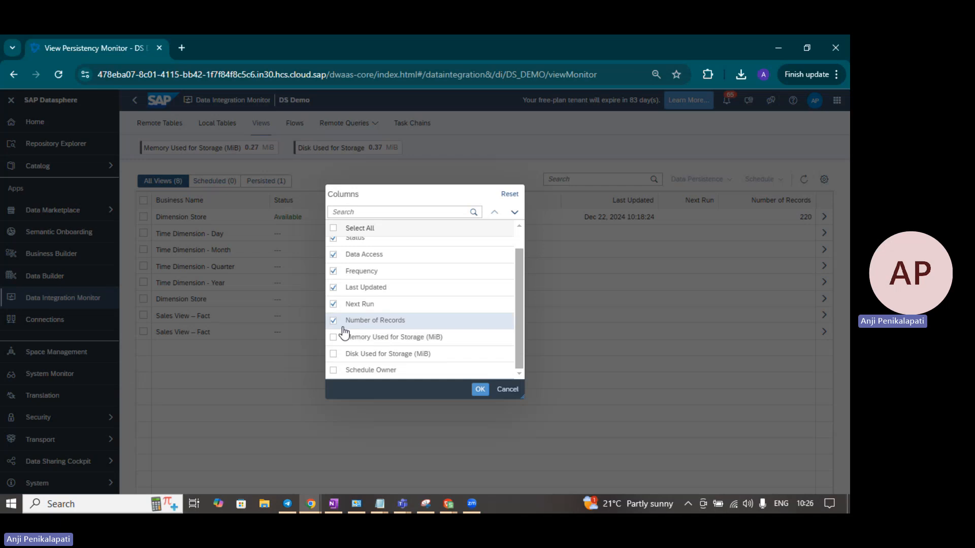
{"action": "scroll", "coordinate": [358, 302], "scroll_direction": "up", "scroll_amount": 1}
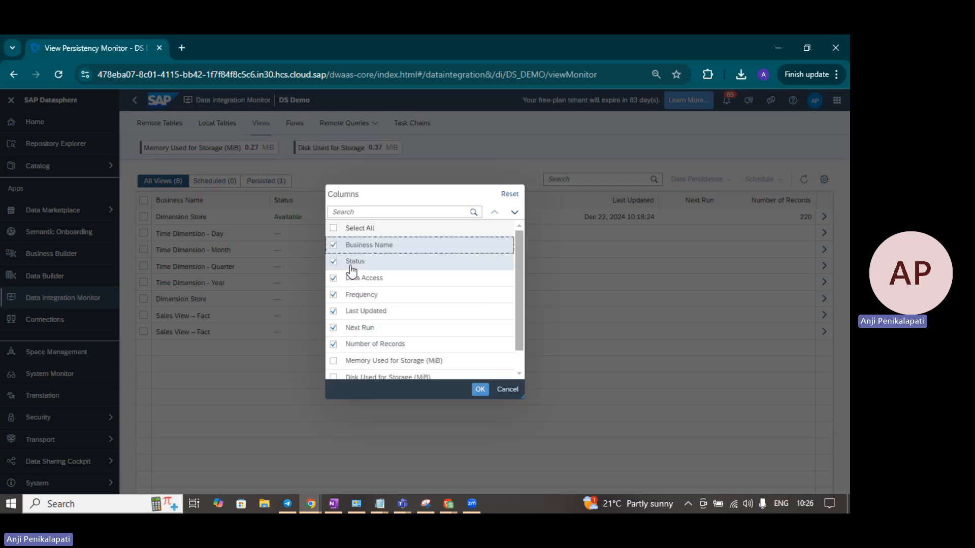
{"action": "scroll", "coordinate": [343, 358], "scroll_direction": "down", "scroll_amount": 1}
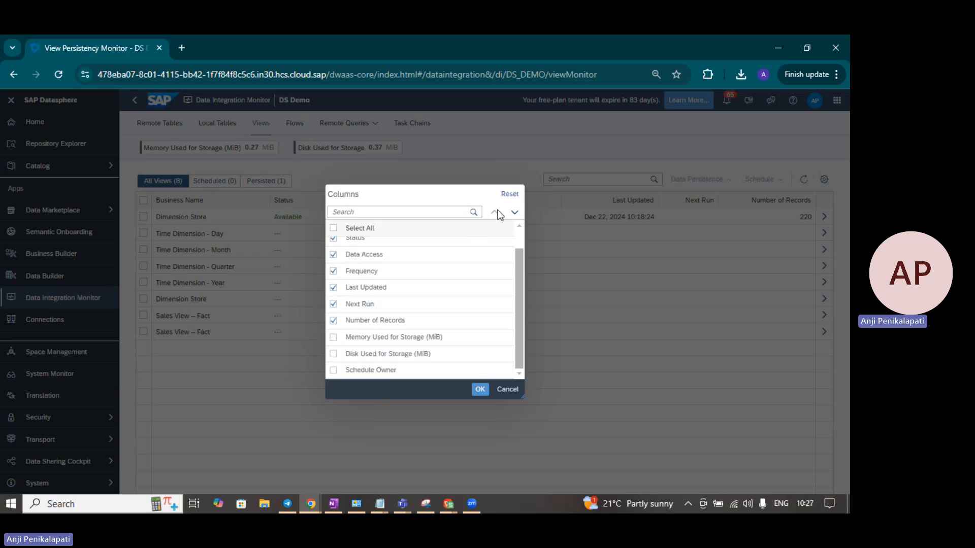
{"action": "left_click", "coordinate": [508, 392]}
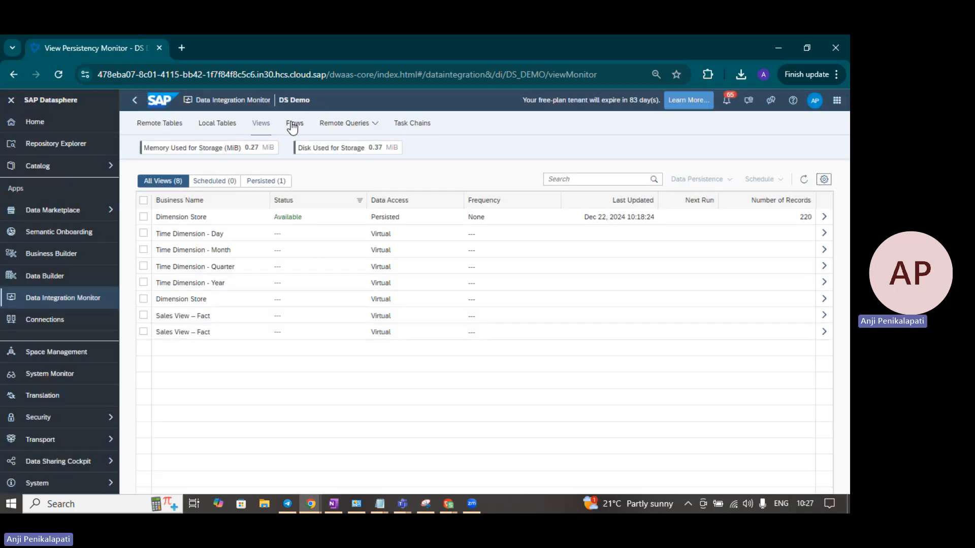
Review the monitoring lists for scheduled views, flows, remote queries, remote table statistics and task chains
{"action": "left_click", "coordinate": [219, 183]}
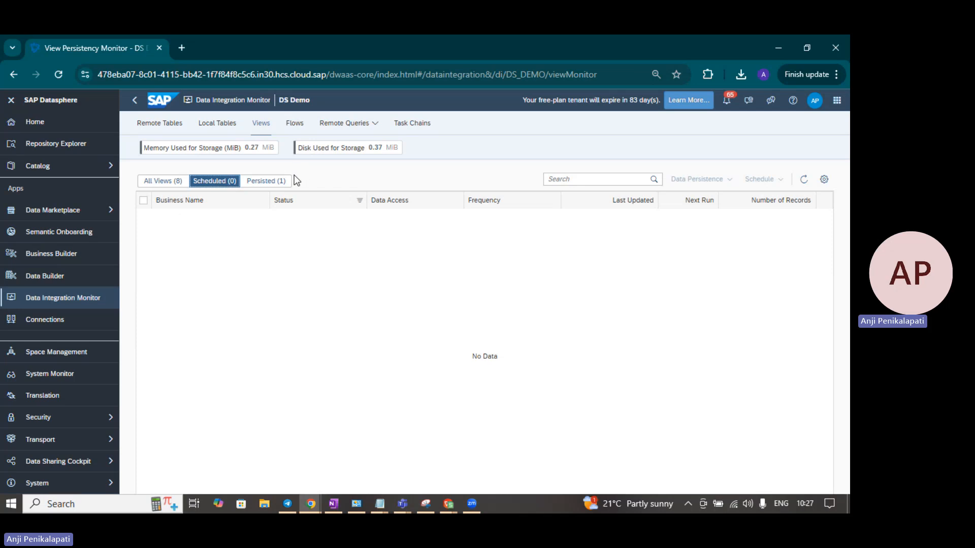
{"action": "left_click", "coordinate": [293, 129]}
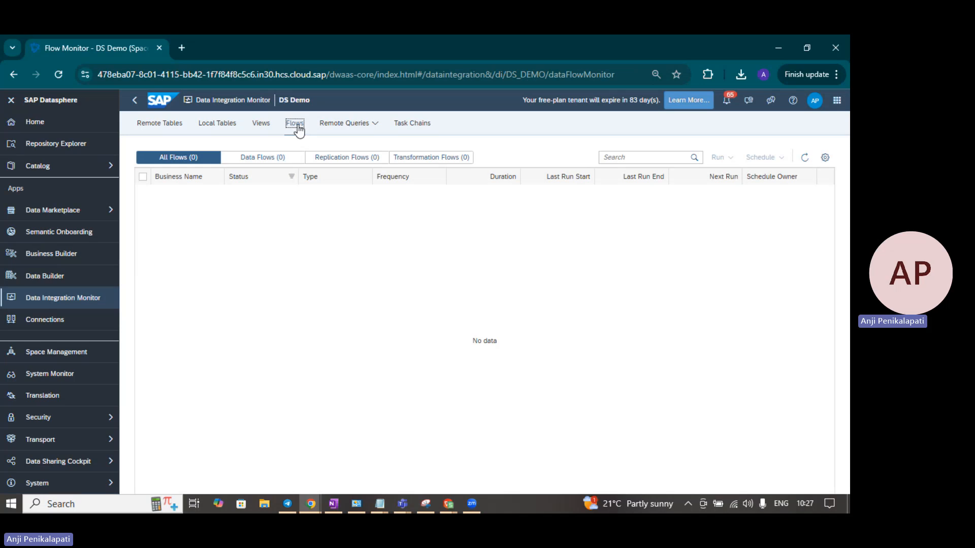
{"action": "left_click", "coordinate": [326, 129]}
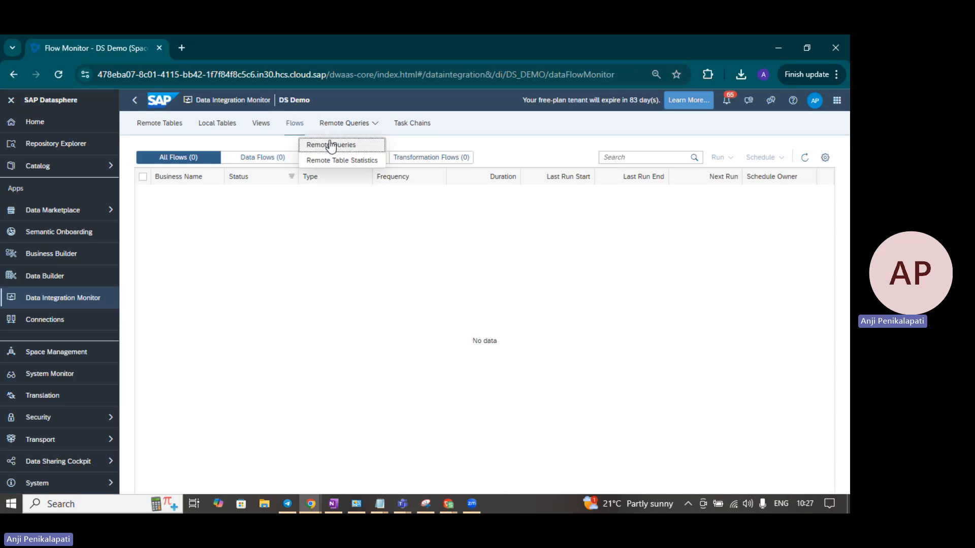
{"action": "left_click", "coordinate": [331, 144]}
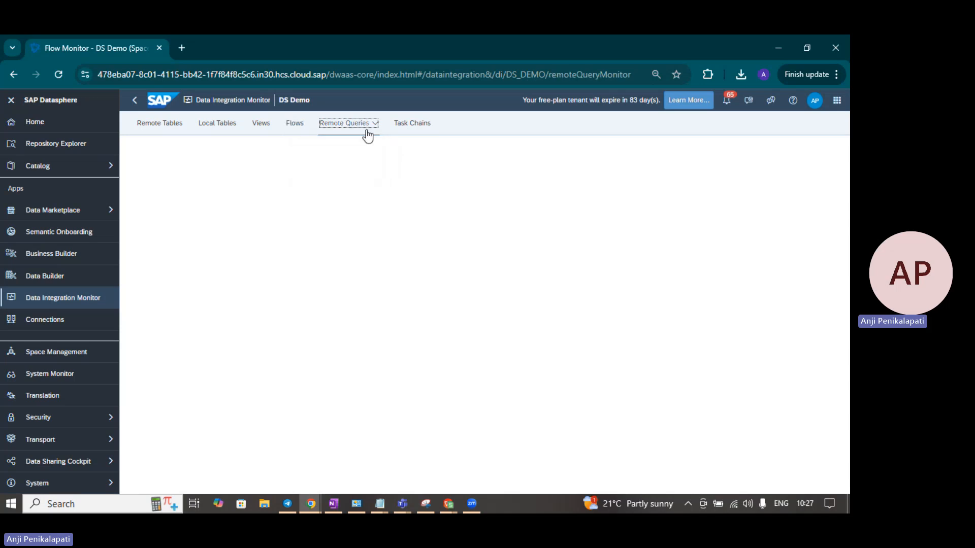
{"action": "left_click", "coordinate": [372, 133]}
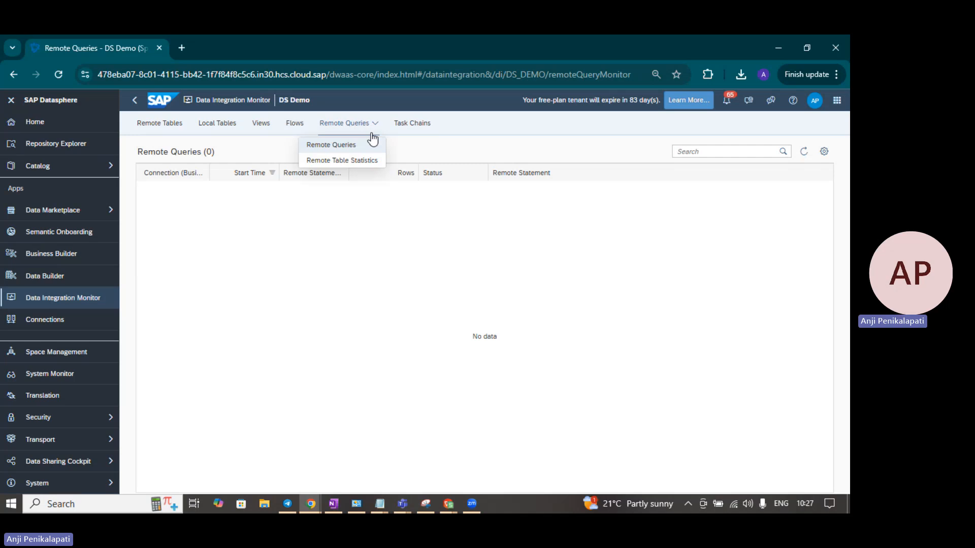
{"action": "left_click", "coordinate": [365, 159]}
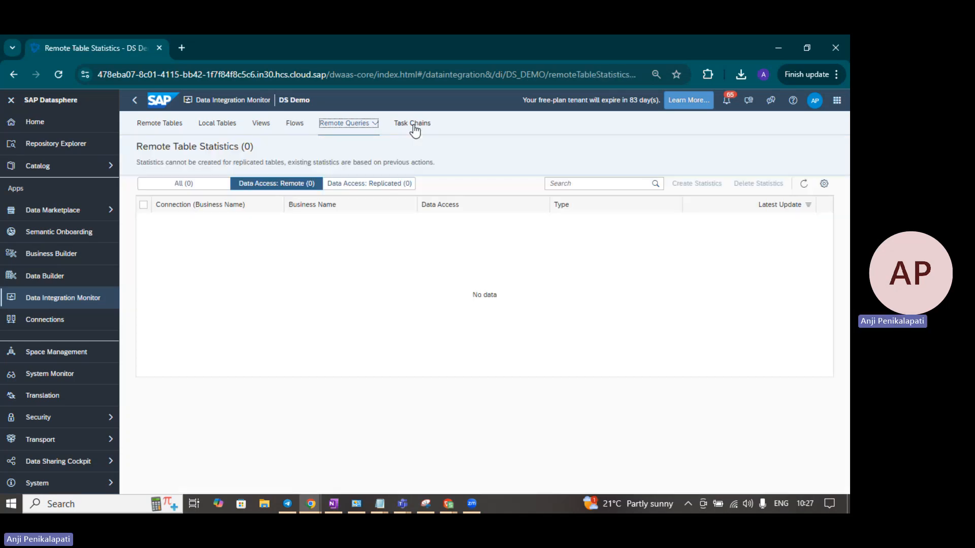
{"action": "left_click", "coordinate": [413, 129]}
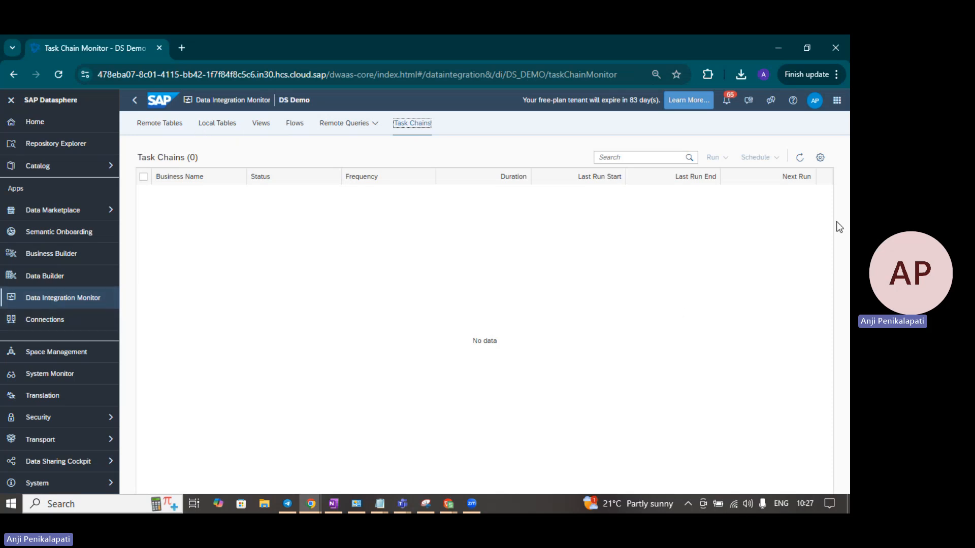
Open Sales View – Fact in the Data Builder from the Views folder inside the Datasphere folder
{"action": "left_click", "coordinate": [46, 299]}
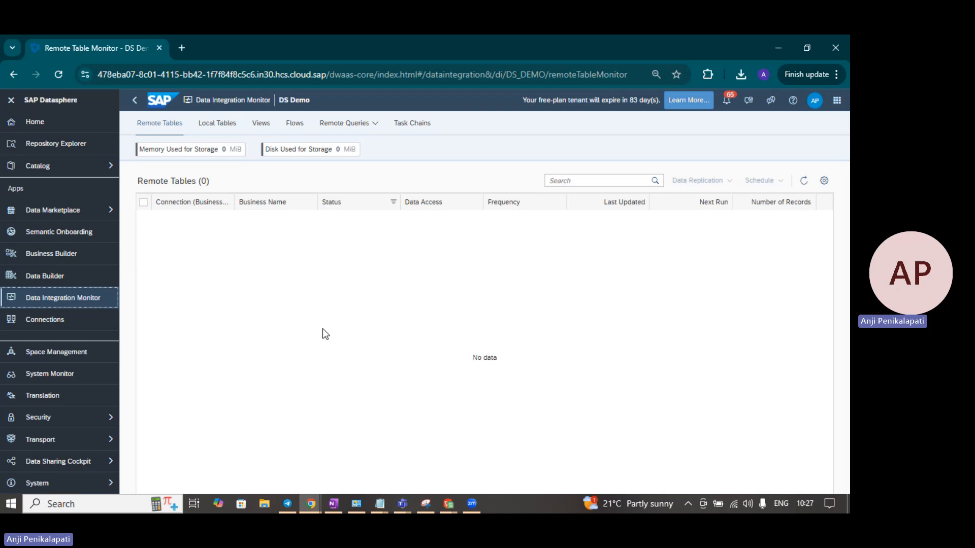
{"action": "left_click", "coordinate": [49, 275]}
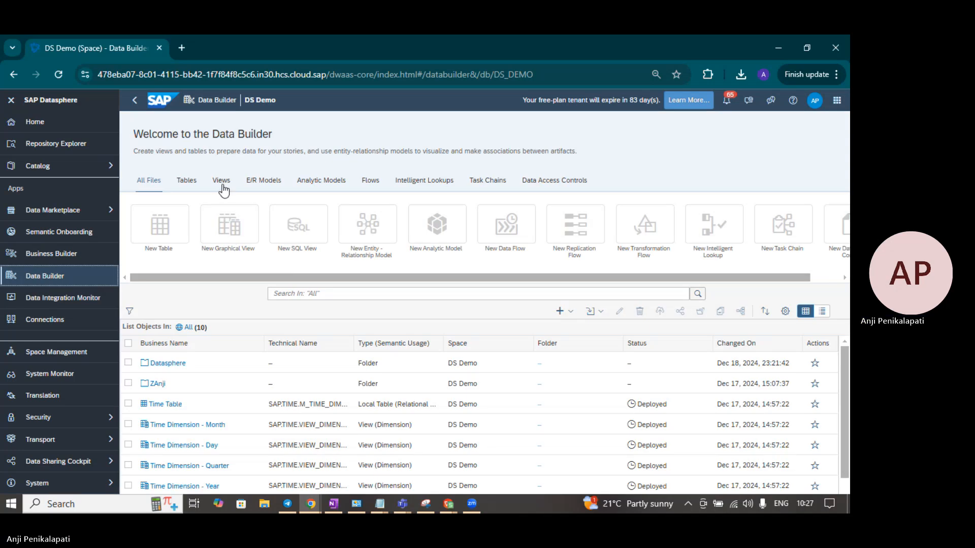
{"action": "left_click", "coordinate": [168, 364]}
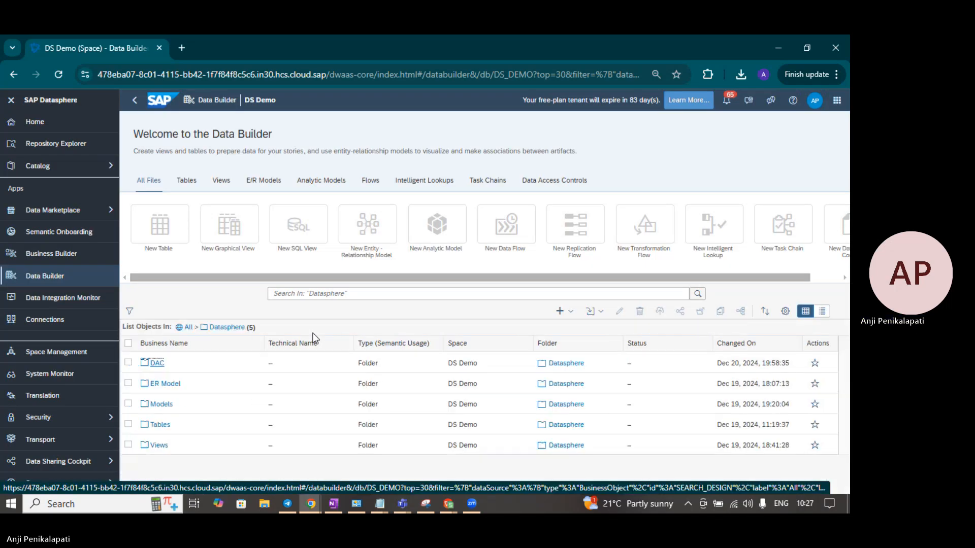
{"action": "left_click", "coordinate": [166, 405]}
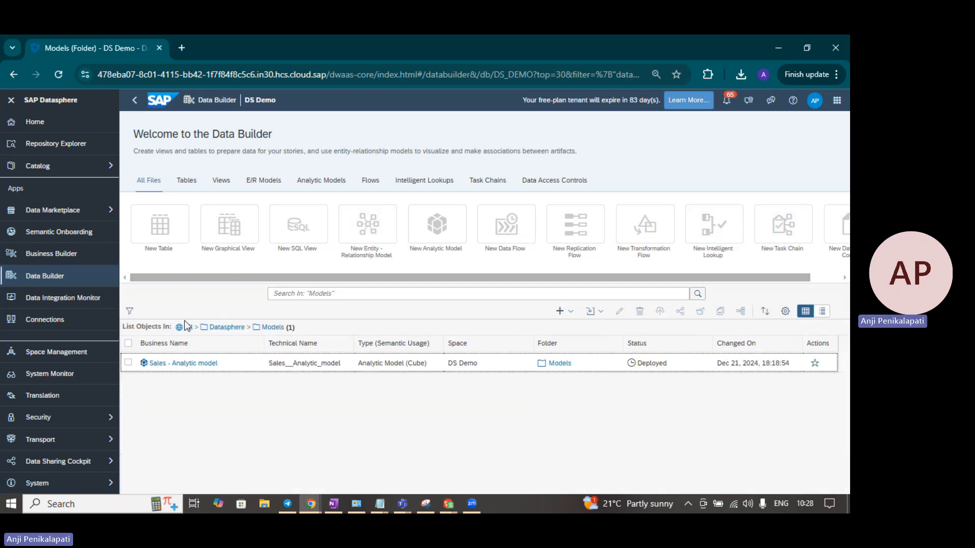
{"action": "left_click", "coordinate": [227, 327]}
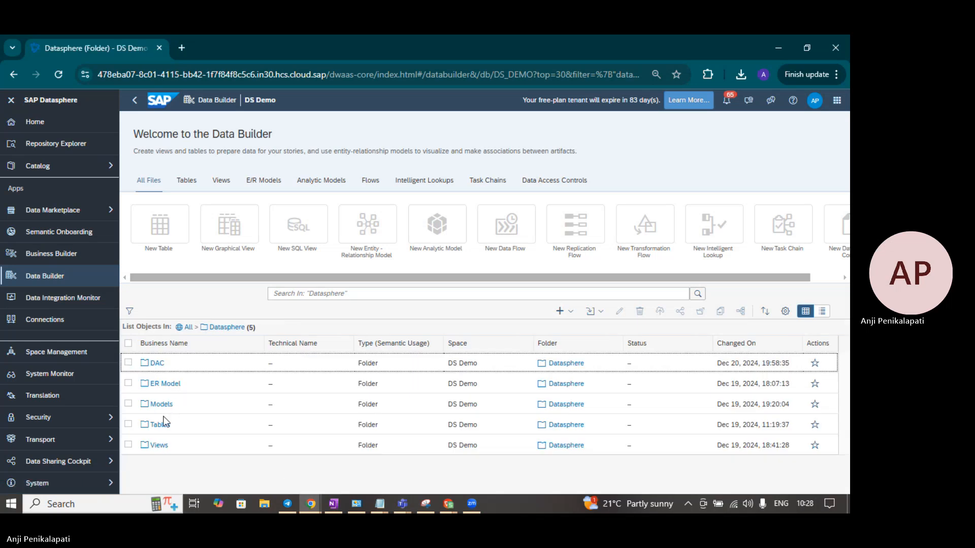
{"action": "left_click", "coordinate": [159, 445]}
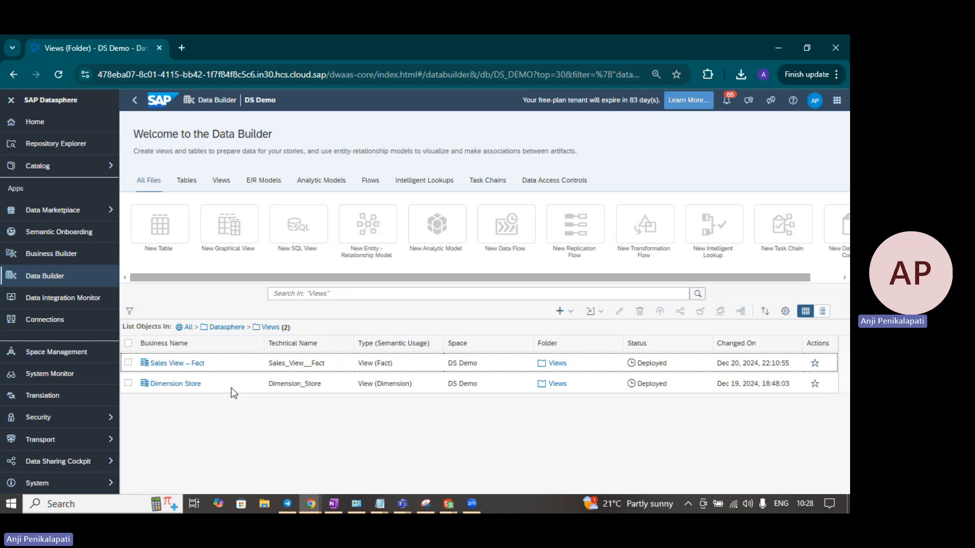
{"action": "left_click", "coordinate": [173, 363]}
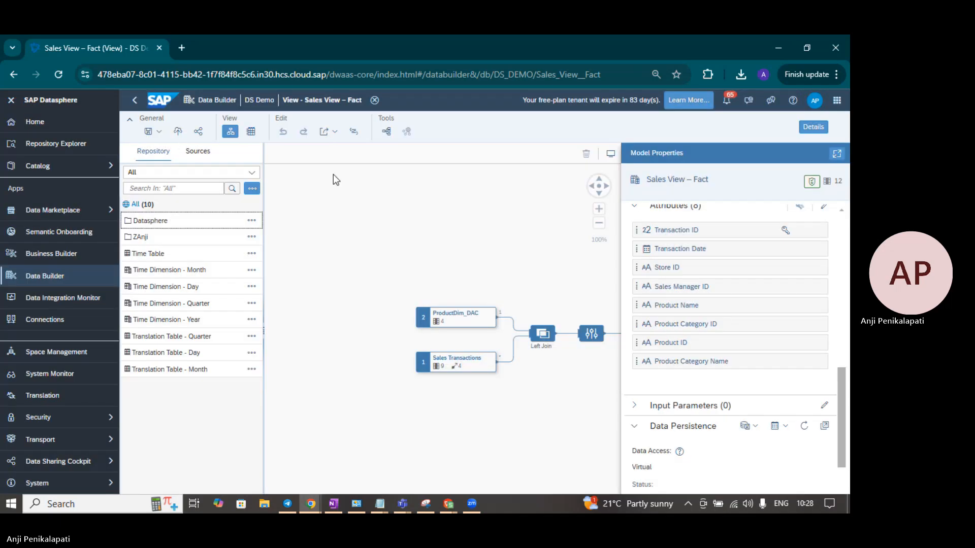
Preview the data of the Sales View – Fact output node and collapse the main navigation for more room
{"action": "left_click", "coordinate": [598, 186]}
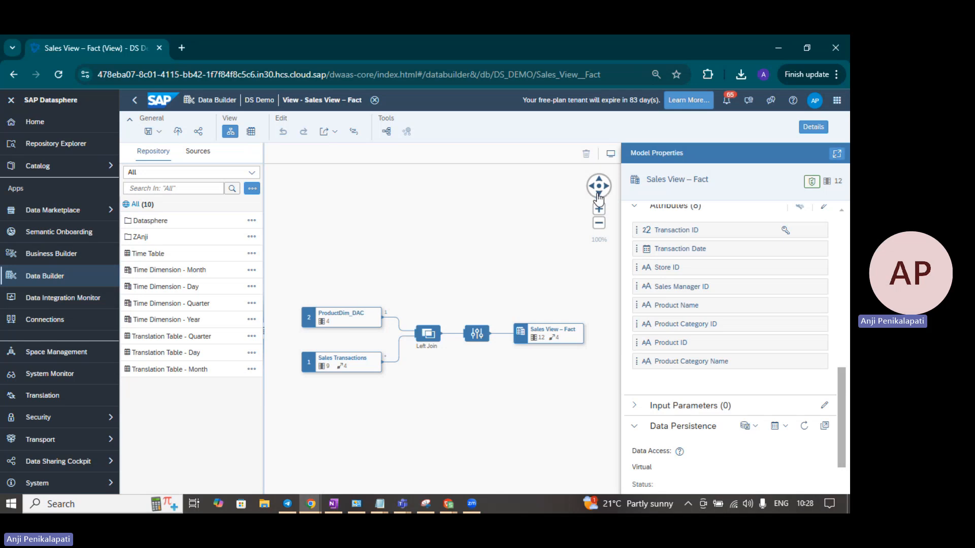
{"action": "left_click", "coordinate": [574, 340]}
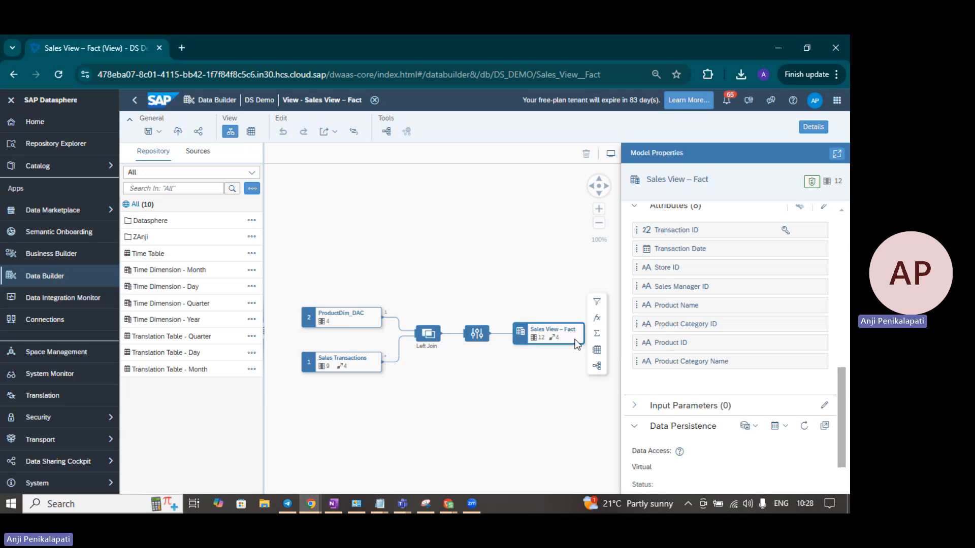
{"action": "left_click", "coordinate": [596, 350]}
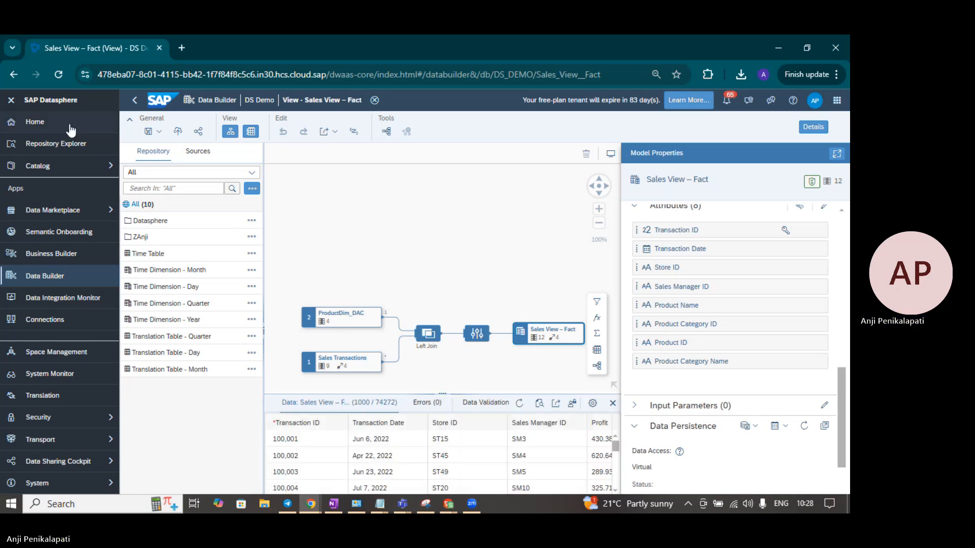
{"action": "left_click", "coordinate": [10, 100]}
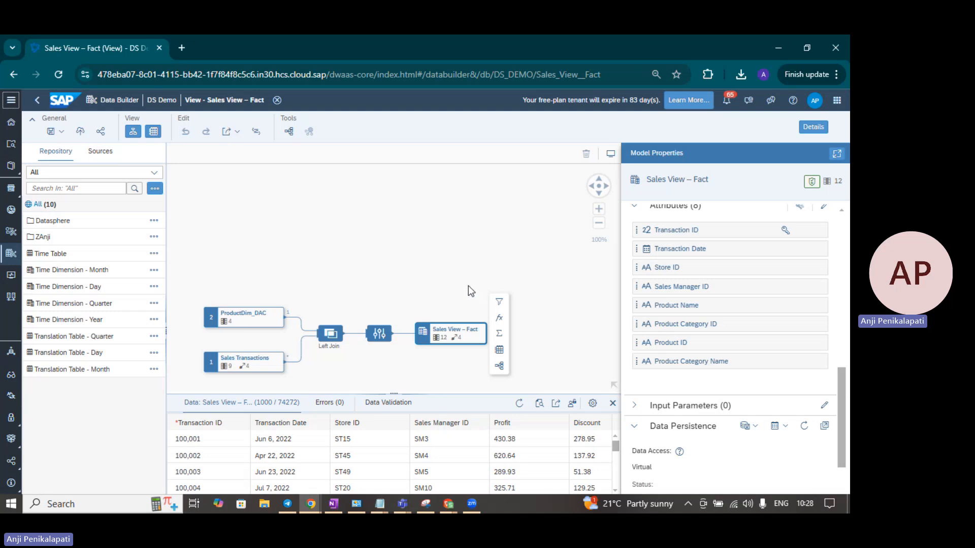
{"action": "left_click", "coordinate": [557, 357]}
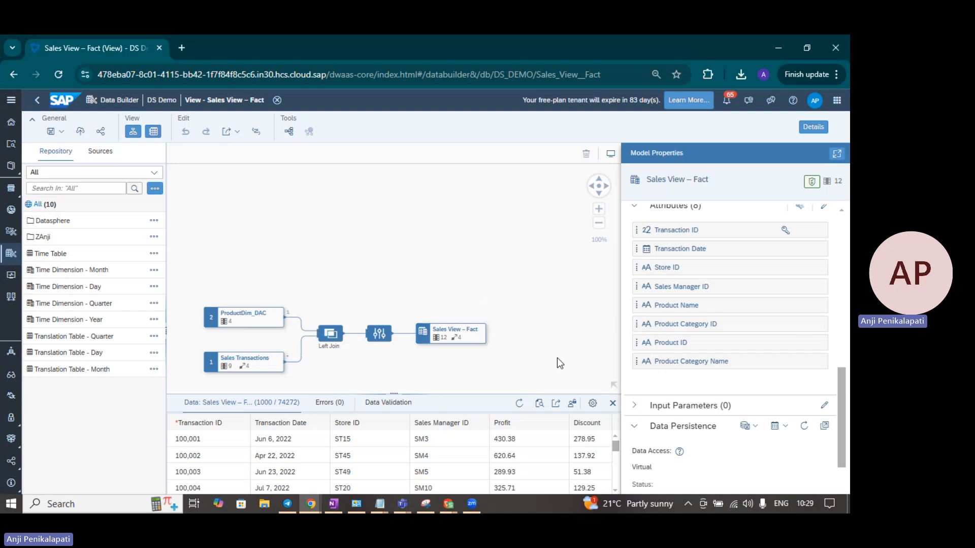
Reload the data preview of the Sales View – Fact node and display its generated SQL statement
{"action": "left_click", "coordinate": [539, 404]}
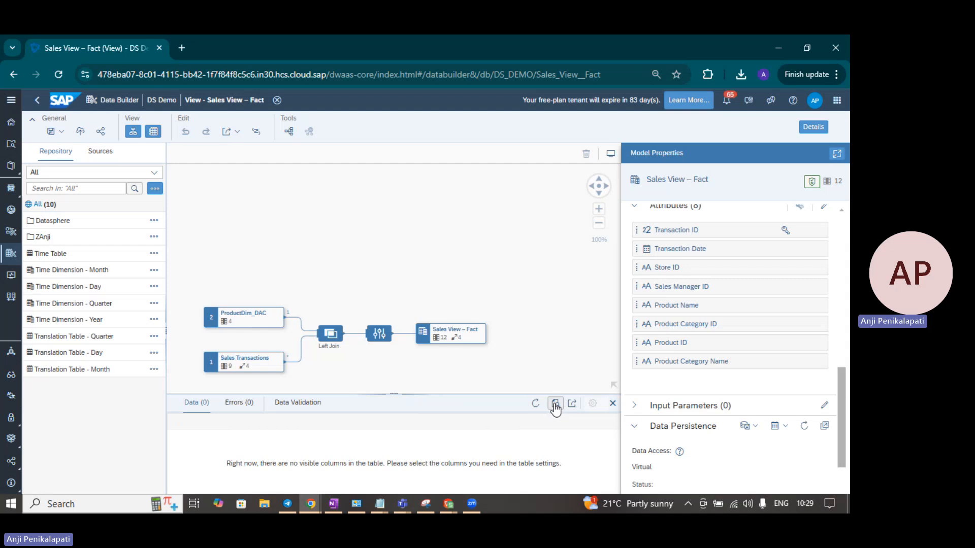
{"action": "left_click", "coordinate": [465, 334]}
{"action": "left_click", "coordinate": [499, 350]}
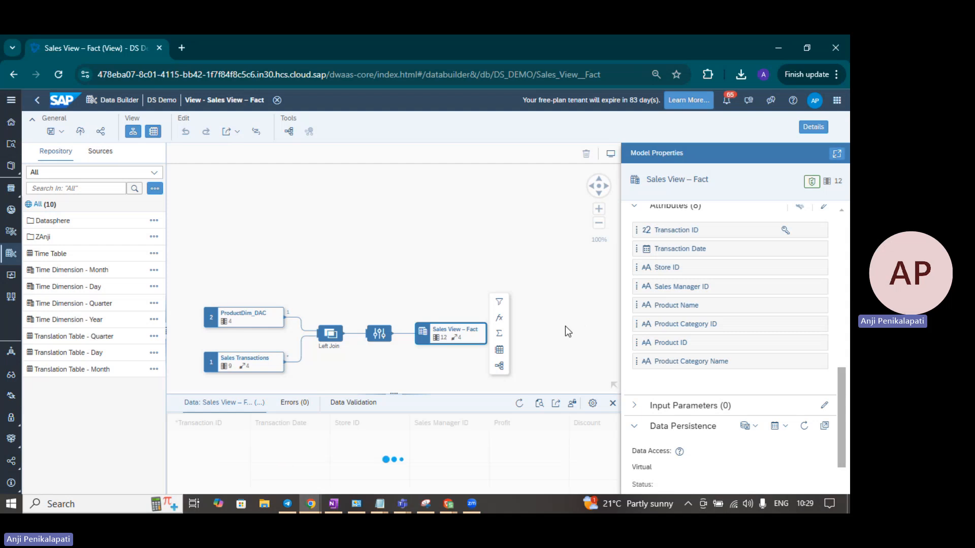
{"action": "left_click", "coordinate": [540, 405]}
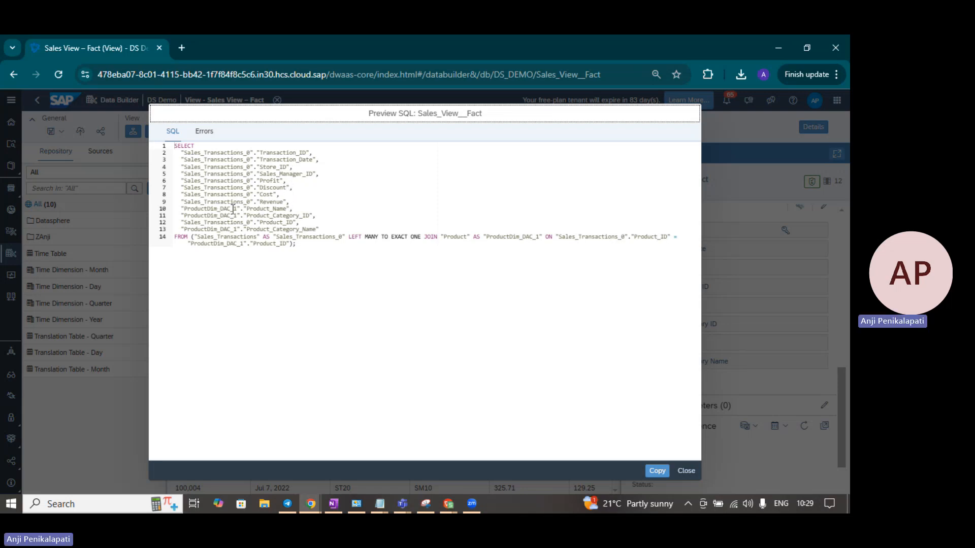
Move the SQL preview aside to compare it with the view diagram, and close the preview
{"action": "left_click_drag", "start_coordinate": [368, 116], "coordinate": [580, 121]}
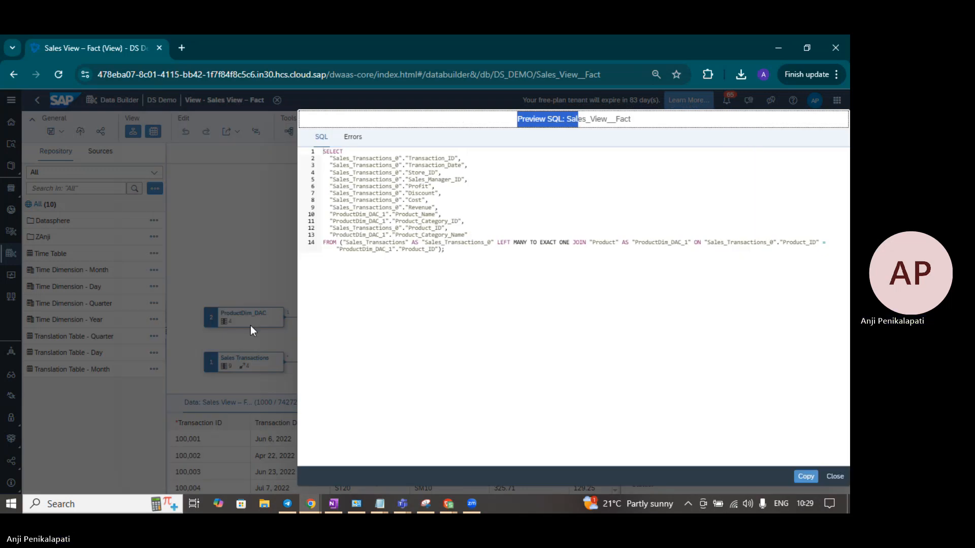
{"action": "left_click_drag", "start_coordinate": [528, 119], "coordinate": [453, 109]}
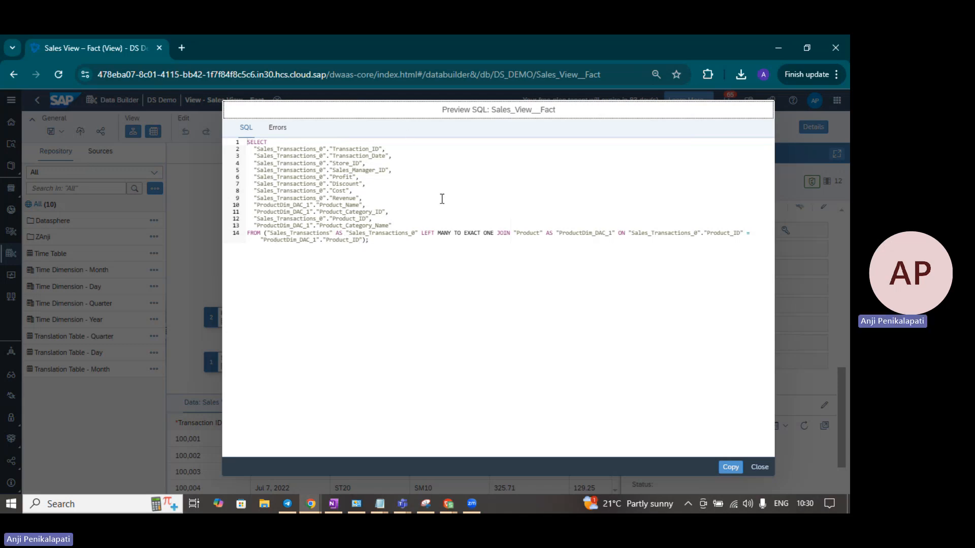
{"action": "left_click", "coordinate": [760, 467]}
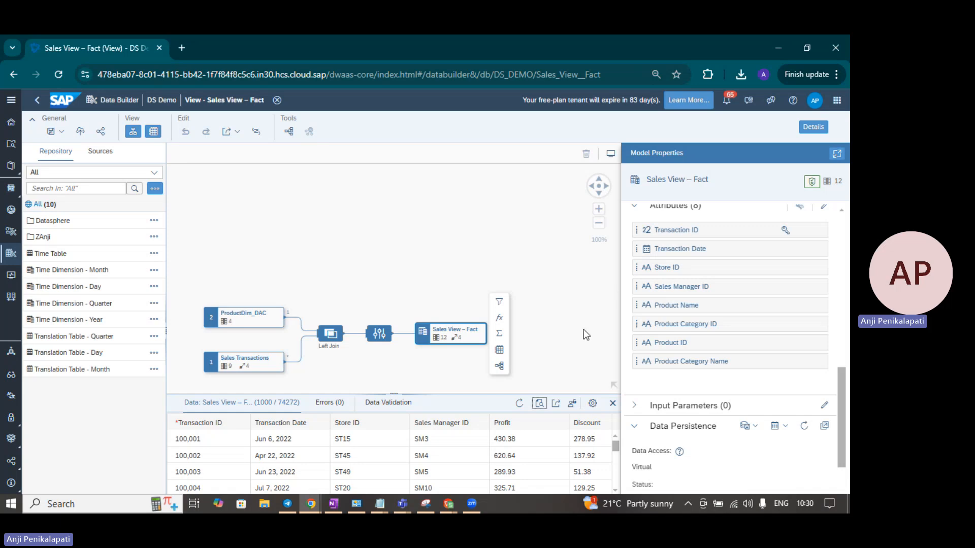
Show the view's model properties and collapse the Attributes and Measures sections to reach Data Persistence
{"action": "left_click", "coordinate": [576, 296]}
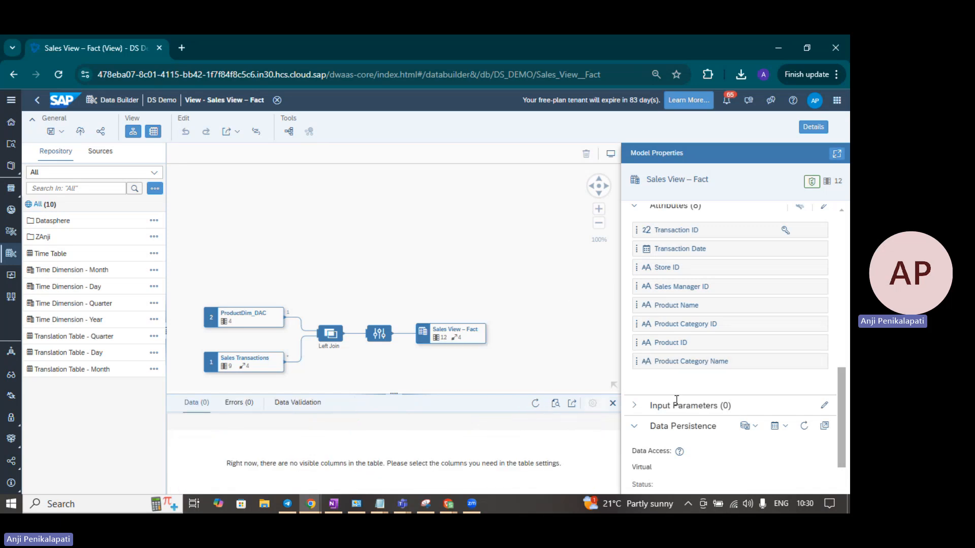
{"action": "left_click", "coordinate": [635, 209]}
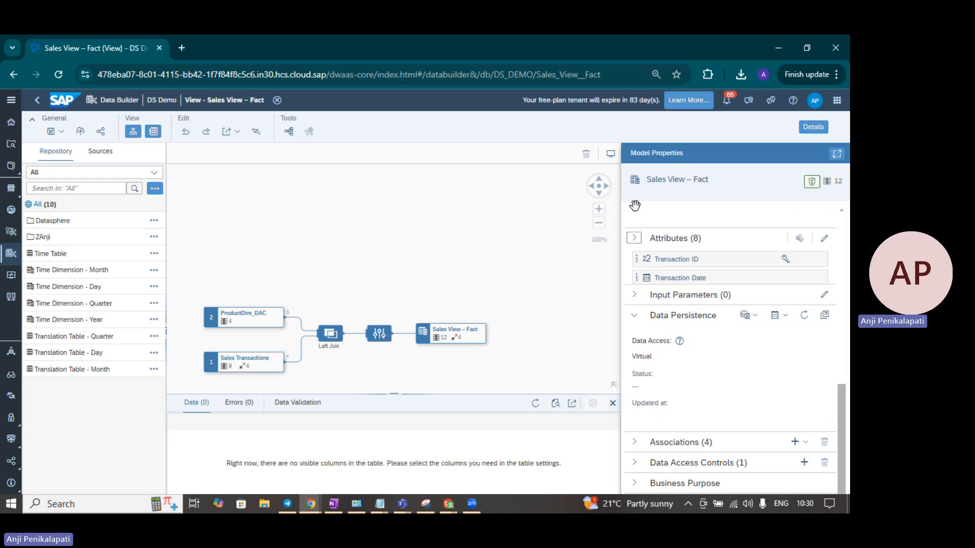
{"action": "scroll", "coordinate": [839, 267], "scroll_direction": "up", "scroll_amount": 5}
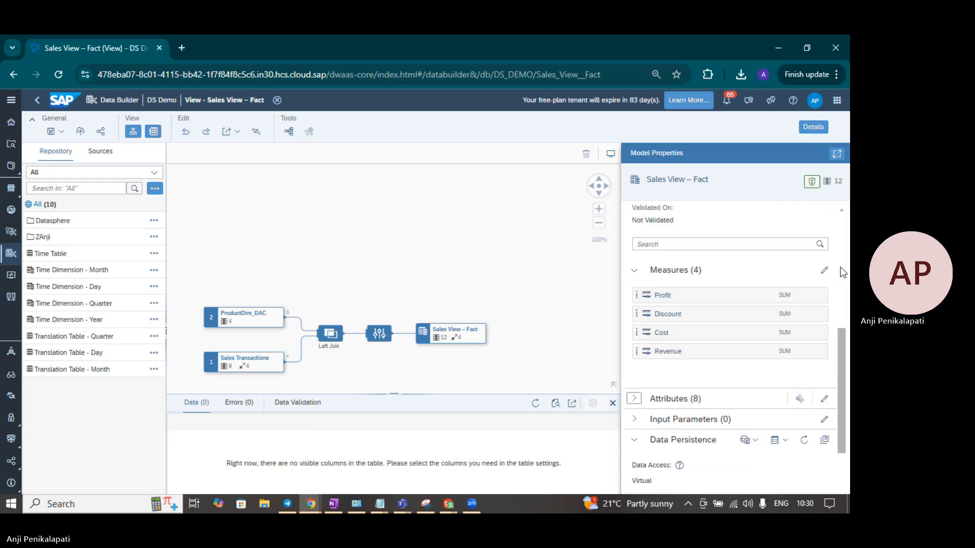
{"action": "scroll", "coordinate": [754, 305], "scroll_direction": "down", "scroll_amount": 2}
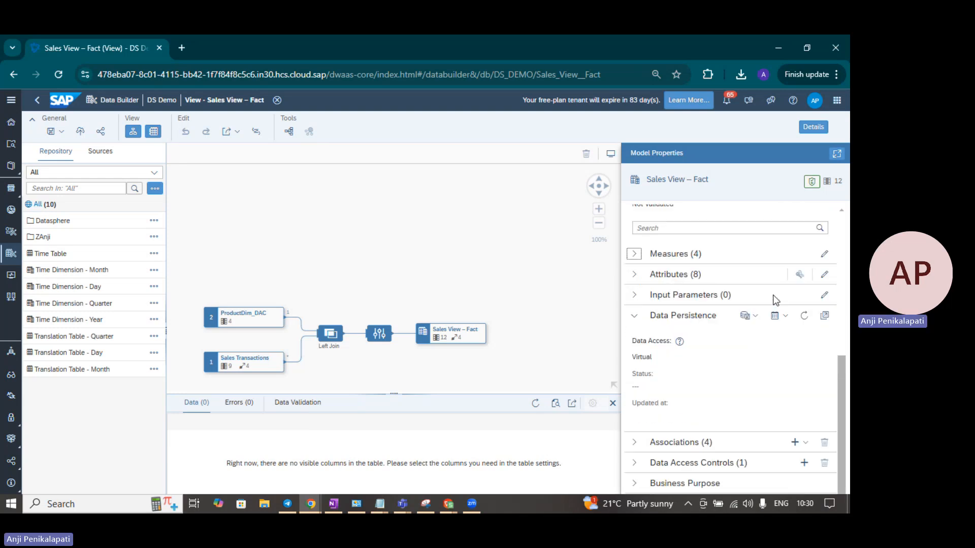
Start the View Analyzer for Sales View – Fact without memory consumption and without generating an Explain plan
{"action": "left_click", "coordinate": [759, 318]}
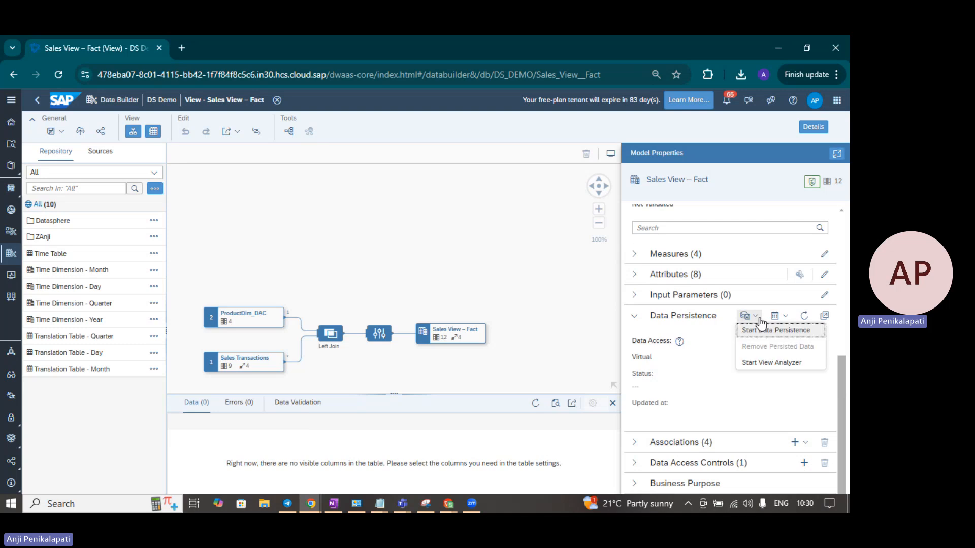
{"action": "left_click", "coordinate": [766, 364]}
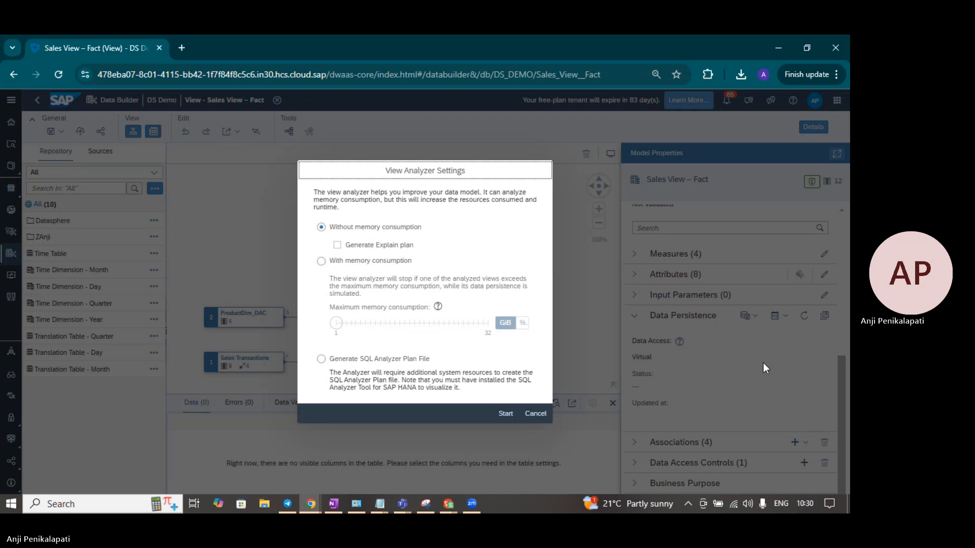
{"action": "left_click", "coordinate": [337, 246]}
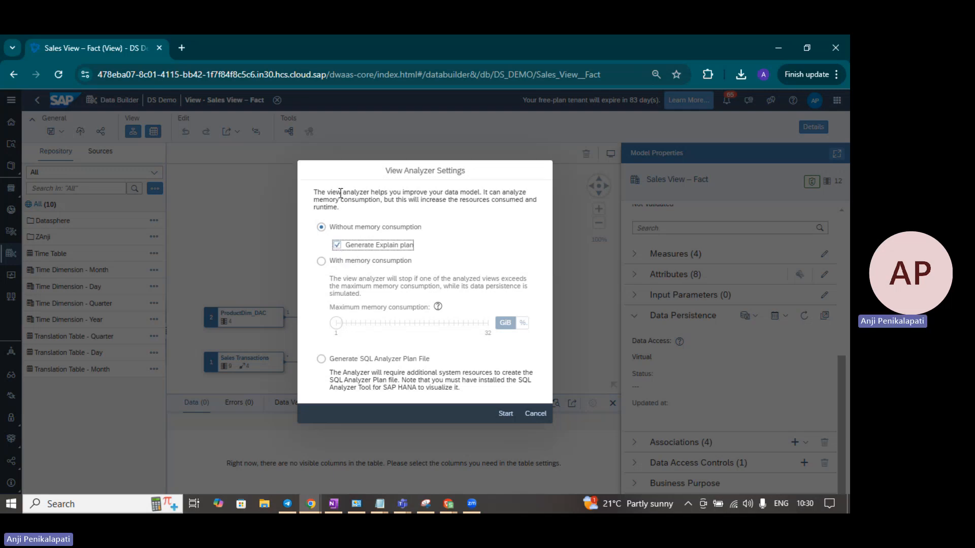
{"action": "left_click", "coordinate": [337, 245]}
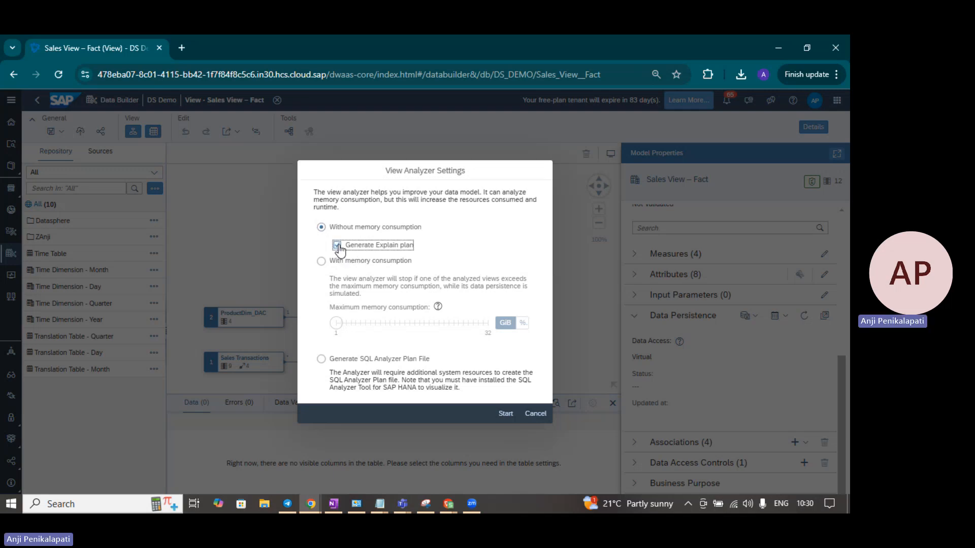
{"action": "left_click", "coordinate": [504, 412]}
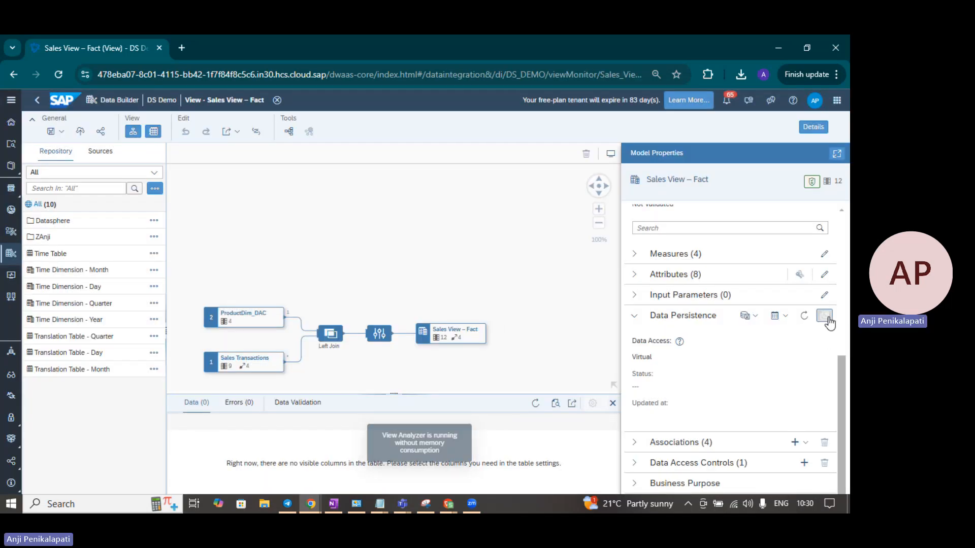
Open the view's monitor and check the parameter details of the View Analyzer execution message in the task log
{"action": "left_click", "coordinate": [826, 317]}
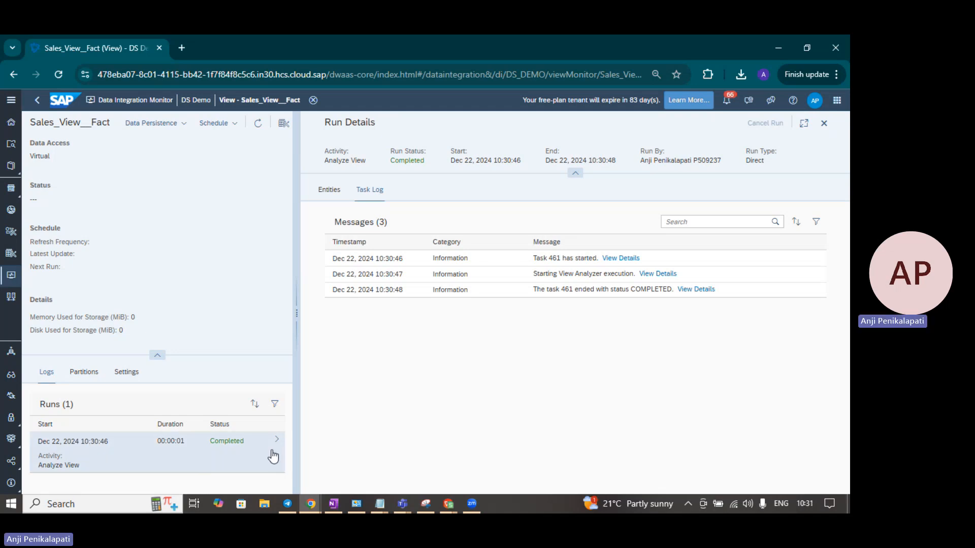
{"action": "left_click", "coordinate": [655, 278]}
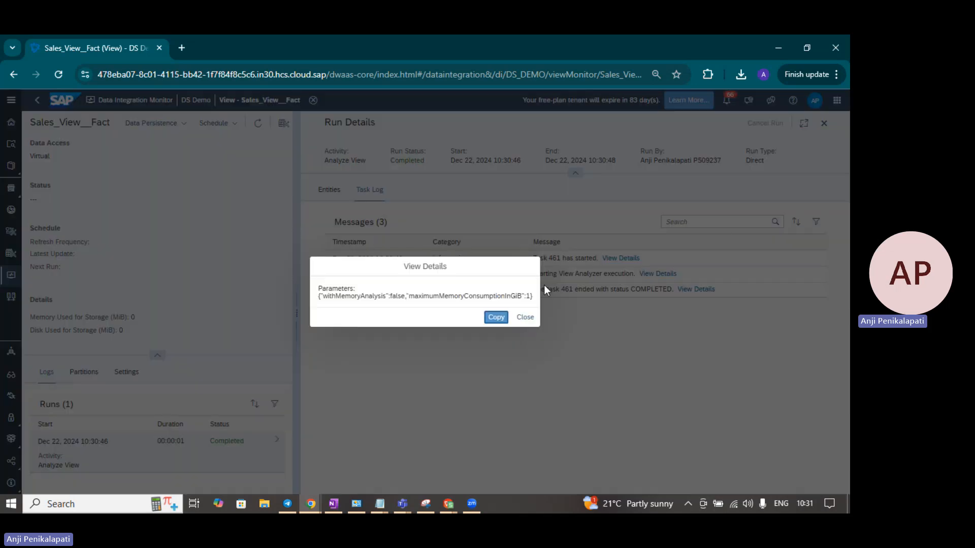
{"action": "left_click", "coordinate": [523, 318]}
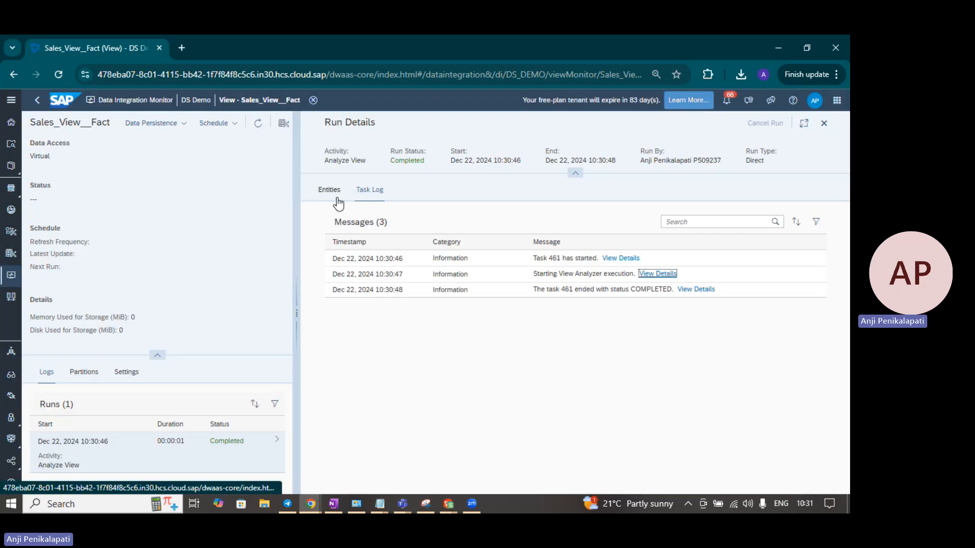
Display the analyzed entities of the run and inspect the View Analyzer information and messages for DAC_Product_Category
{"action": "left_click", "coordinate": [330, 191]}
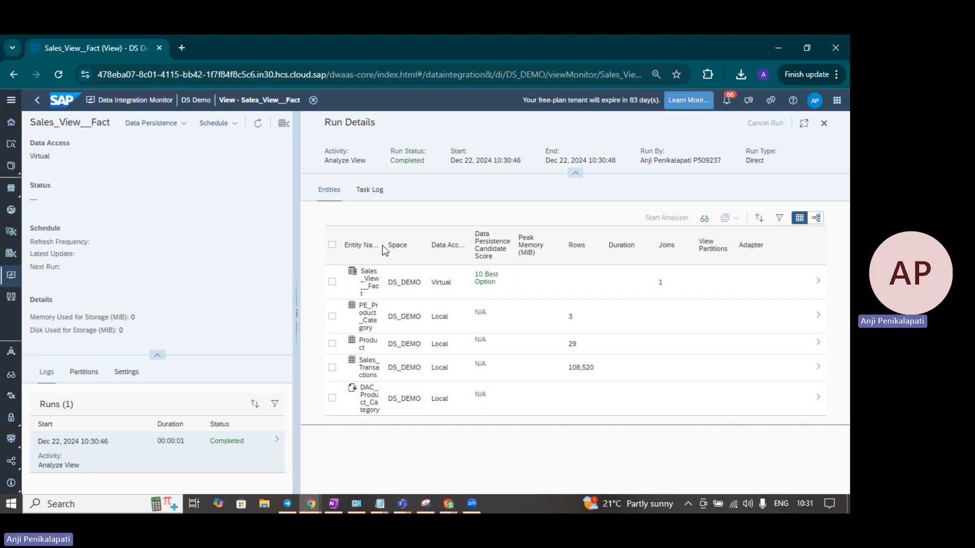
{"action": "left_click", "coordinate": [804, 123]}
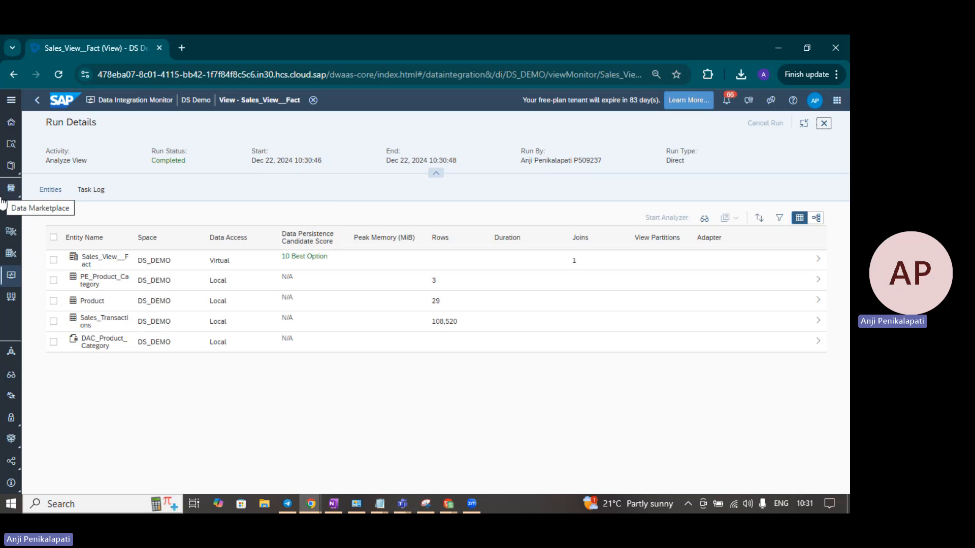
{"action": "left_click", "coordinate": [86, 350]}
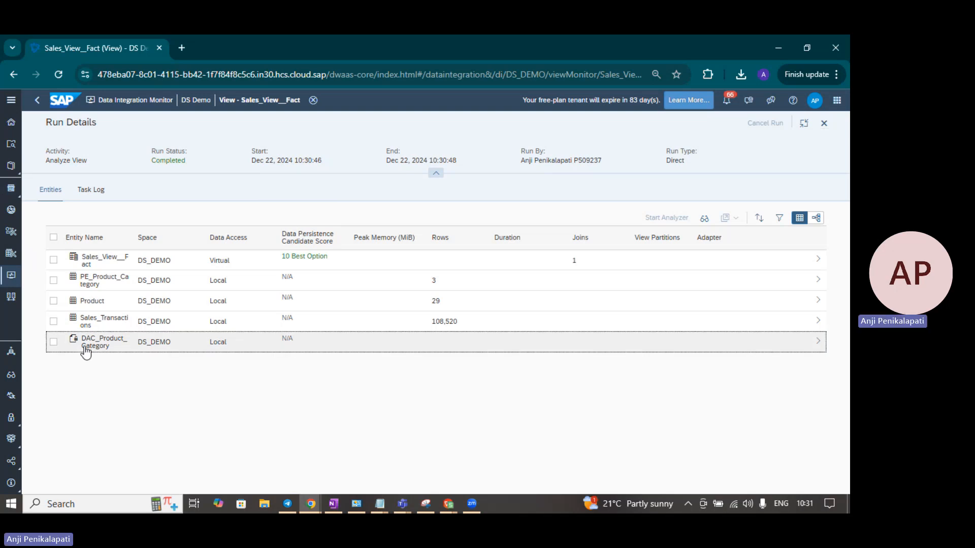
{"action": "left_click", "coordinate": [85, 350]}
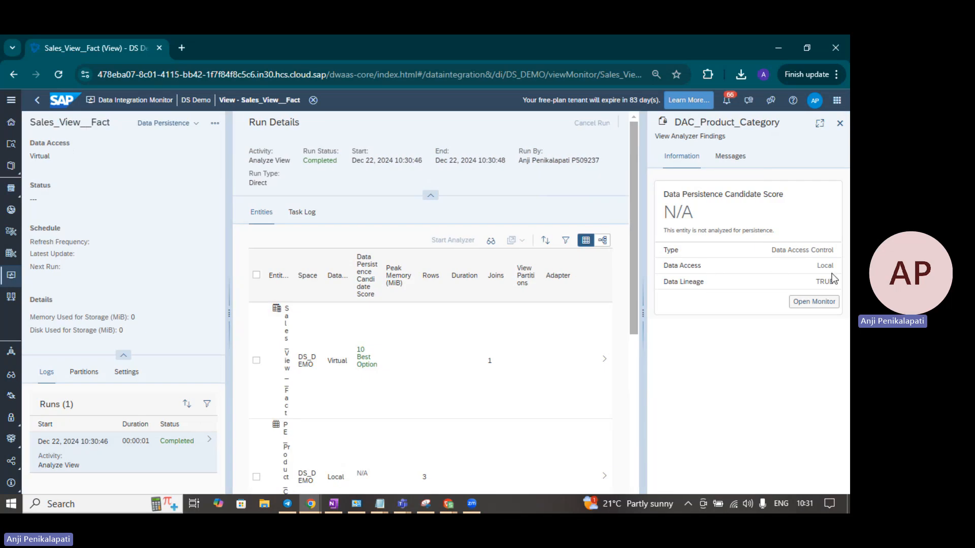
{"action": "left_click", "coordinate": [728, 163]}
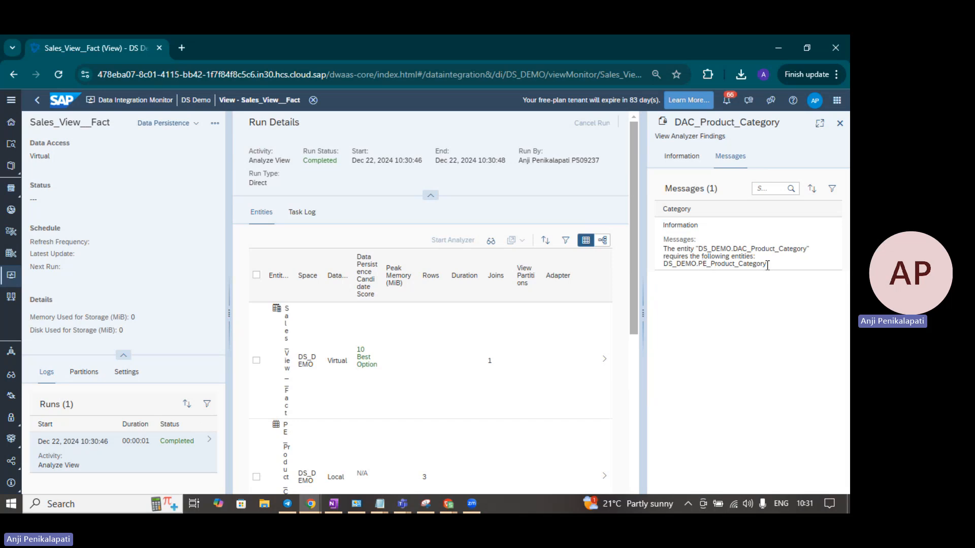
{"action": "left_click_drag", "start_coordinate": [767, 265], "coordinate": [699, 267]}
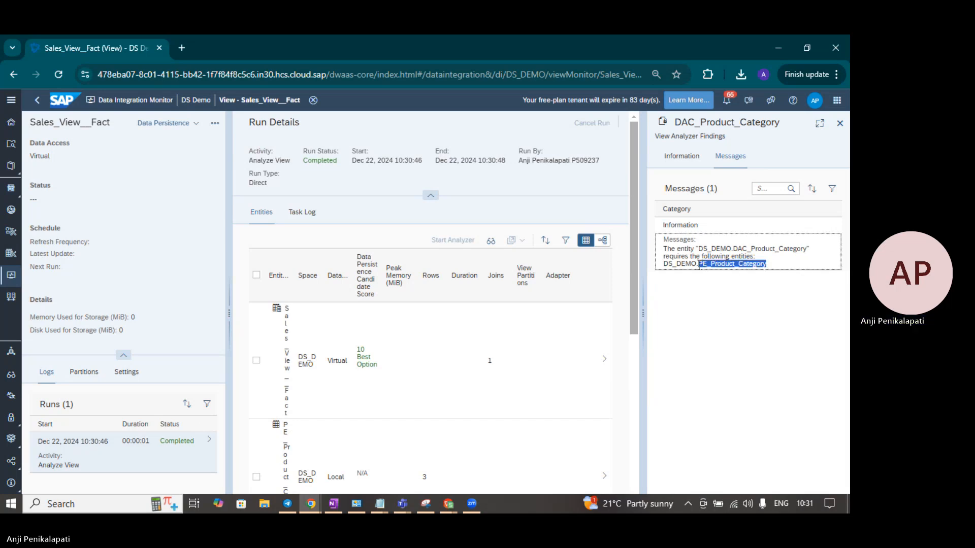
{"action": "left_click", "coordinate": [778, 264]}
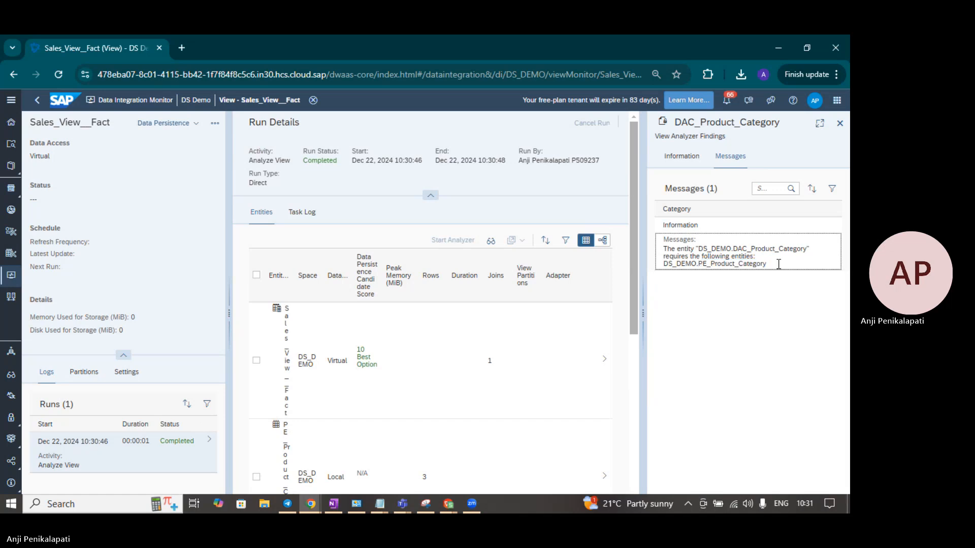
{"action": "left_click", "coordinate": [840, 124]}
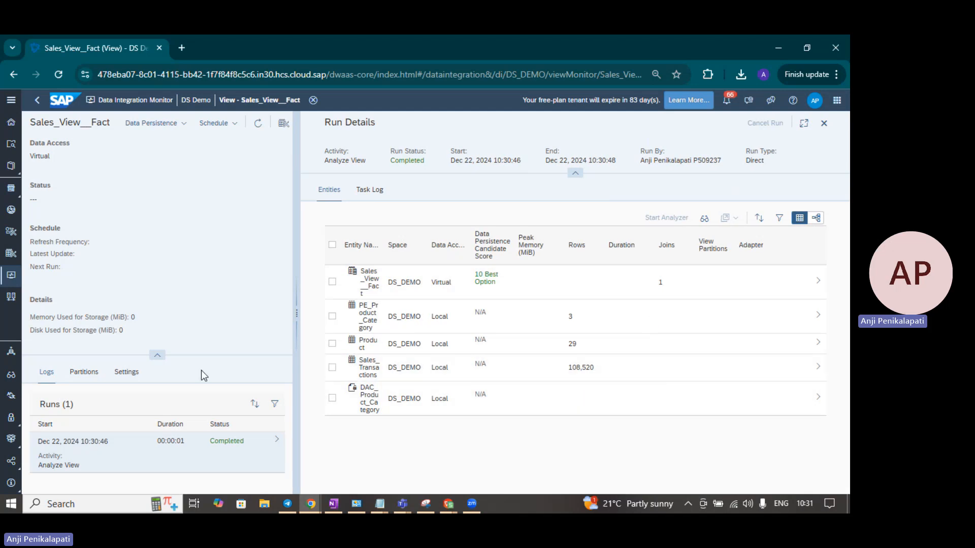
Review the View Analyzer findings for the Sales_Transactions and PE_Product_Category tables, including the number of rows
{"action": "left_click", "coordinate": [818, 369]}
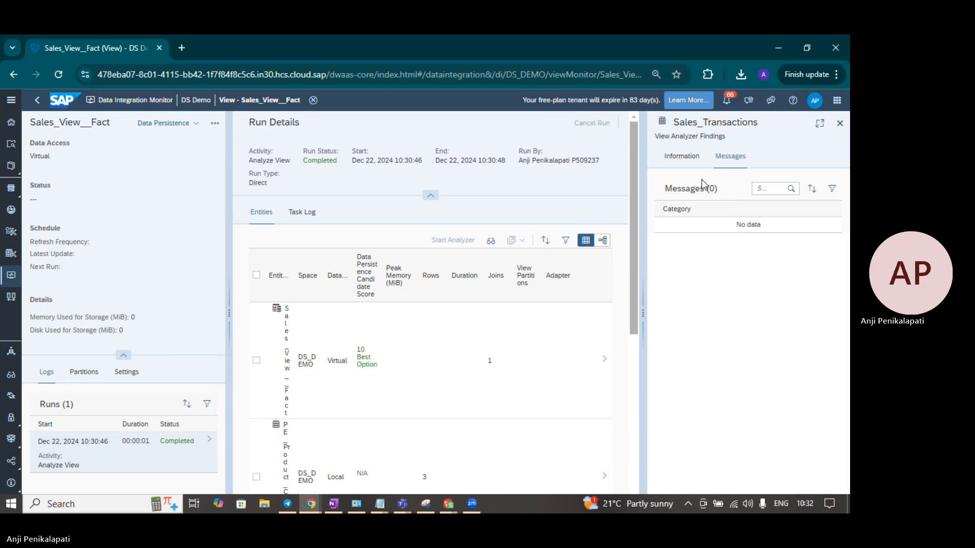
{"action": "left_click", "coordinate": [679, 162]}
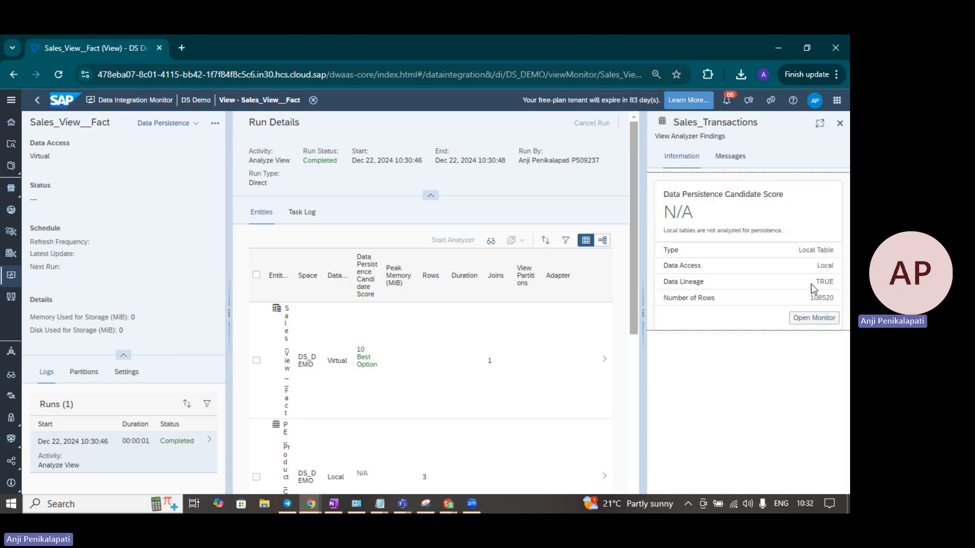
{"action": "left_click", "coordinate": [812, 299]}
{"action": "left_click_drag", "start_coordinate": [812, 300], "coordinate": [823, 300]}
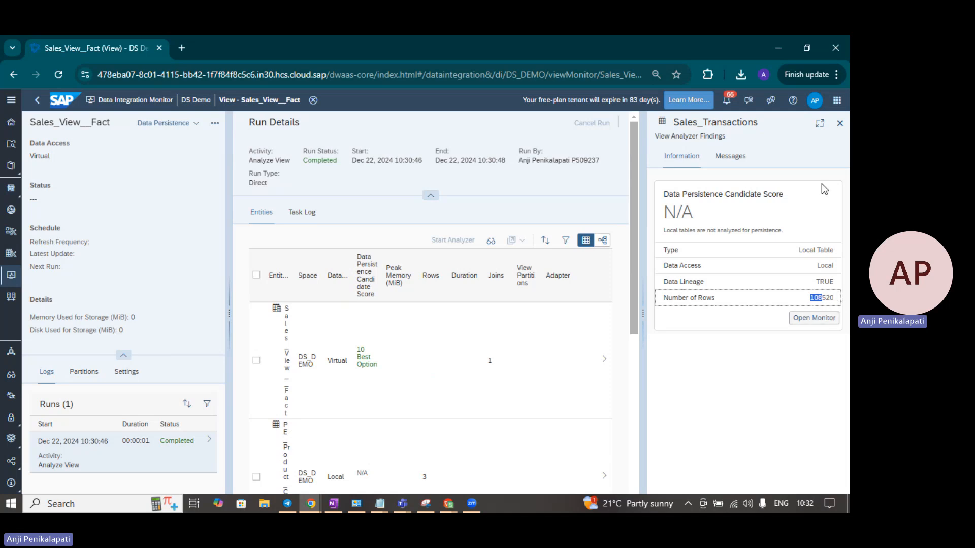
{"action": "left_click", "coordinate": [840, 125]}
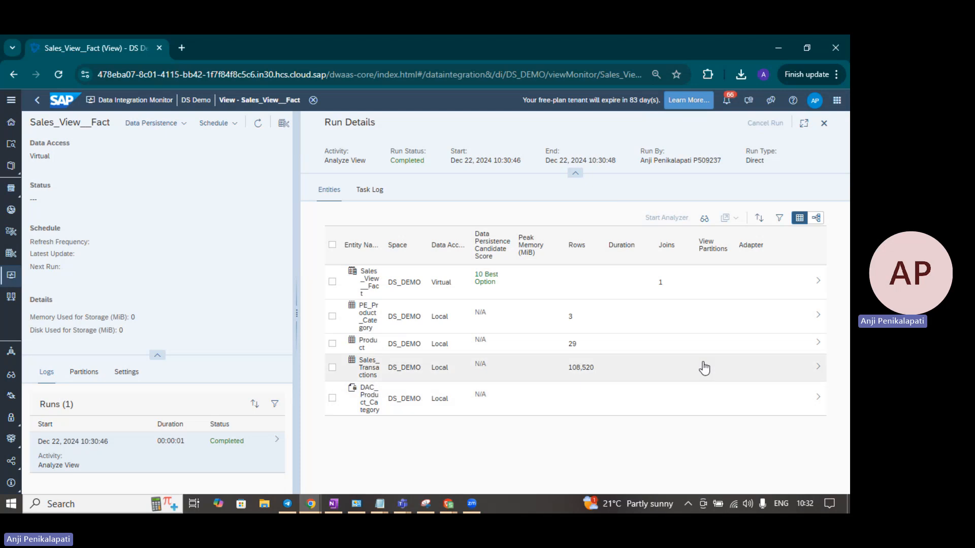
{"action": "left_click", "coordinate": [811, 324]}
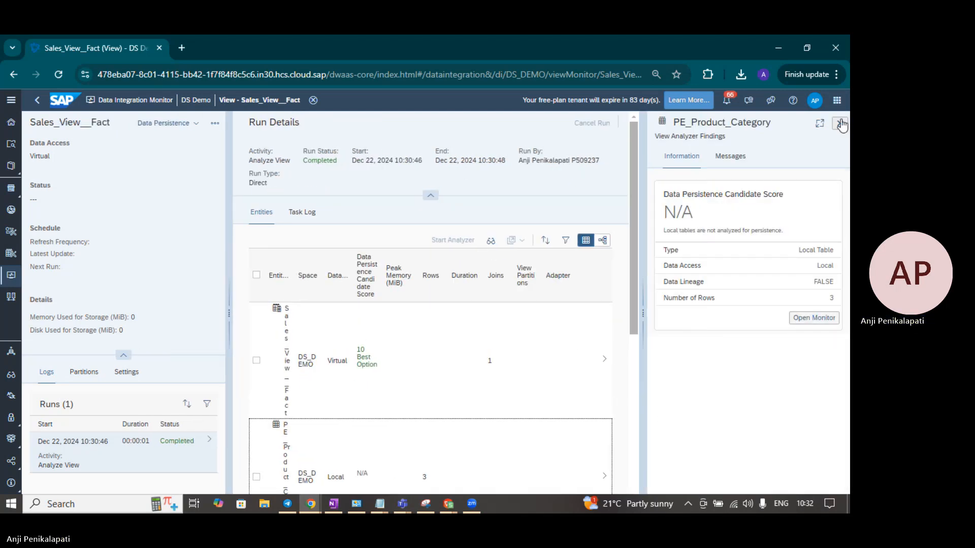
{"action": "left_click", "coordinate": [840, 124]}
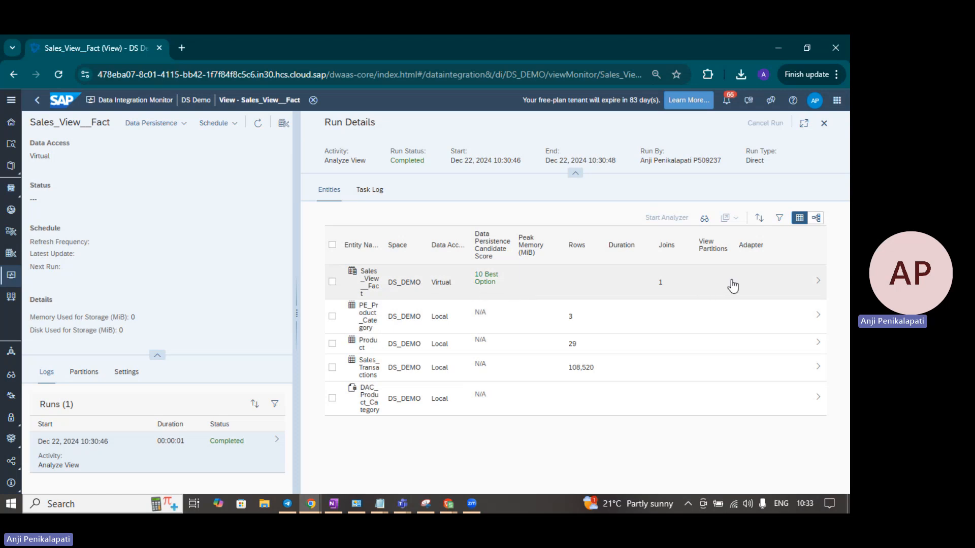
Examine the persistence candidate score, joins and required entities in the View Analyzer findings for Sales_View__Fact
{"action": "left_click", "coordinate": [795, 281]}
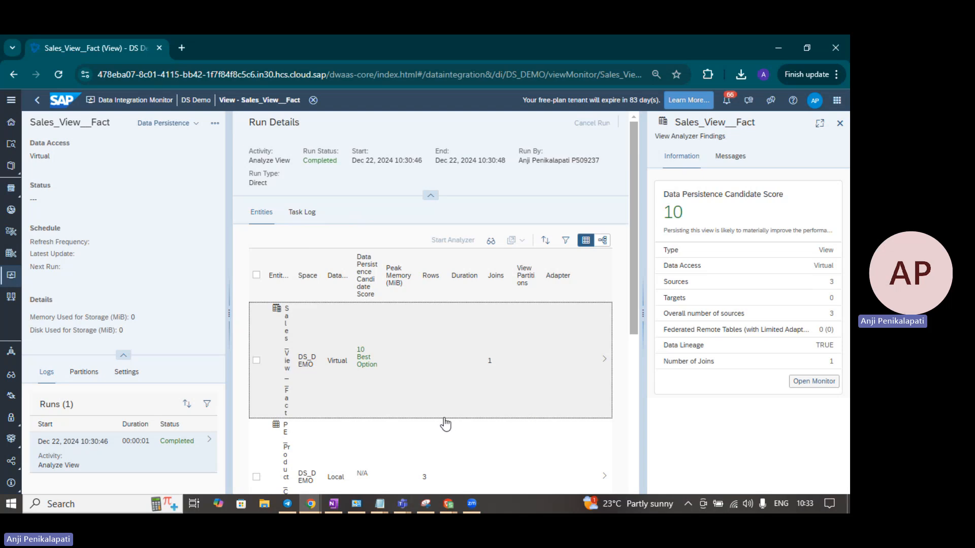
{"action": "scroll", "coordinate": [445, 424], "scroll_direction": "down", "scroll_amount": 1}
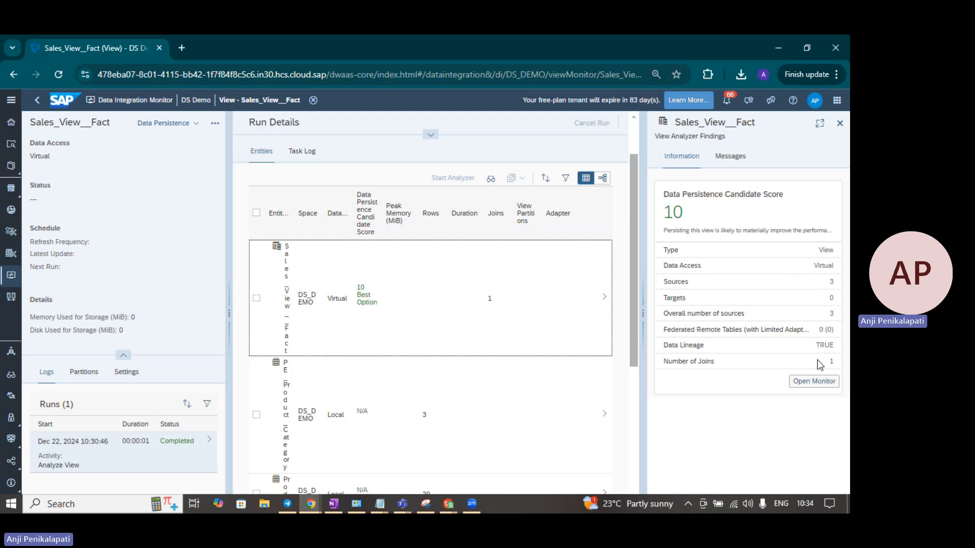
{"action": "left_click", "coordinate": [734, 168]}
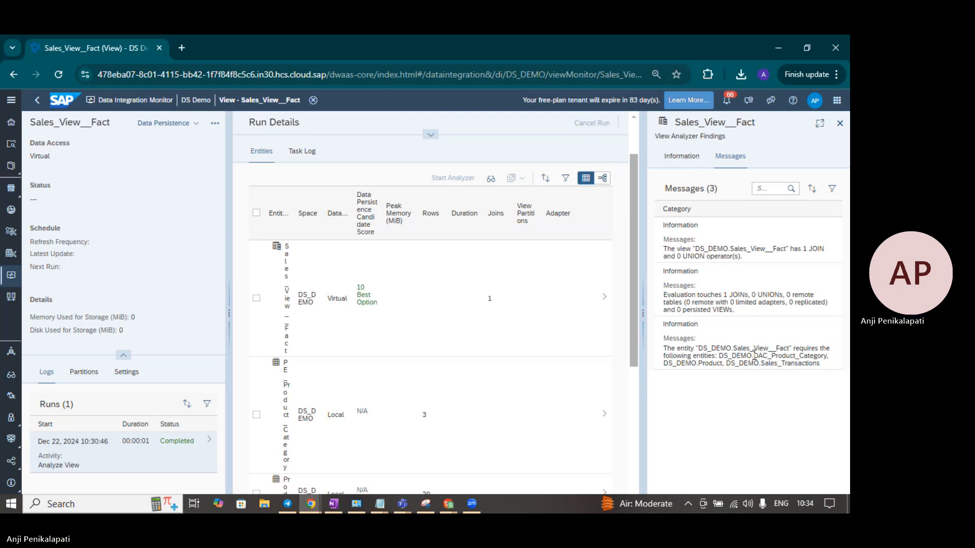
{"action": "left_click_drag", "start_coordinate": [753, 355], "coordinate": [830, 356]}
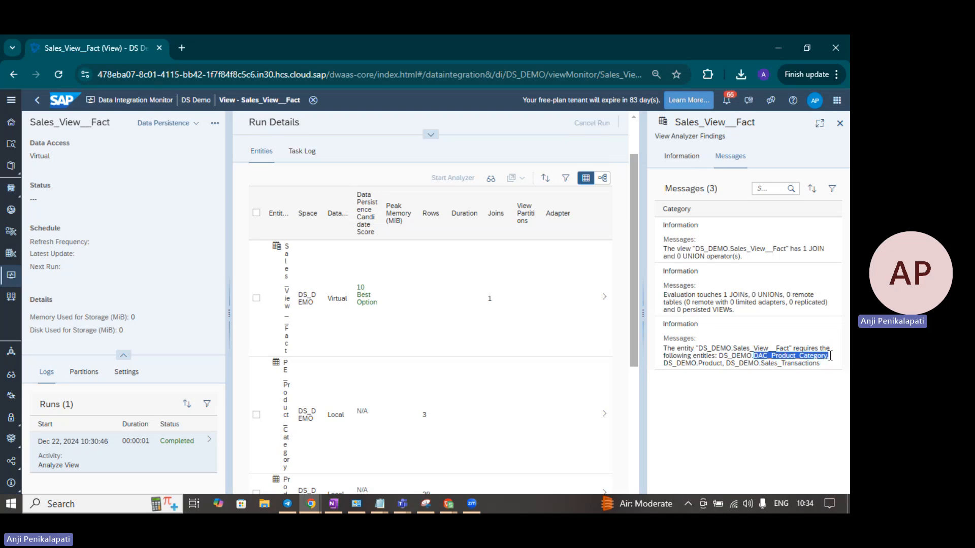
{"action": "left_click_drag", "start_coordinate": [696, 364], "coordinate": [821, 365]}
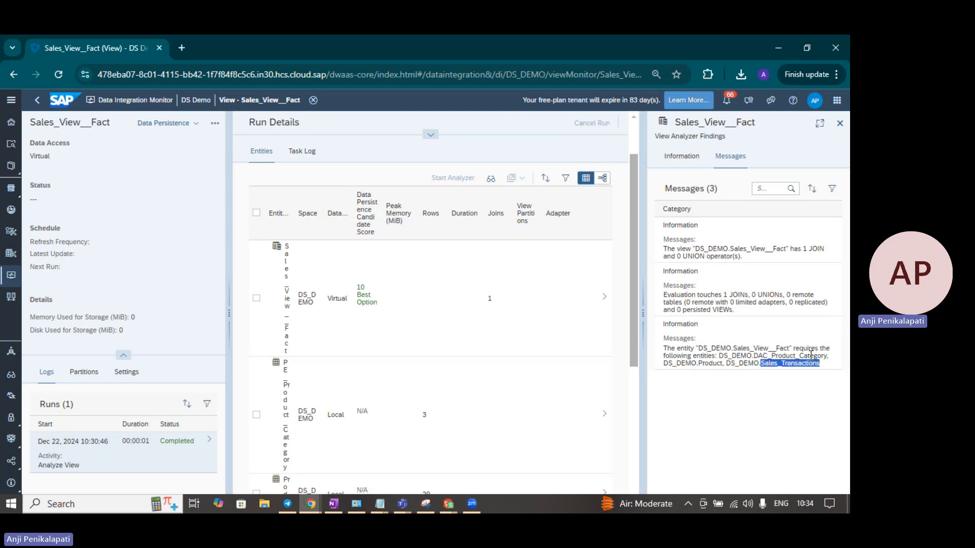
{"action": "left_click", "coordinate": [839, 123]}
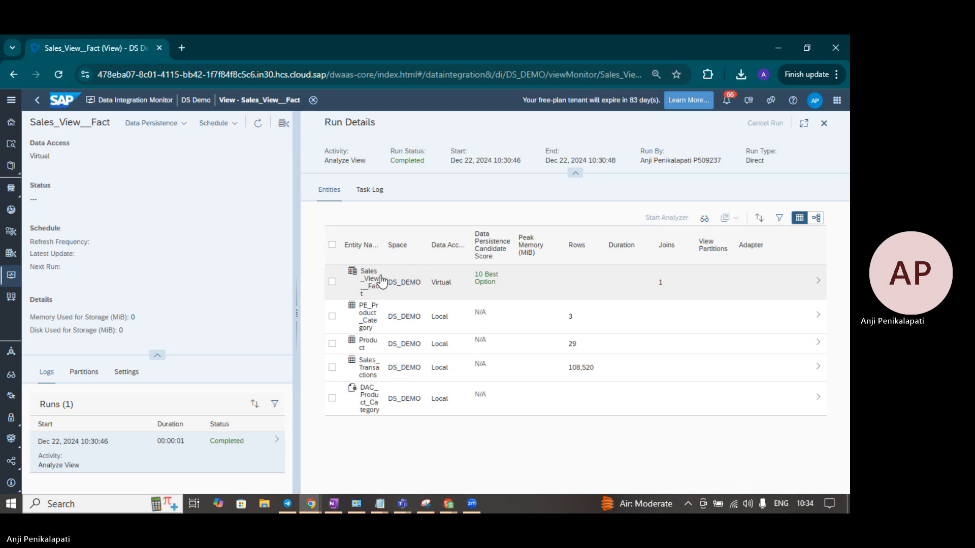
Open the partition definition for Sales_View__Fact, rate the suitability of its columns, and discard the definition
{"action": "left_click", "coordinate": [369, 190]}
{"action": "left_click", "coordinate": [331, 190]}
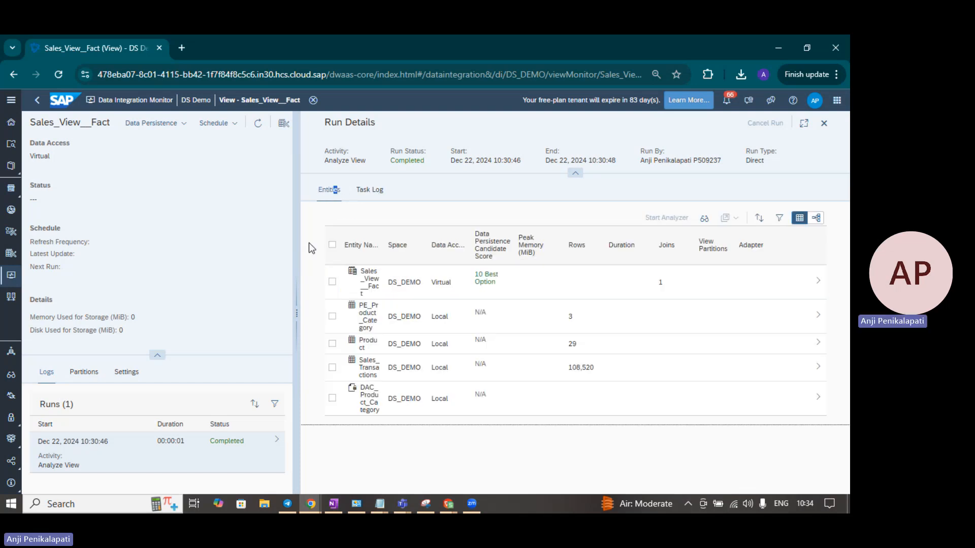
{"action": "left_click", "coordinate": [89, 371]}
{"action": "scroll", "coordinate": [188, 360], "scroll_direction": "down", "scroll_amount": 1}
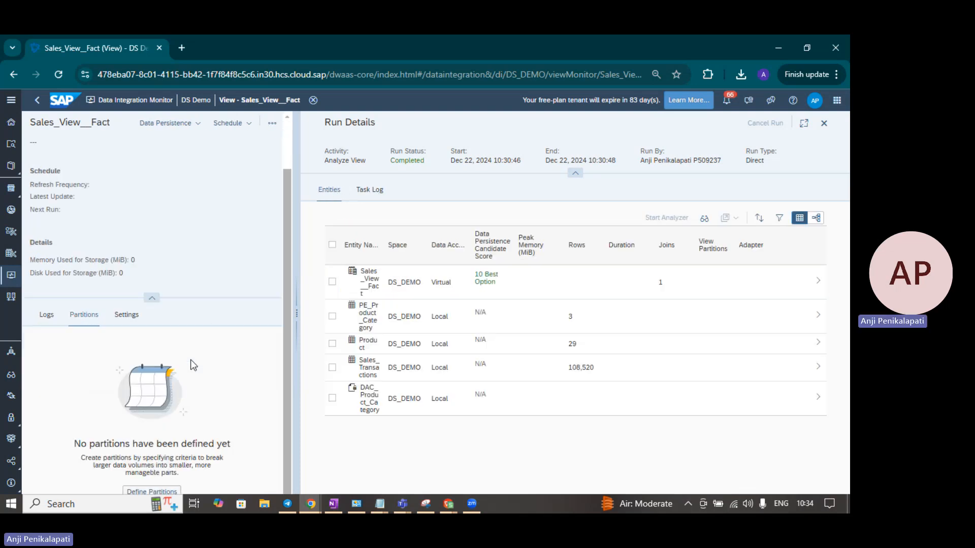
{"action": "left_click", "coordinate": [163, 493]}
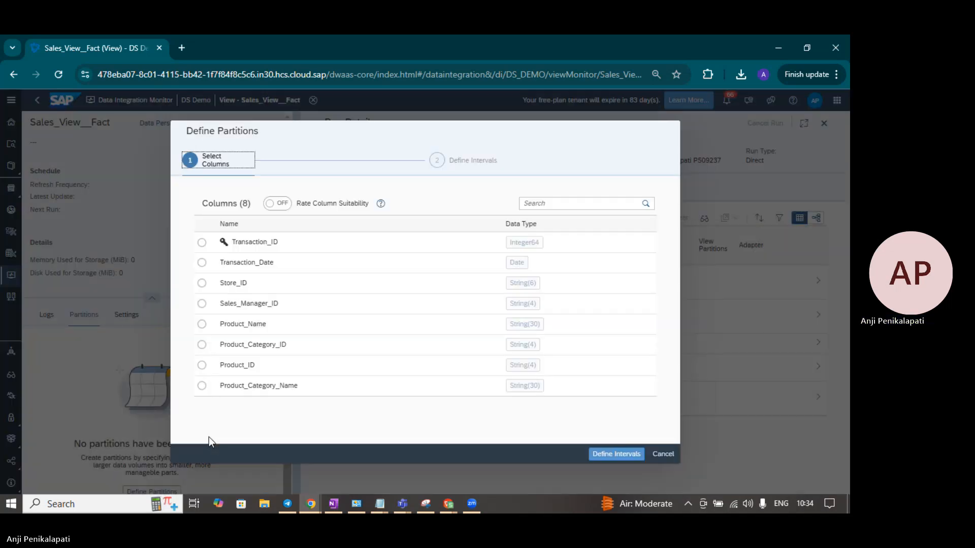
{"action": "left_click", "coordinate": [277, 206]}
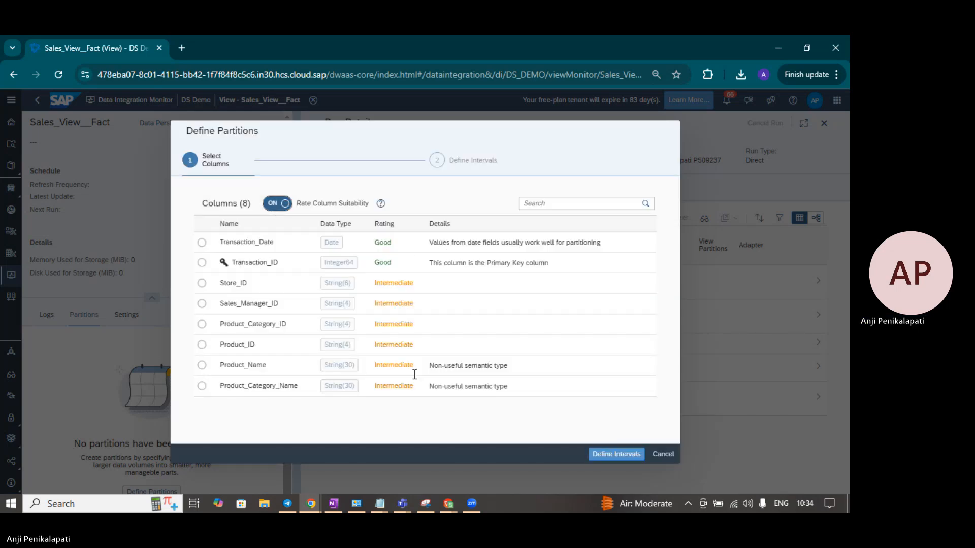
{"action": "left_click", "coordinate": [671, 456]}
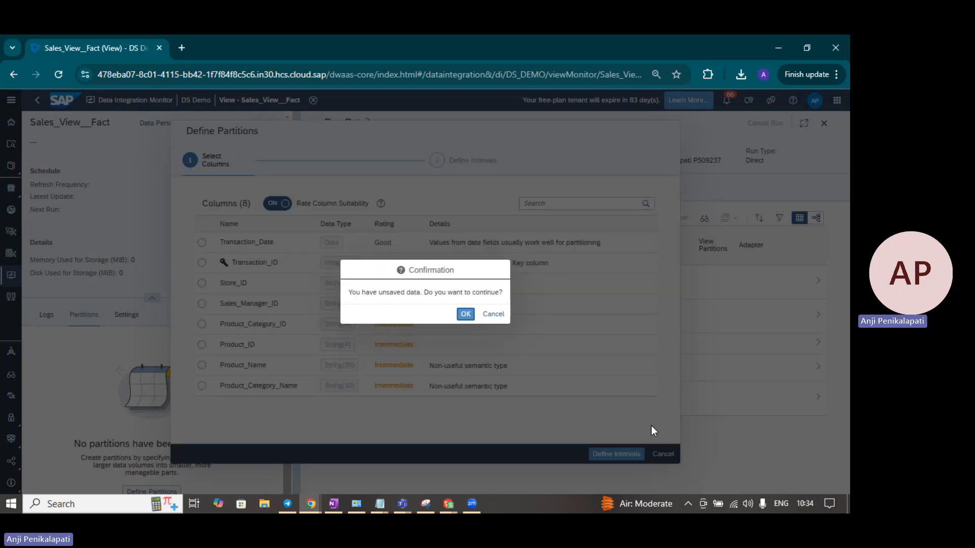
{"action": "left_click", "coordinate": [465, 314]}
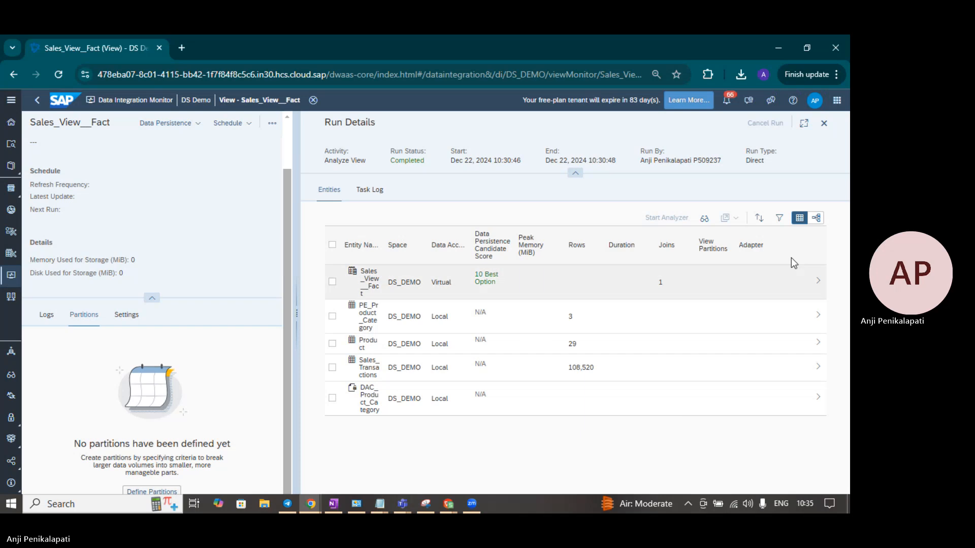
Close the run details and start data persistence for Sales View – Fact from its model properties
{"action": "left_click", "coordinate": [824, 124]}
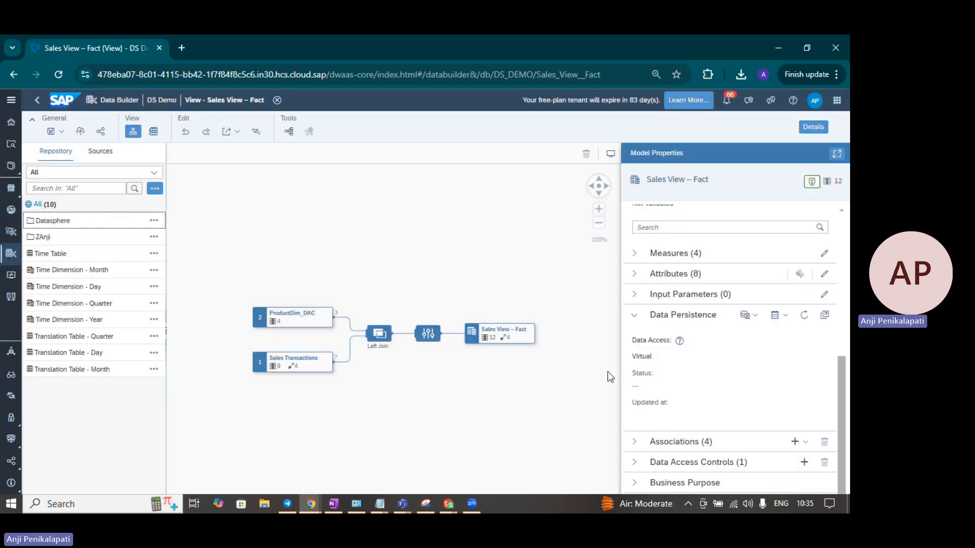
{"action": "left_click", "coordinate": [749, 315]}
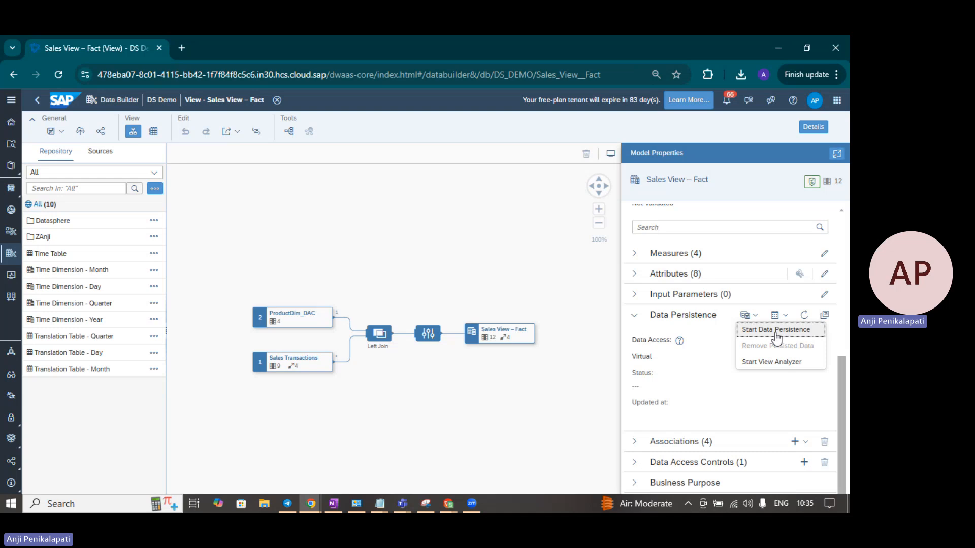
{"action": "left_click", "coordinate": [776, 330]}
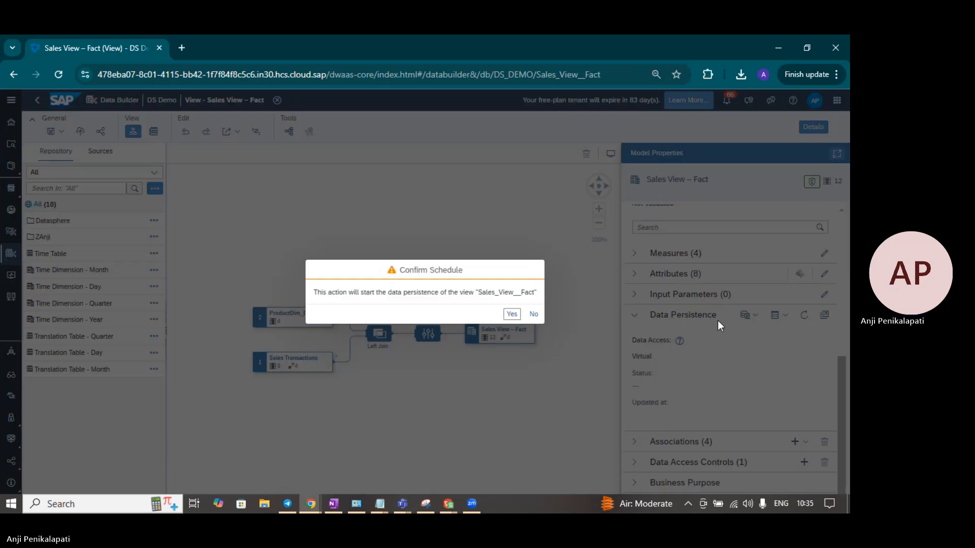
{"action": "left_click", "coordinate": [514, 315]}
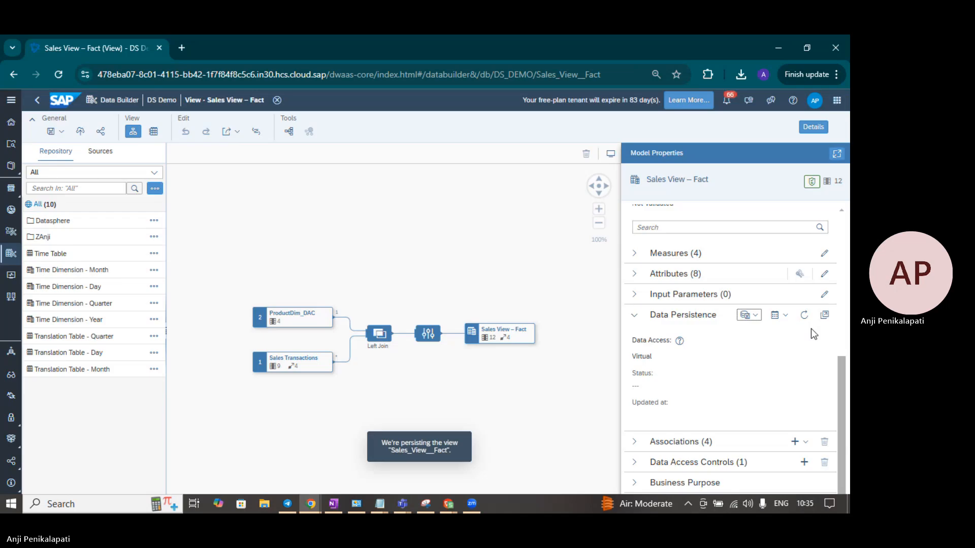
Open the view's persistence run log and examine the INSERT statement behind the message on records inserted into the persistence table
{"action": "left_click", "coordinate": [824, 314]}
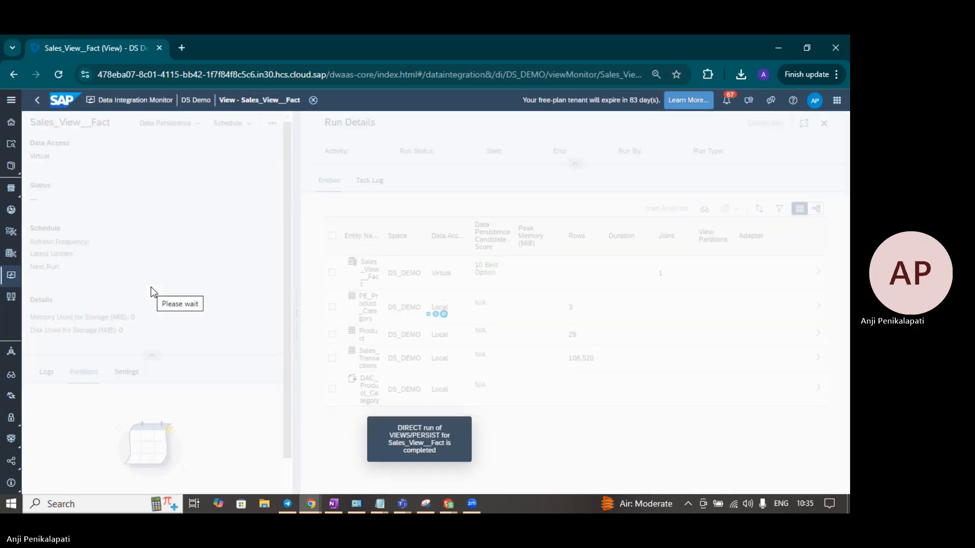
{"action": "left_click", "coordinate": [46, 371]}
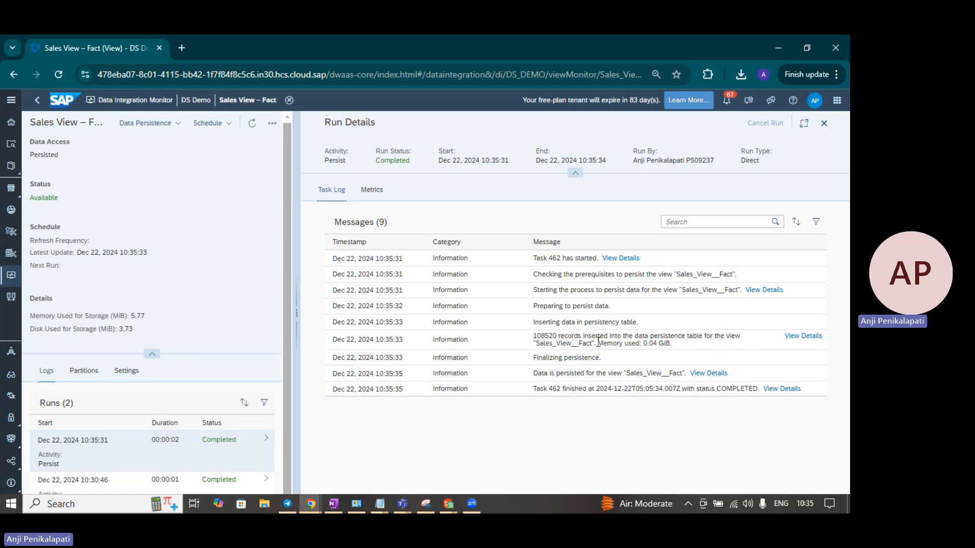
{"action": "left_click", "coordinate": [810, 337]}
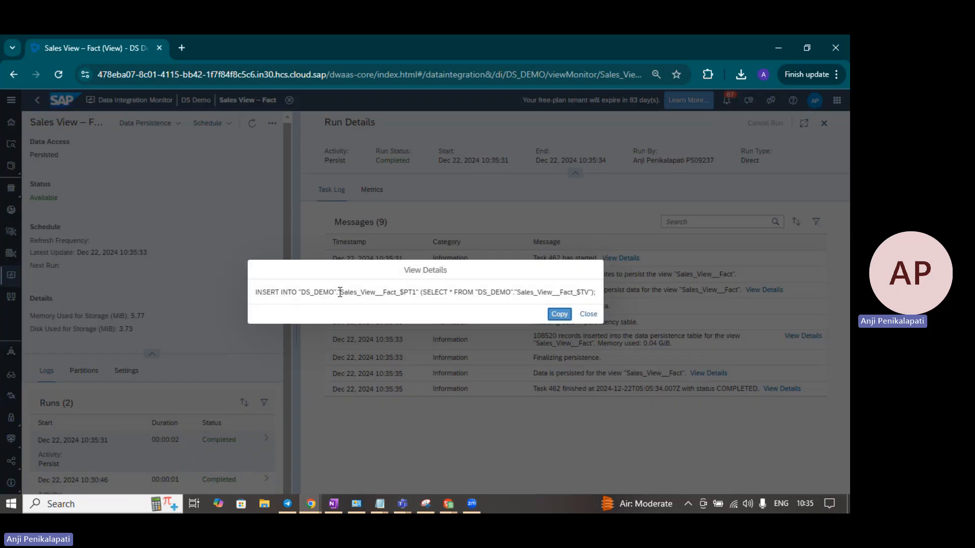
{"action": "left_click_drag", "start_coordinate": [339, 293], "coordinate": [415, 292]}
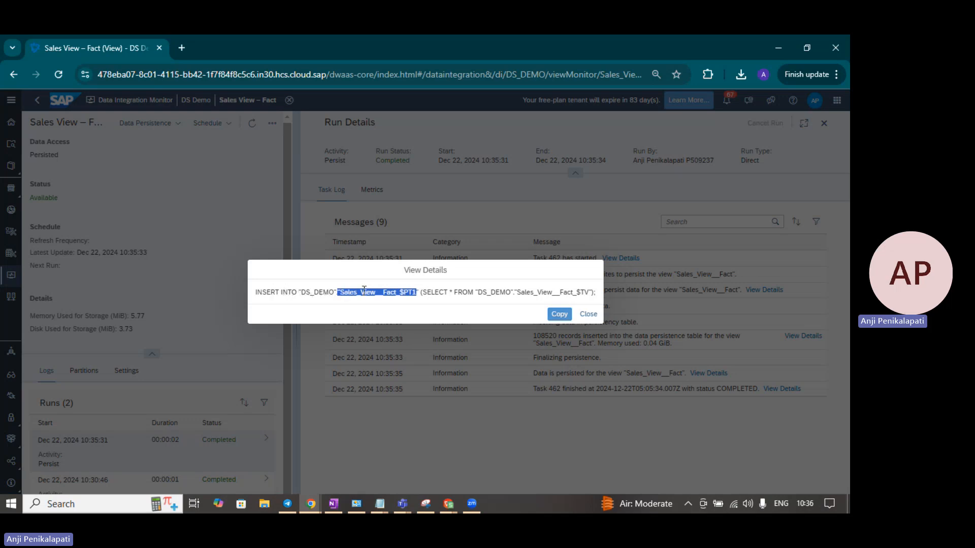
{"action": "left_click_drag", "start_coordinate": [423, 293], "coordinate": [590, 295]}
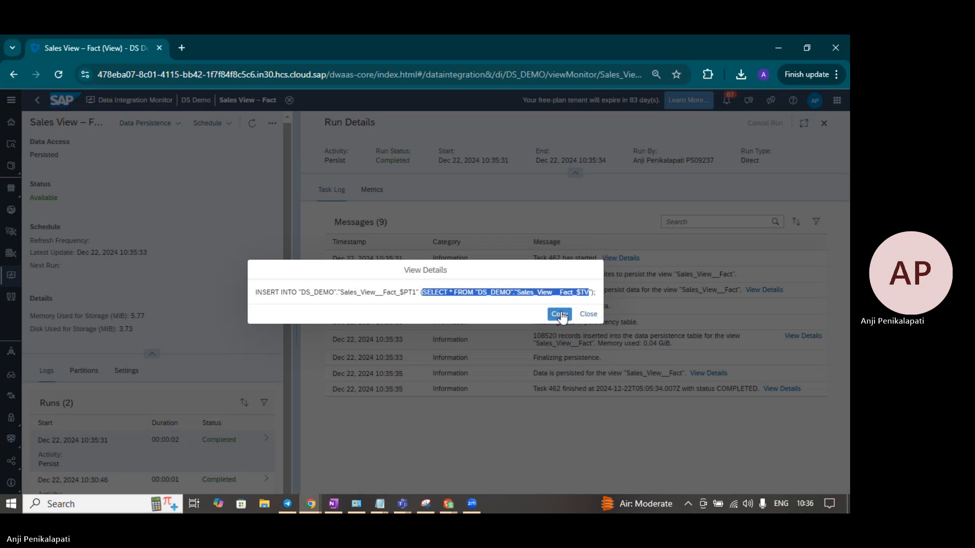
{"action": "left_click", "coordinate": [587, 315]}
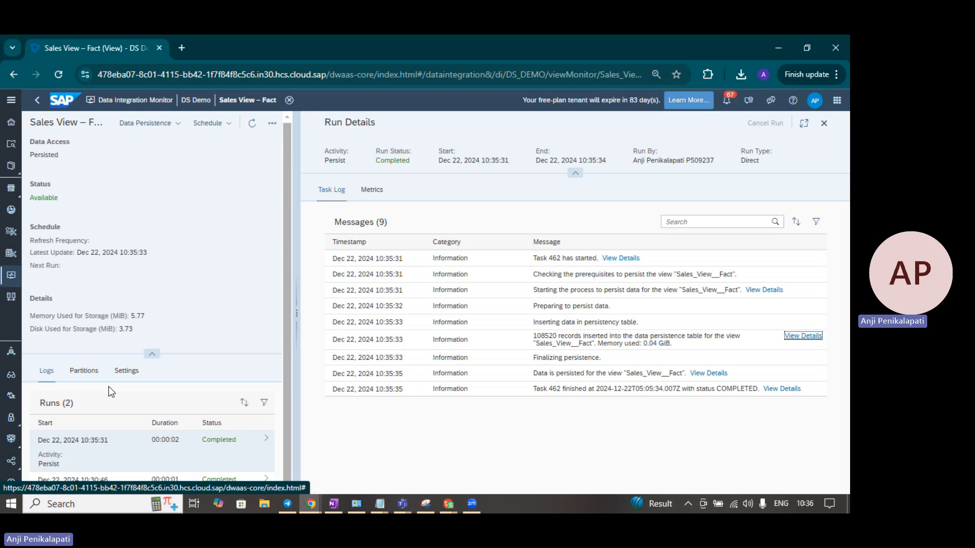
Start creating a schedule for Sales_View__Fact and check the available entry types, repeat frequencies and day intervals
{"action": "left_click", "coordinate": [235, 131]}
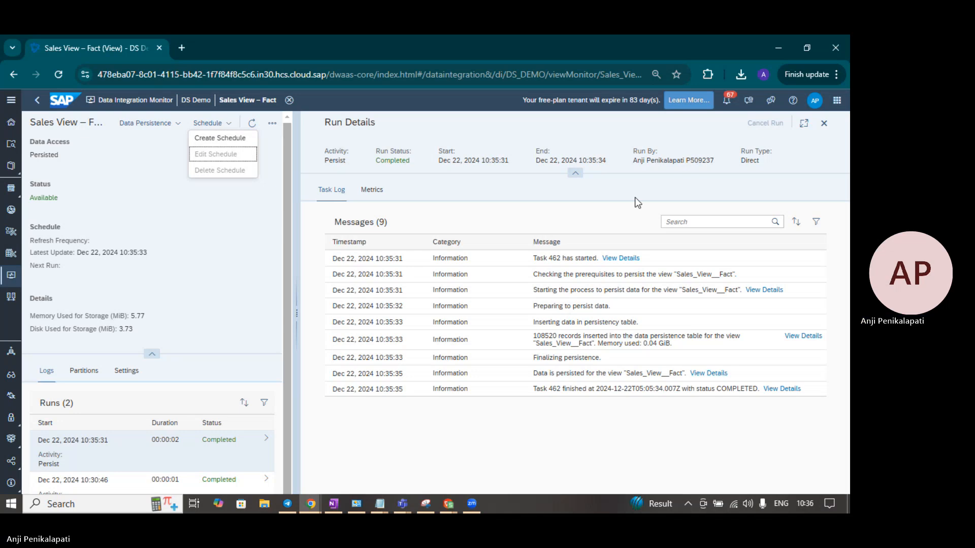
{"action": "key", "text": "Escape"}
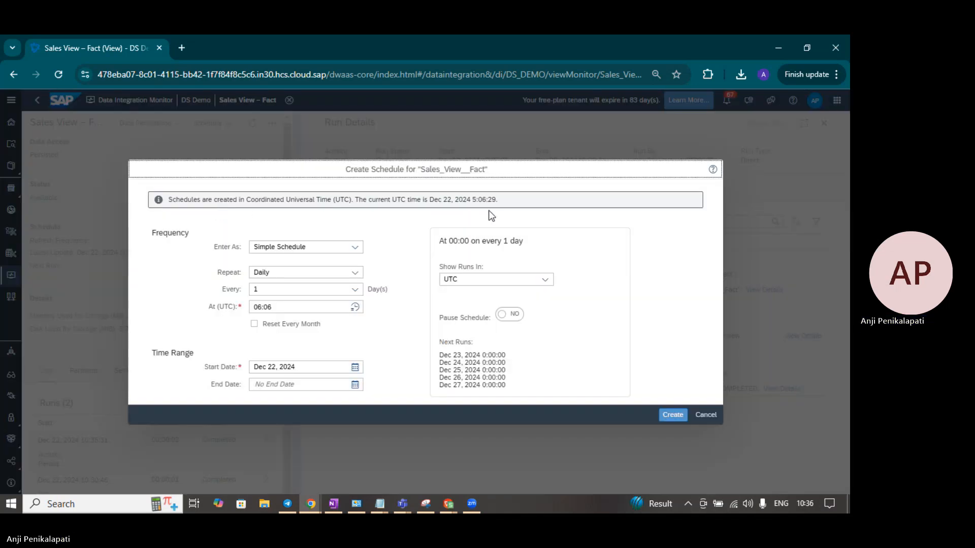
{"action": "left_click", "coordinate": [356, 248]}
{"action": "left_click", "coordinate": [358, 259]}
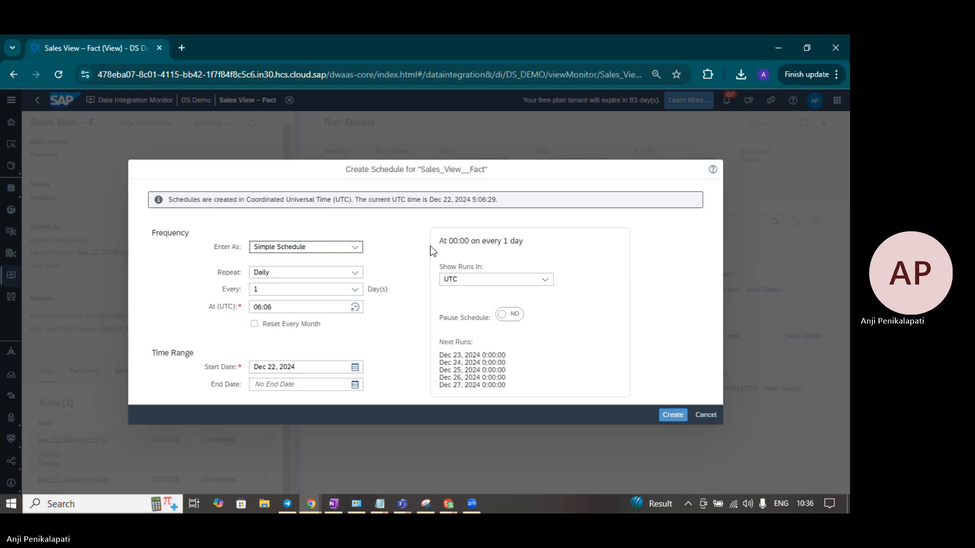
{"action": "left_click", "coordinate": [356, 275]}
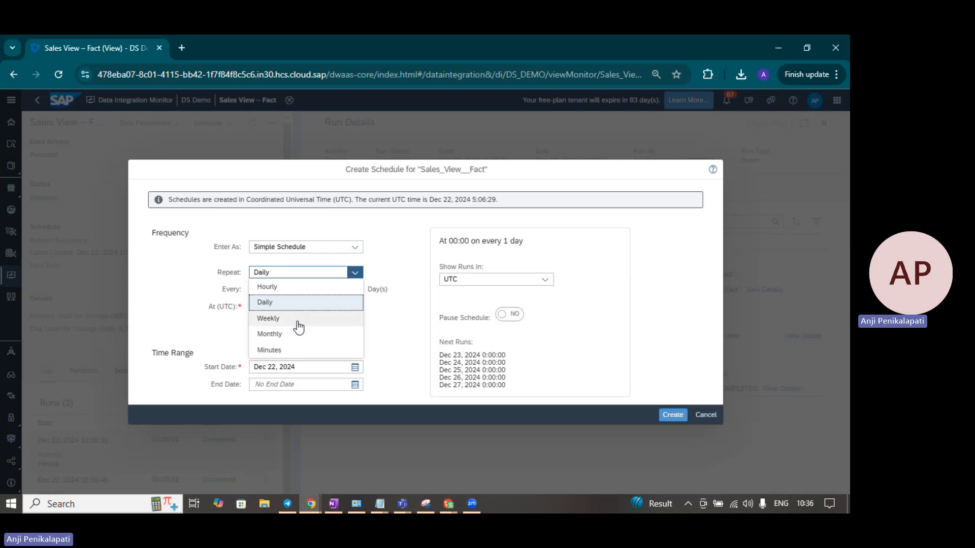
{"action": "left_click", "coordinate": [399, 231]}
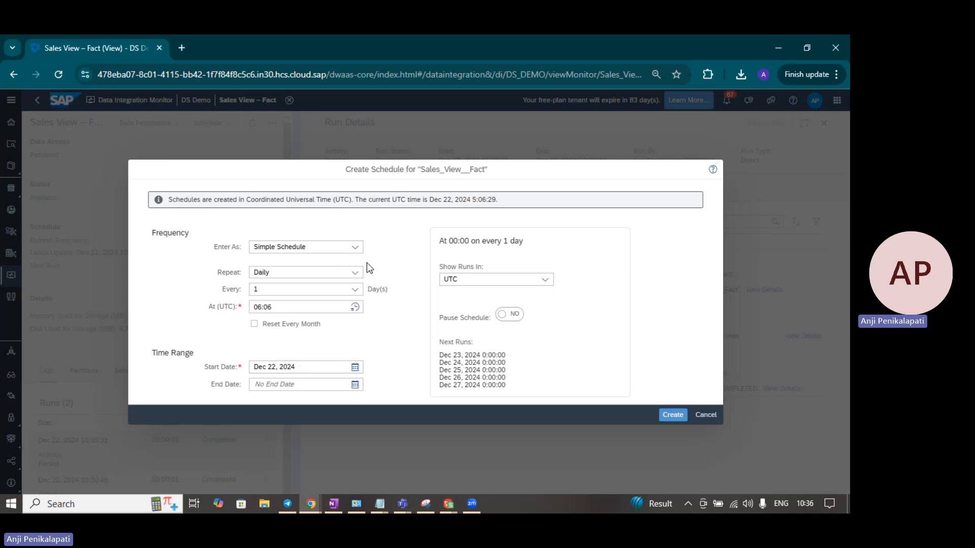
{"action": "left_click", "coordinate": [357, 289]}
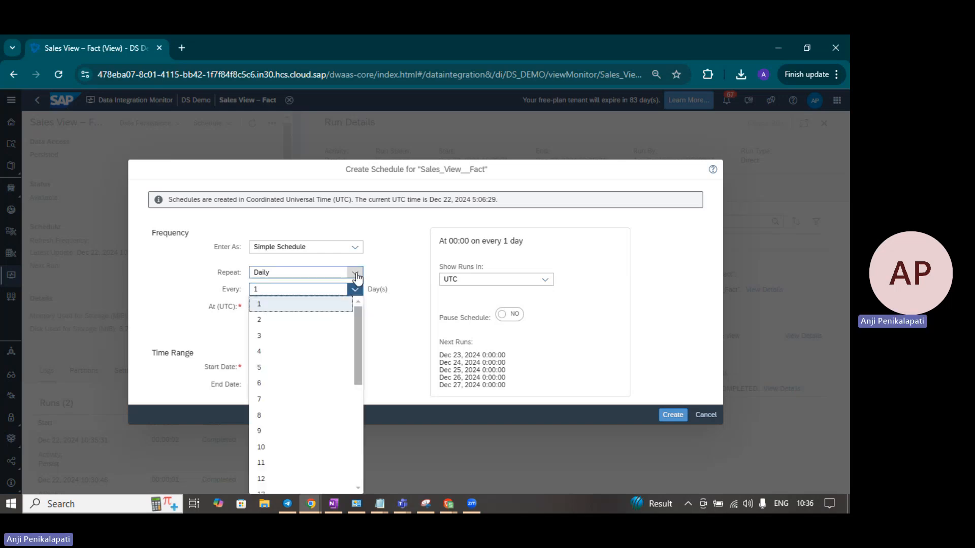
Set the schedule to repeat hourly and check the available hour intervals
{"action": "left_click", "coordinate": [355, 273]}
{"action": "left_click", "coordinate": [322, 287]}
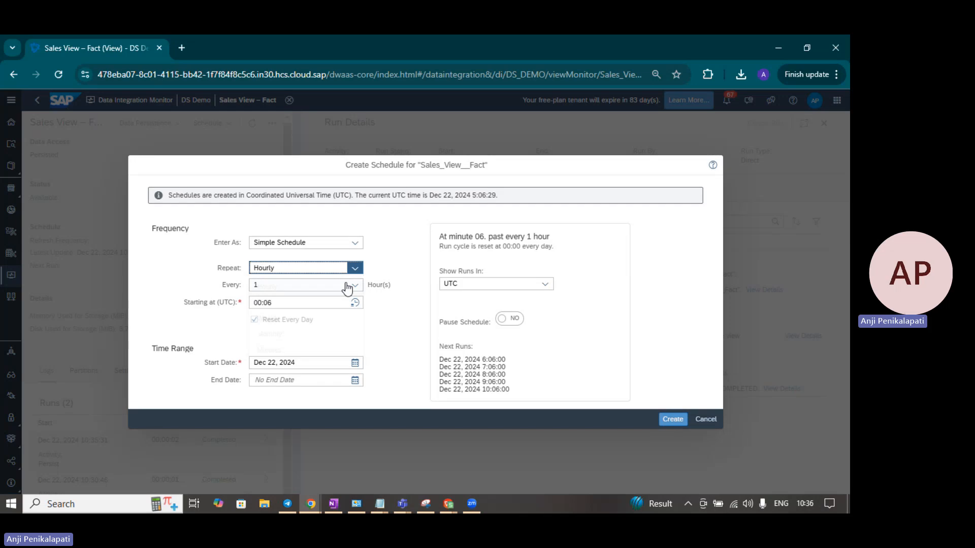
{"action": "left_click", "coordinate": [356, 285]}
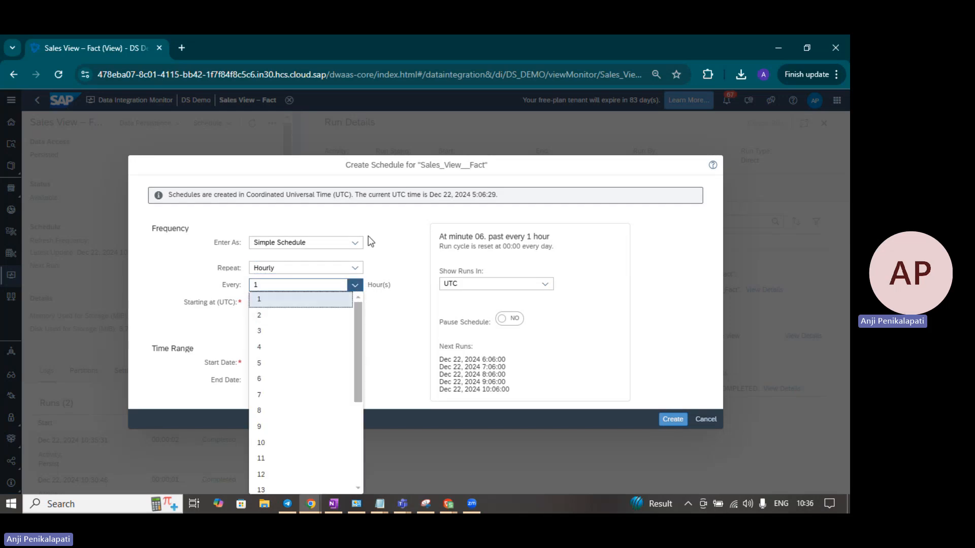
{"action": "left_click", "coordinate": [398, 255]}
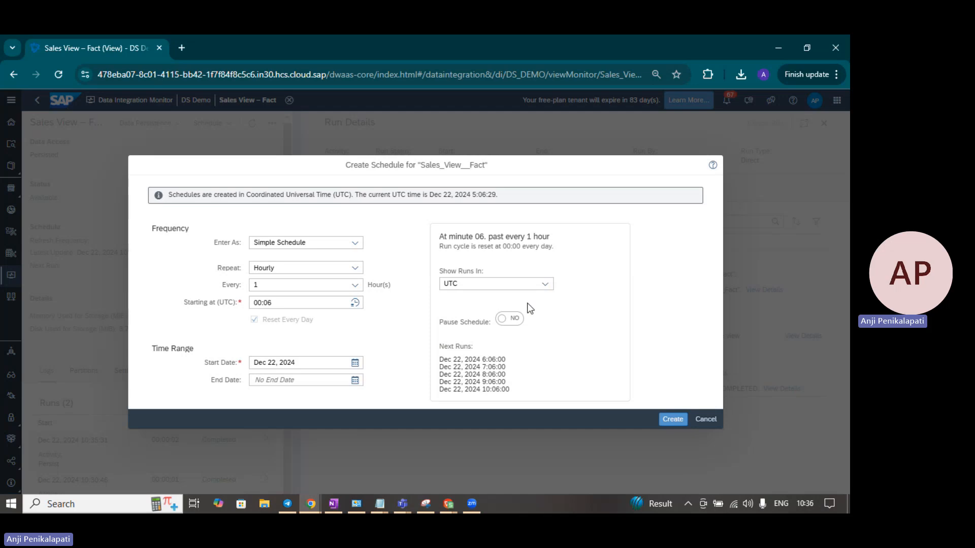
Check the time zone options for showing runs and review the upcoming hourly run times
{"action": "left_click", "coordinate": [544, 284]}
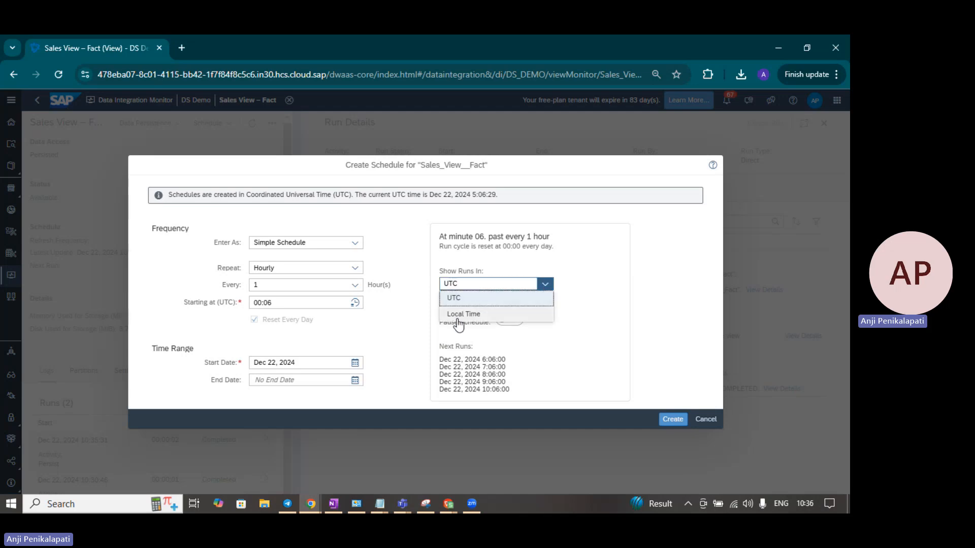
{"action": "left_click", "coordinate": [576, 290]}
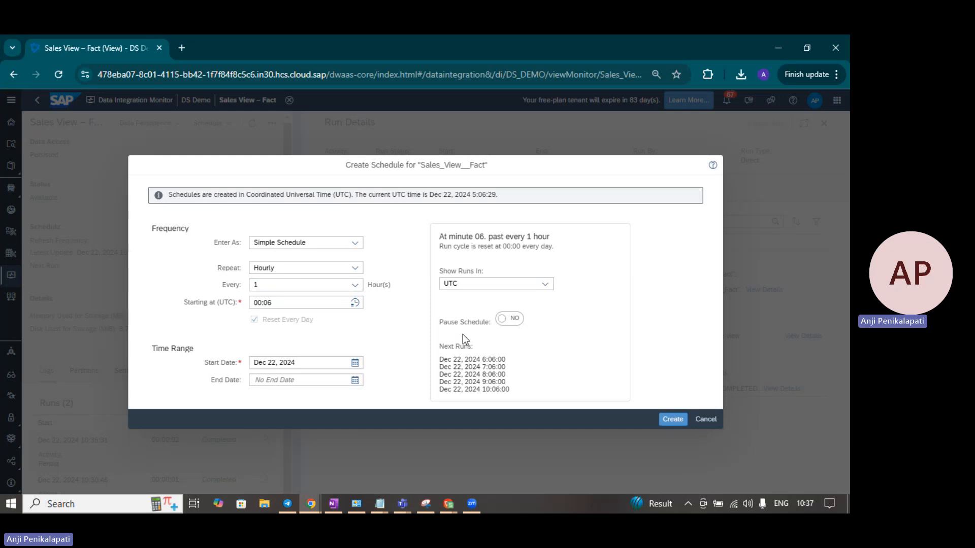
{"action": "double_click", "coordinate": [486, 360]}
{"action": "left_click_drag", "start_coordinate": [505, 367], "coordinate": [483, 374]}
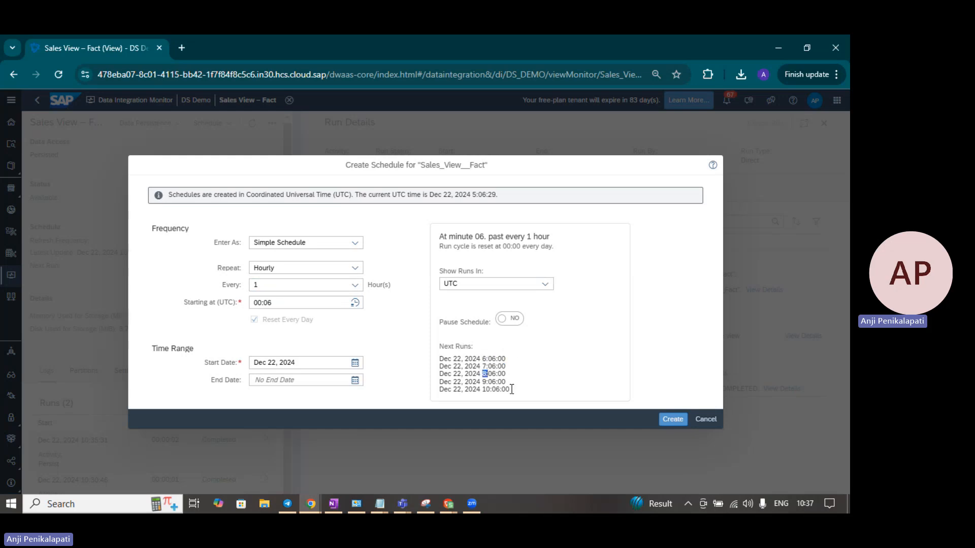
Set the schedule to repeat daily and review the dates and times of the next runs
{"action": "left_click", "coordinate": [355, 268]}
{"action": "left_click", "coordinate": [311, 300]}
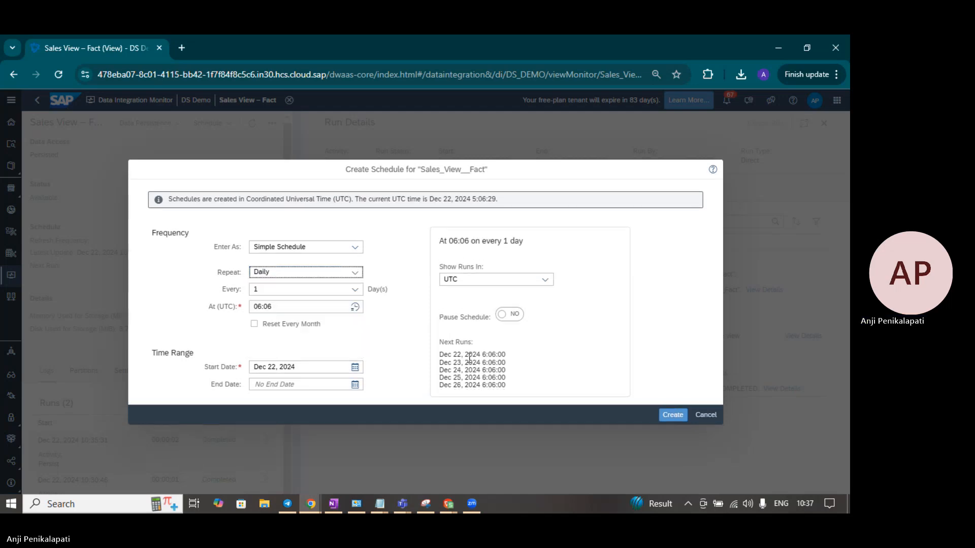
{"action": "left_click_drag", "start_coordinate": [464, 362], "coordinate": [525, 367]}
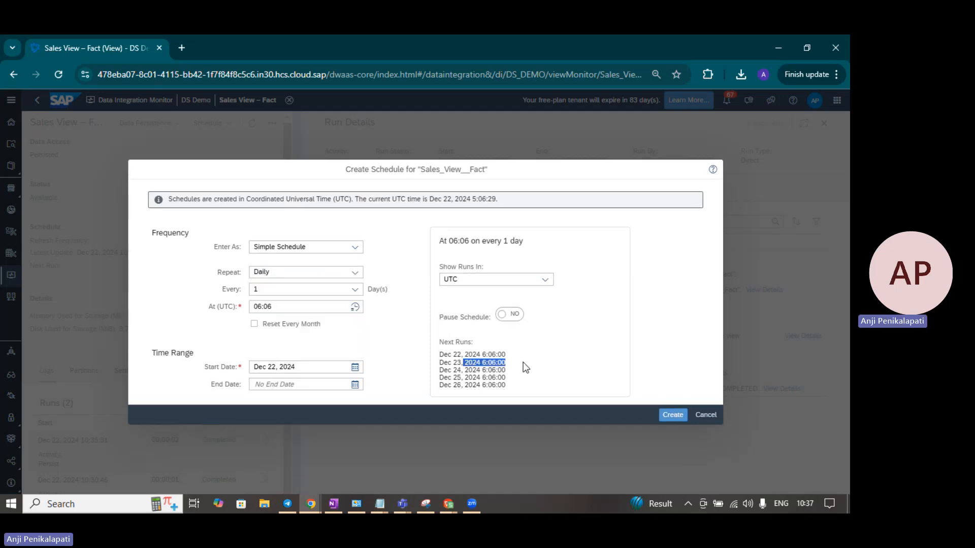
{"action": "left_click_drag", "start_coordinate": [459, 371], "coordinate": [539, 376]}
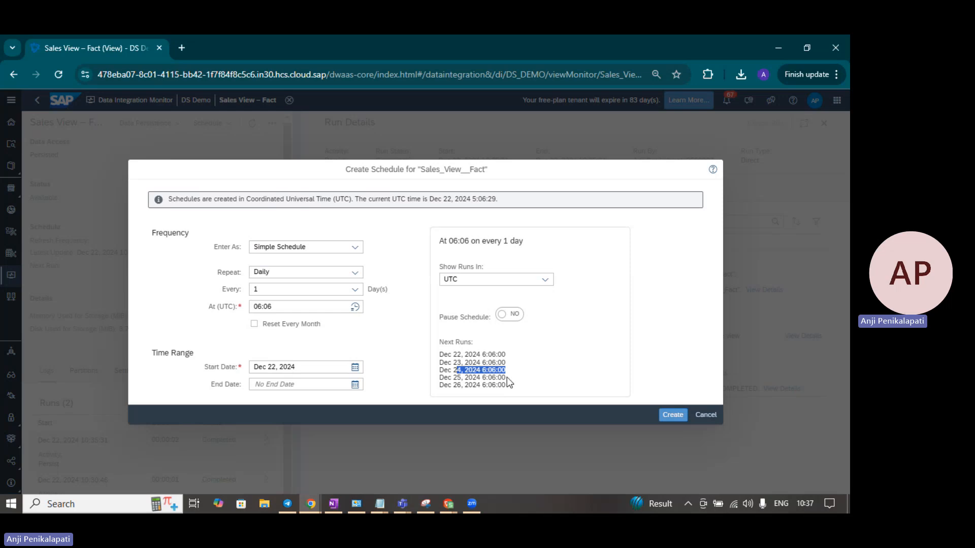
Try pausing the schedule to check the effect on its next runs, and turn the pause off again
{"action": "left_click", "coordinate": [512, 315]}
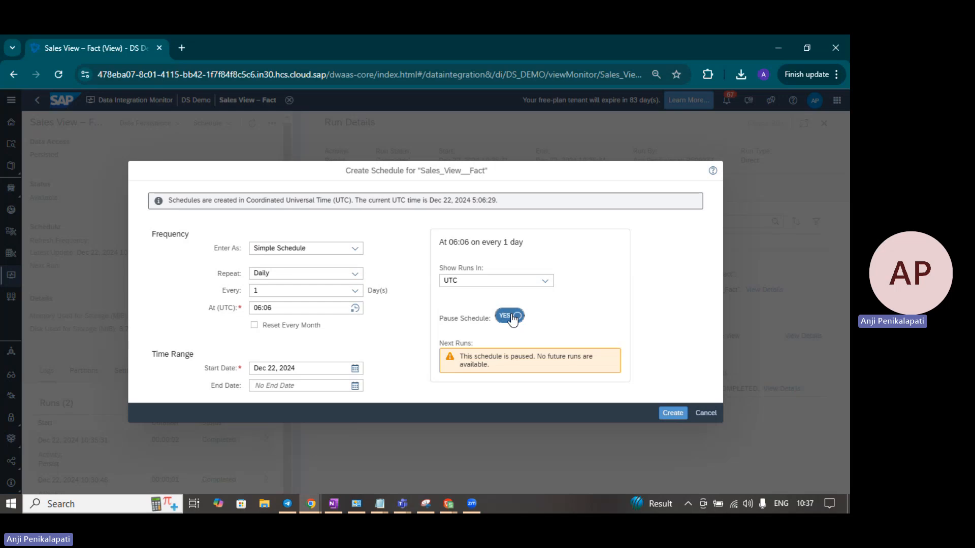
{"action": "left_click", "coordinate": [511, 315]}
{"action": "left_click", "coordinate": [510, 316]}
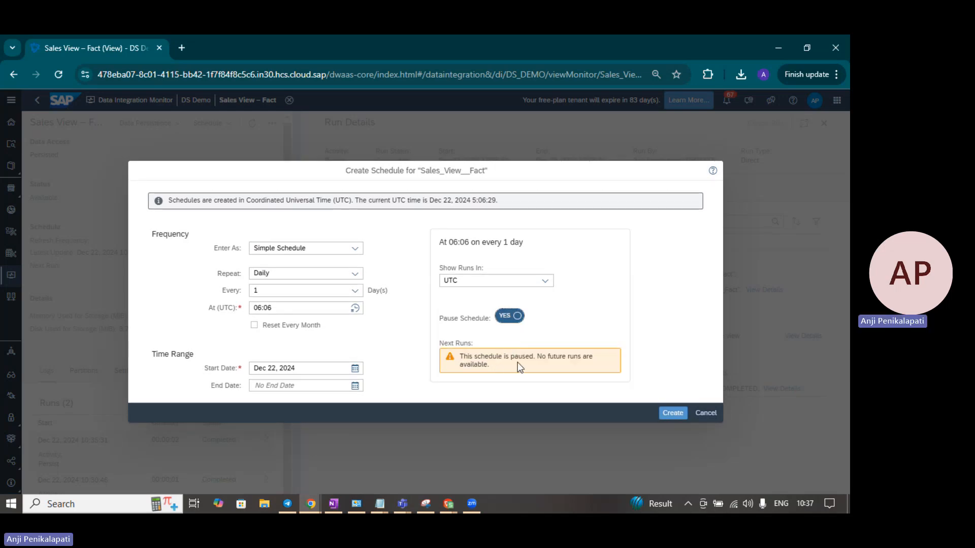
{"action": "left_click", "coordinate": [511, 315]}
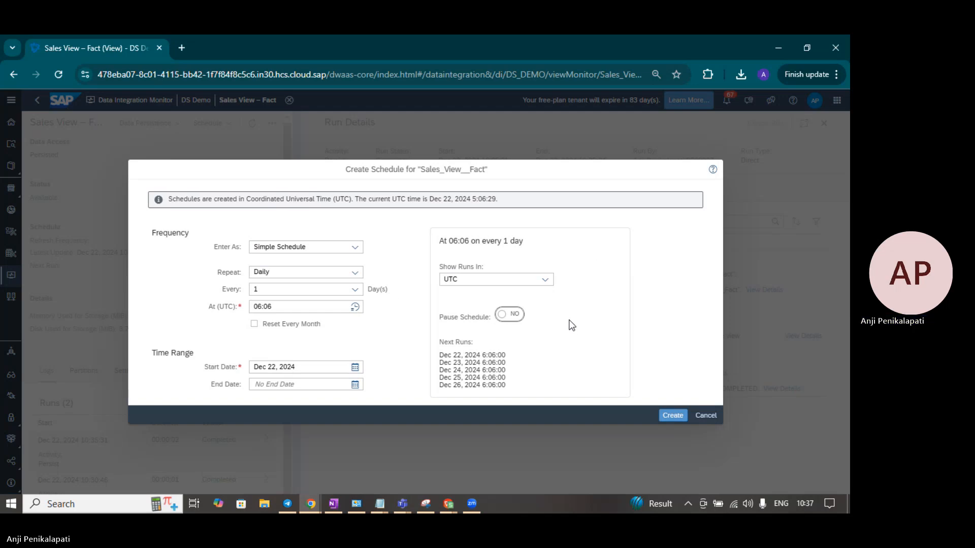
View the help topics on view persistence, discarding the unsaved schedule for Sales View – Fact
{"action": "left_click", "coordinate": [712, 170]}
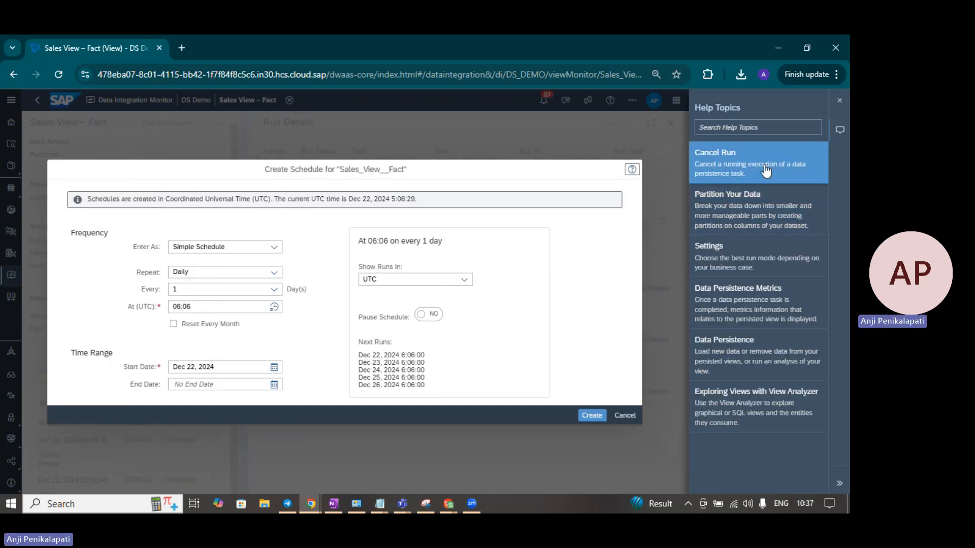
{"action": "left_click", "coordinate": [627, 416]}
{"action": "left_click", "coordinate": [376, 314]}
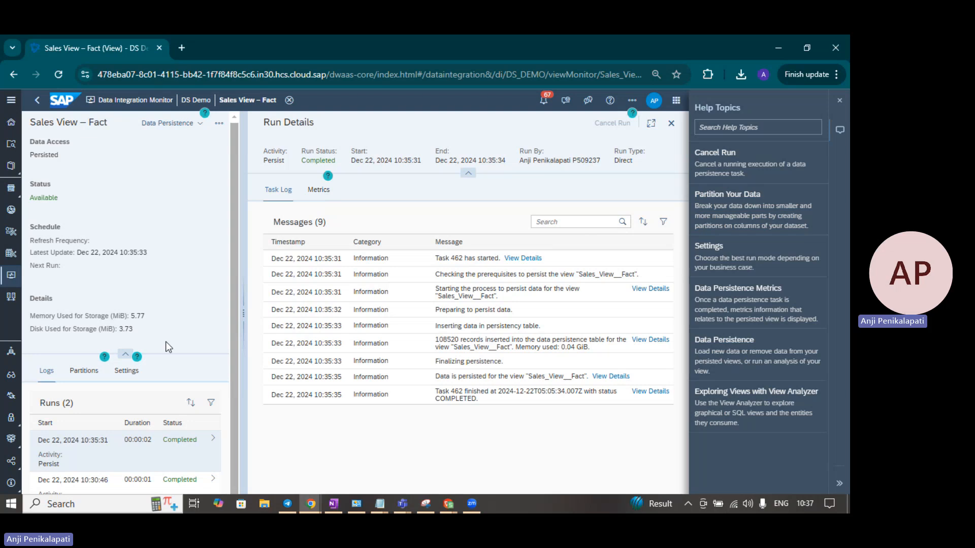
{"action": "left_click", "coordinate": [136, 357]}
{"action": "left_click", "coordinate": [840, 100]}
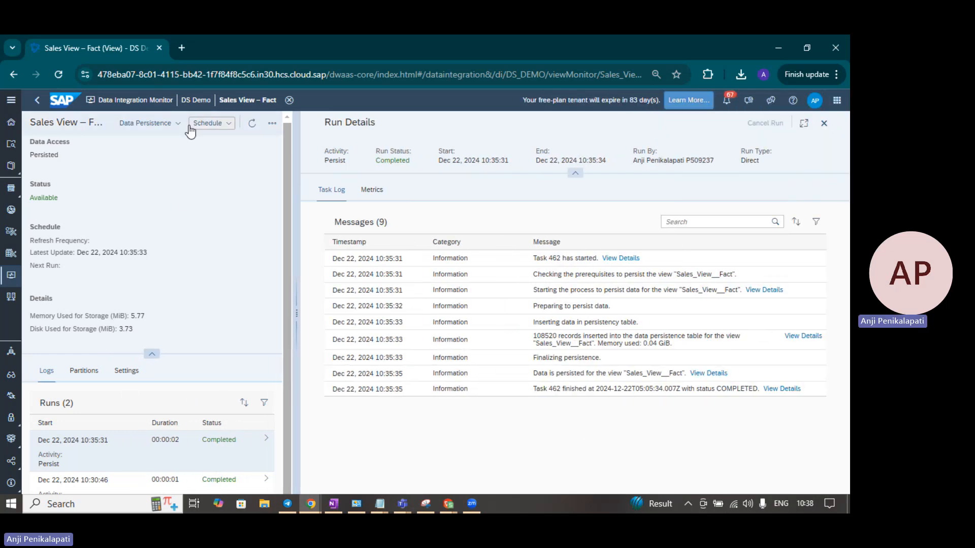
Check the available schedule actions for Sales View – Fact and open the view in Data Builder
{"action": "left_click", "coordinate": [231, 126]}
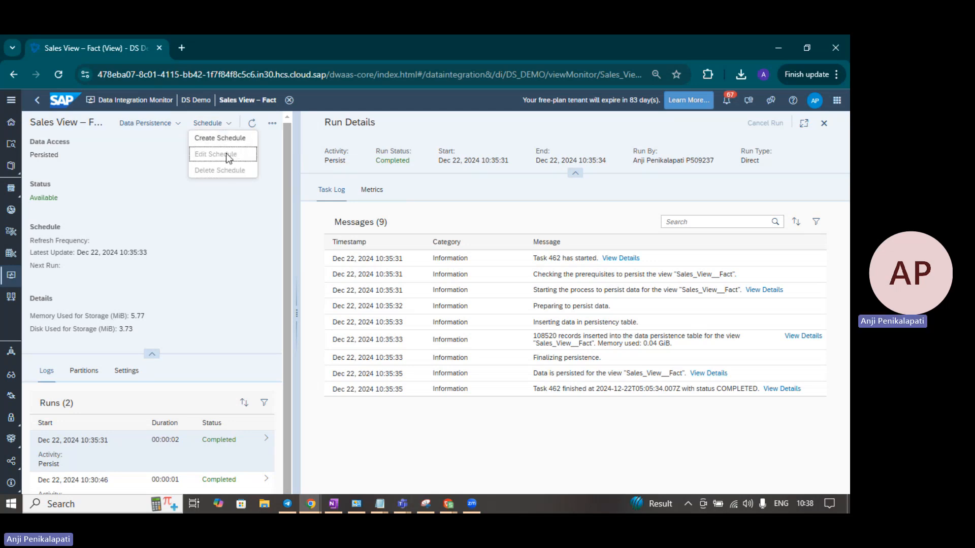
{"action": "left_click", "coordinate": [272, 123]}
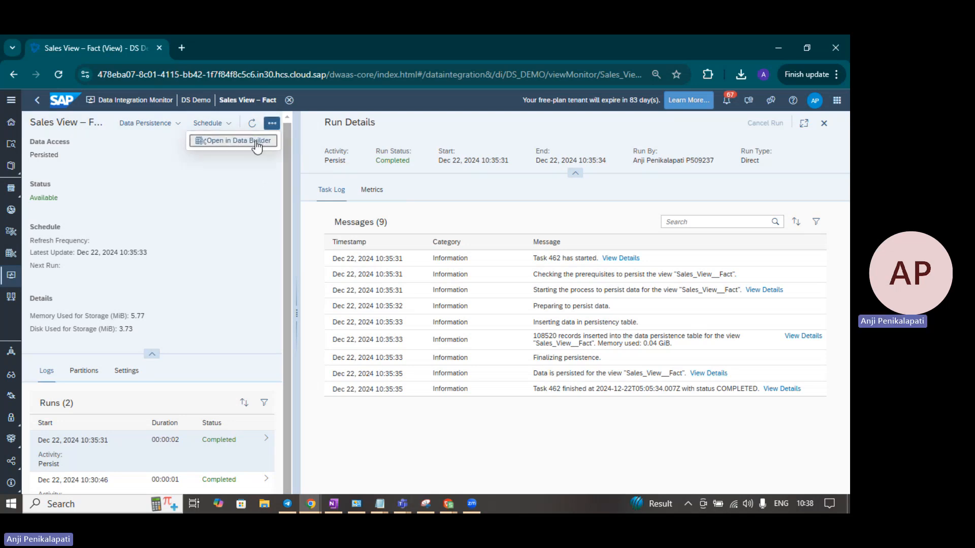
{"action": "left_click", "coordinate": [257, 142]}
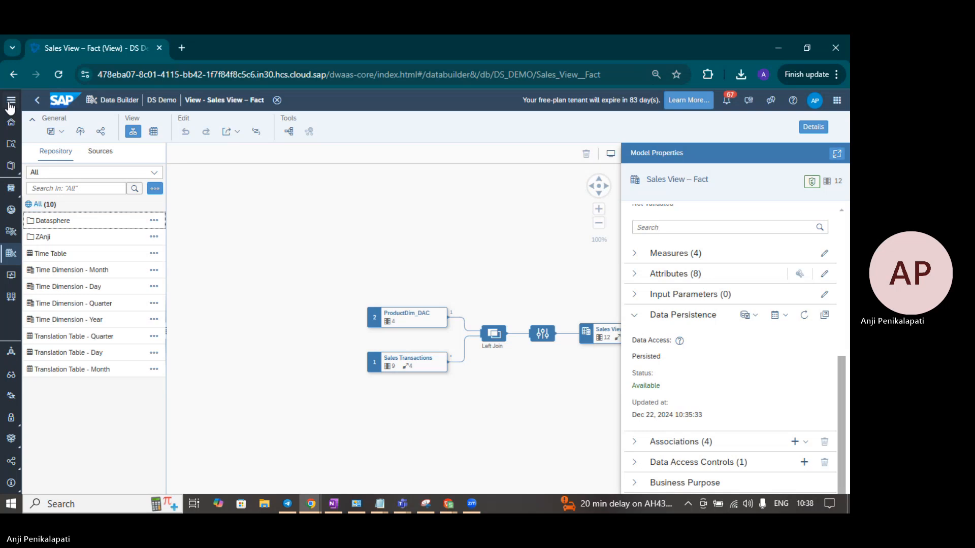
Review all views and the persisted views of the DS Demo space in the Data Integration Monitor
{"action": "left_click", "coordinate": [11, 105]}
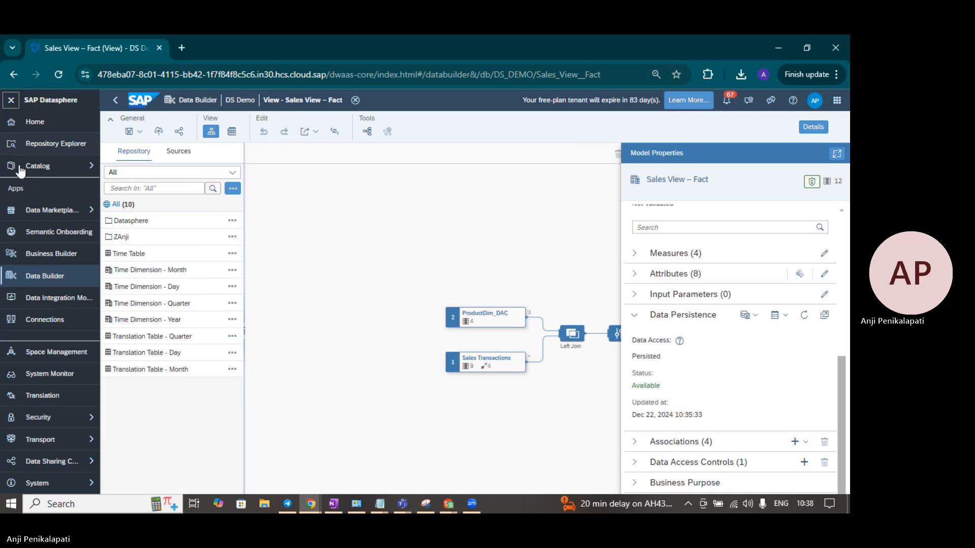
{"action": "left_click", "coordinate": [56, 298]}
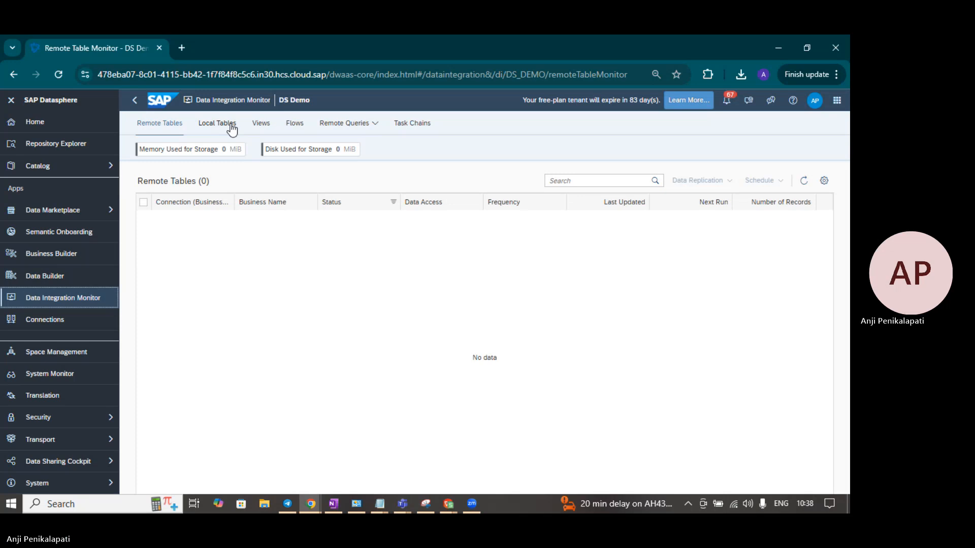
{"action": "left_click", "coordinate": [260, 125]}
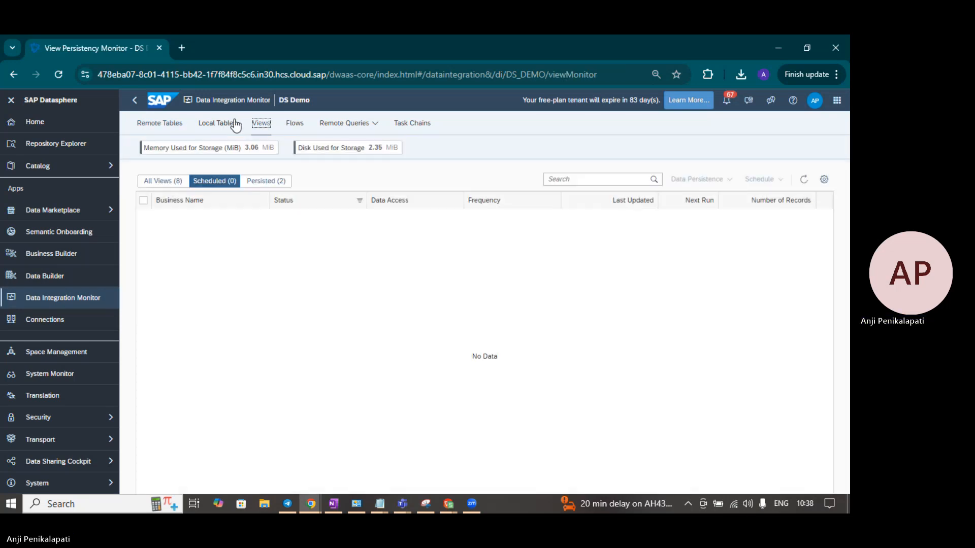
{"action": "left_click", "coordinate": [163, 182]}
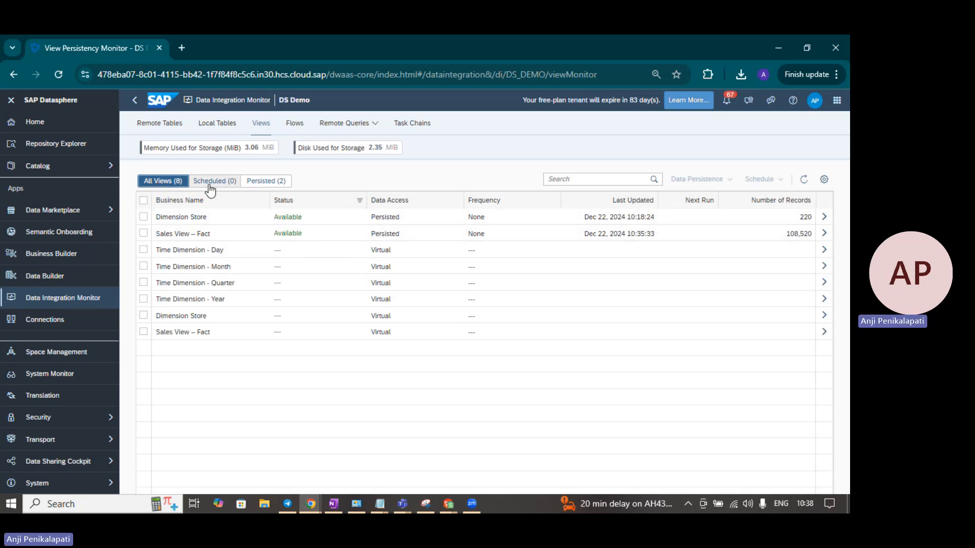
{"action": "left_click", "coordinate": [265, 182]}
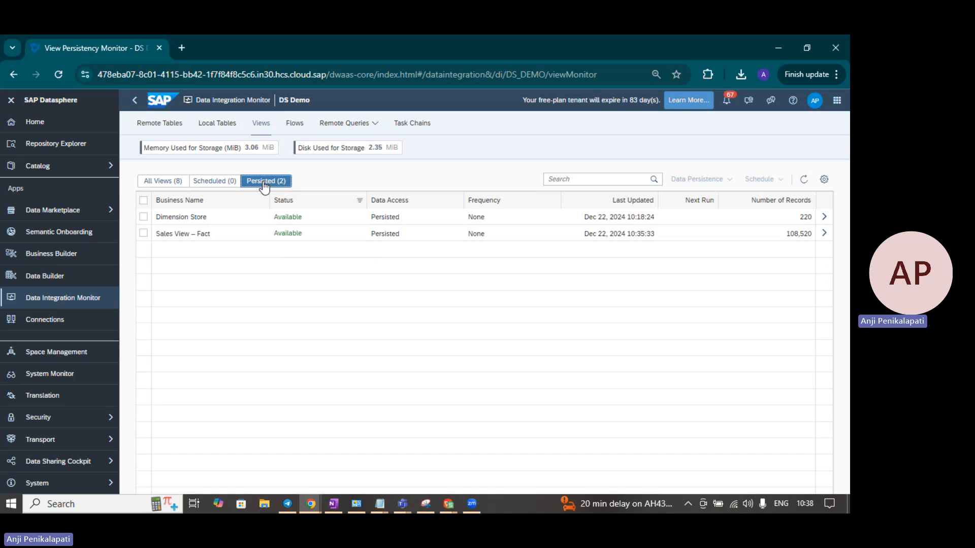
Open the monitor details of Sales View – Fact and rate its columns' suitability for partitioning, without defining any partitions
{"action": "left_click", "coordinate": [824, 237]}
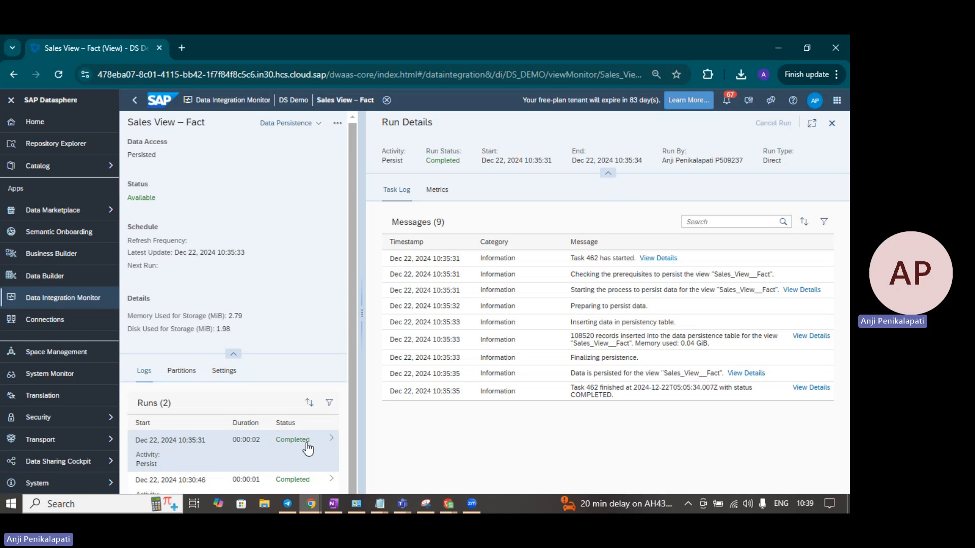
{"action": "left_click", "coordinate": [832, 123]}
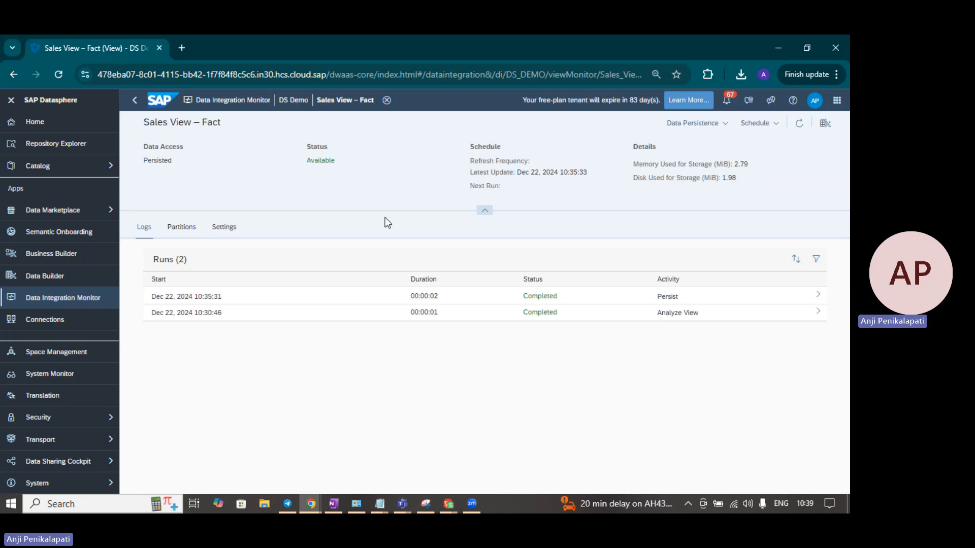
{"action": "left_click", "coordinate": [183, 233]}
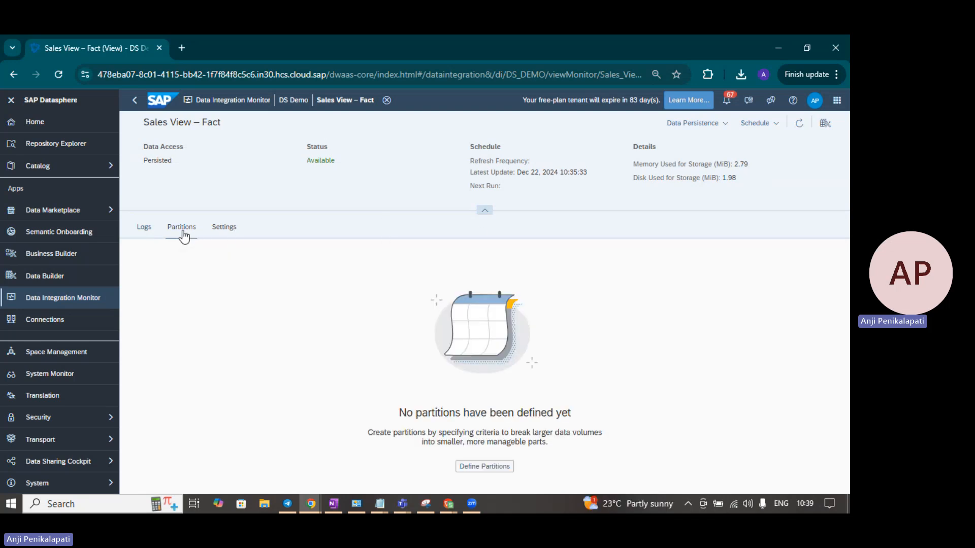
{"action": "left_click", "coordinate": [481, 470]}
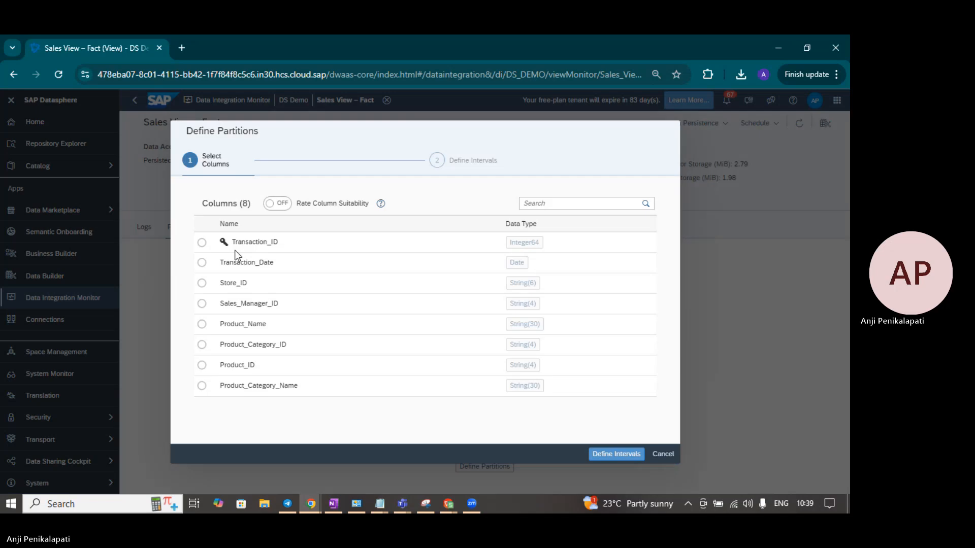
{"action": "left_click", "coordinate": [285, 205]}
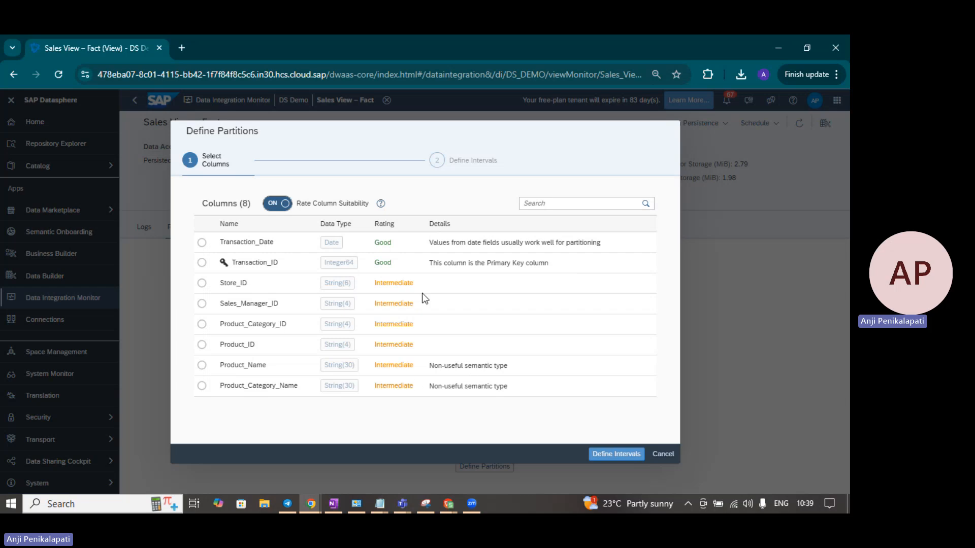
{"action": "left_click", "coordinate": [667, 455]}
{"action": "left_click", "coordinate": [465, 315]}
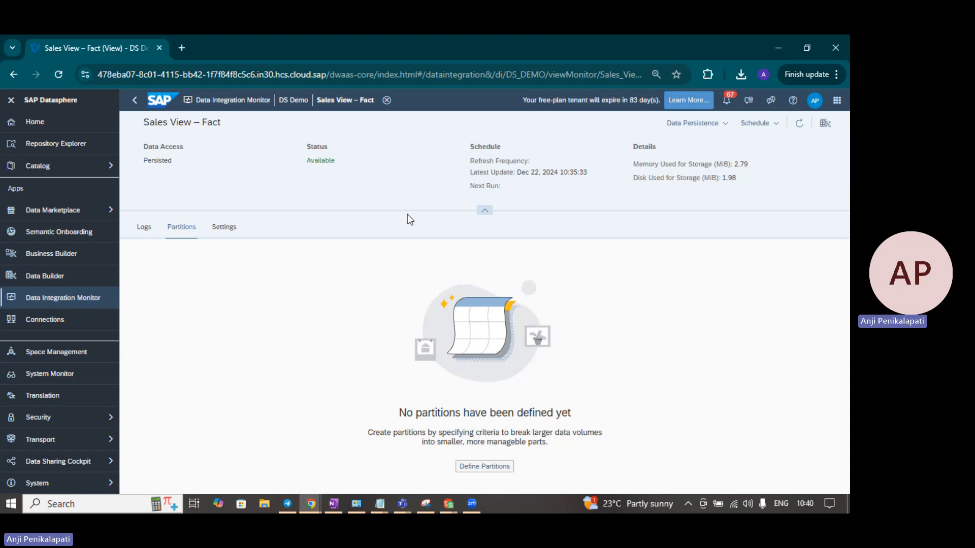
Switch to the Datasphere meeting in Microsoft Teams and request to stop its recording
{"action": "mouse_move", "coordinate": [402, 505]}
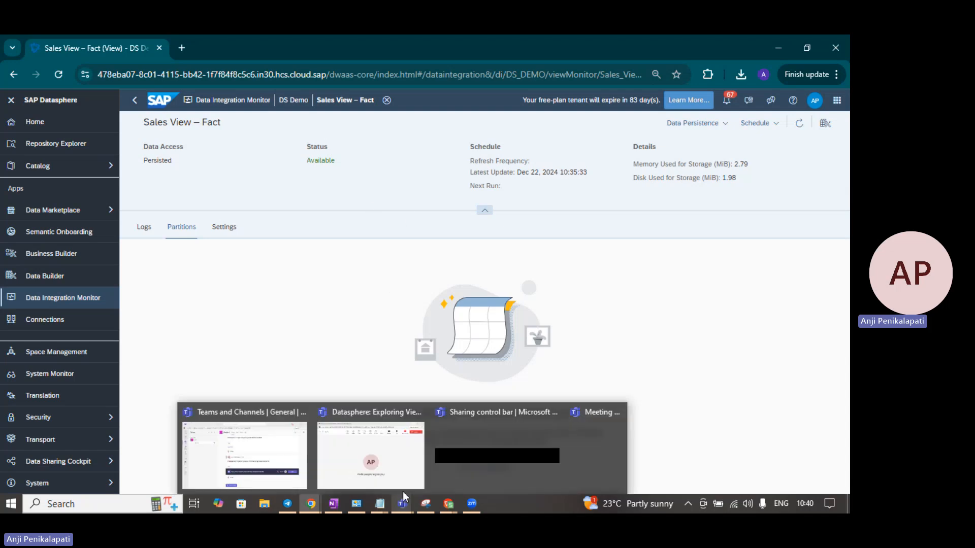
{"action": "left_click", "coordinate": [399, 453]}
{"action": "left_click", "coordinate": [491, 107]}
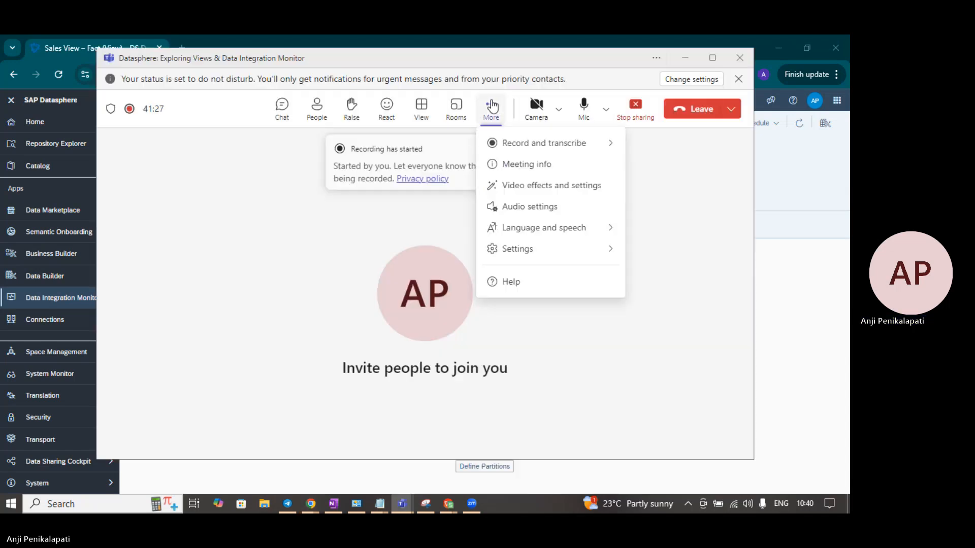
{"action": "mouse_move", "coordinate": [490, 143]}
{"action": "left_click", "coordinate": [449, 146]}
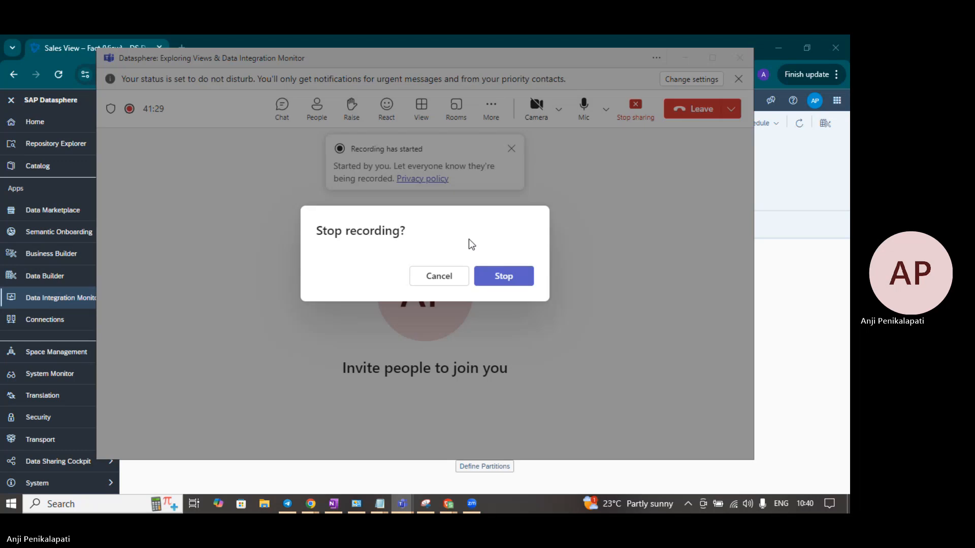